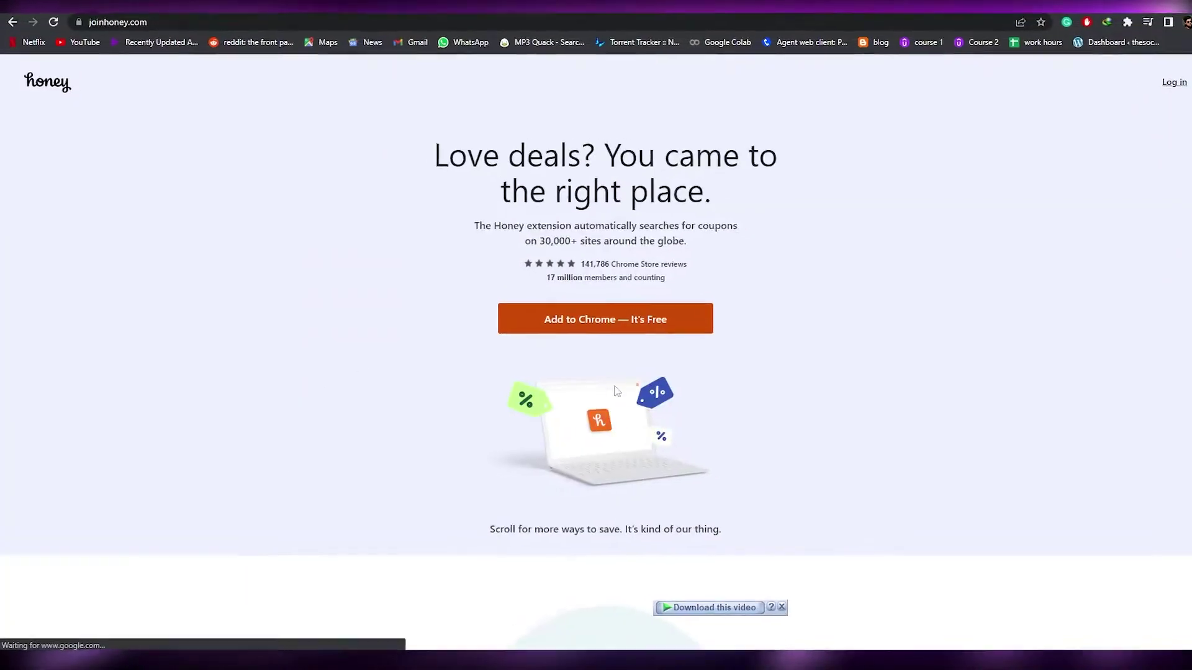
Search the Honey coupon site for "amazon".
scroll(435, 341, "down", 5)
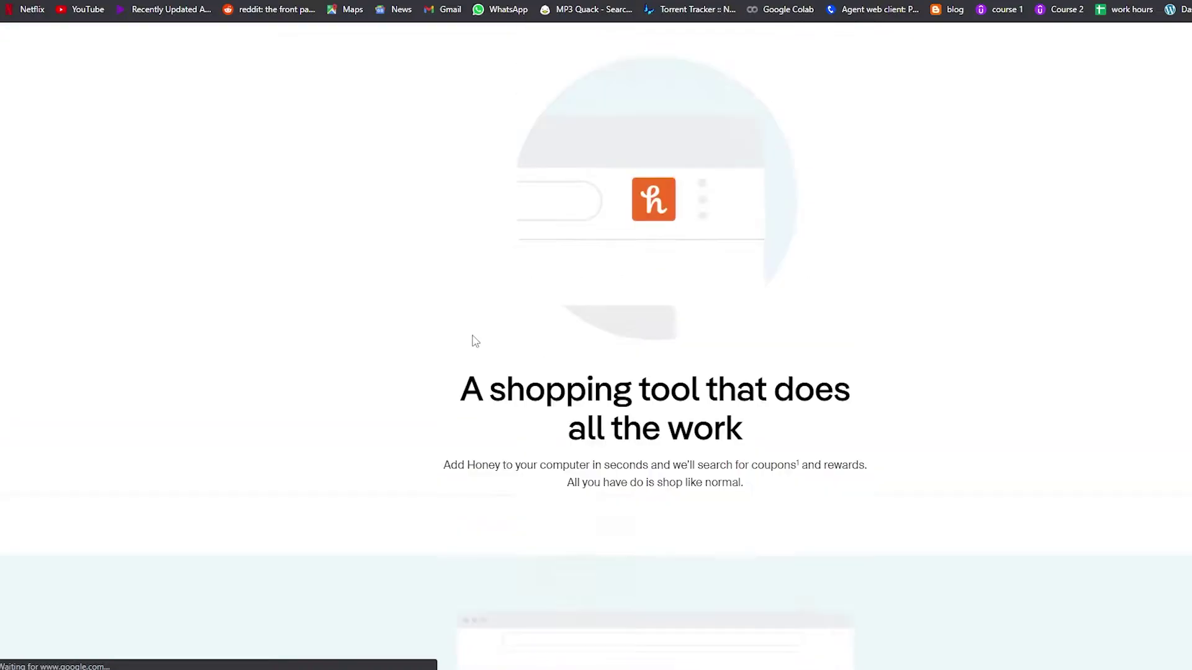
scroll(497, 344, "up", 10)
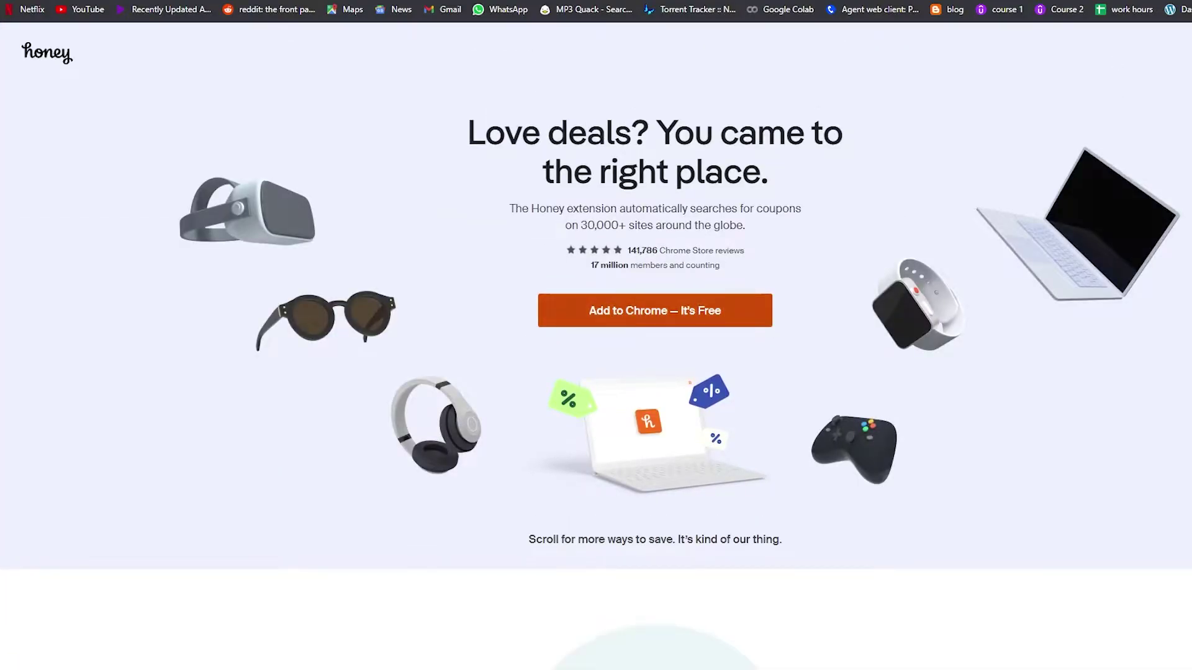
scroll(686, 314, "down", 8)
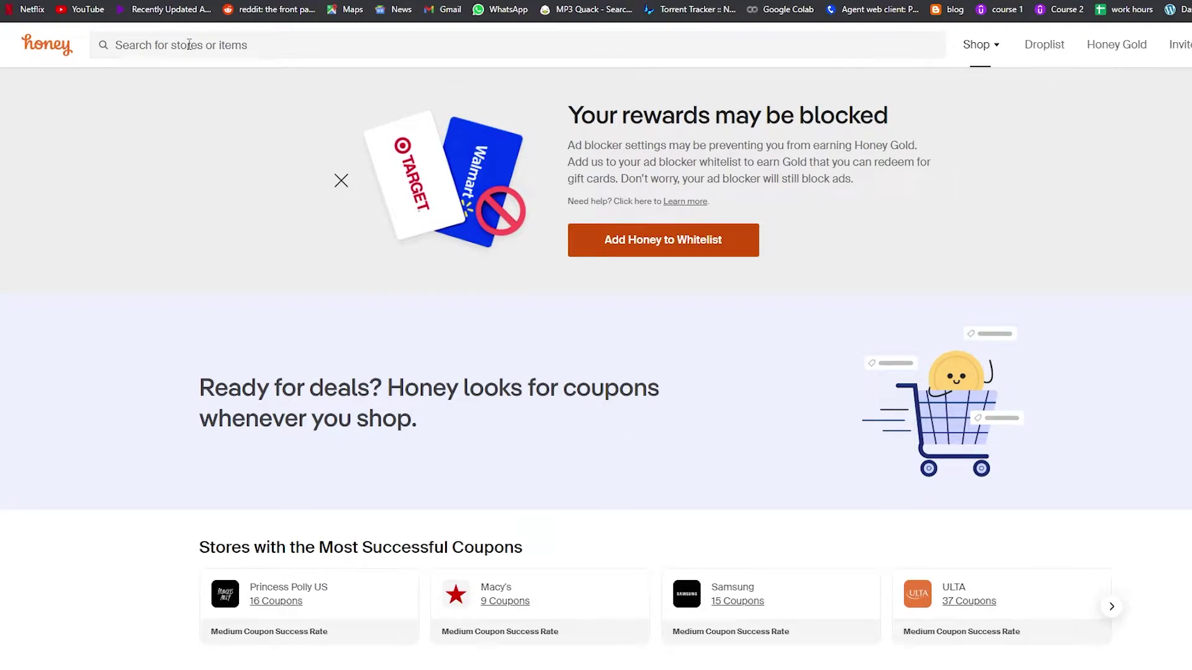
left_click(189, 45)
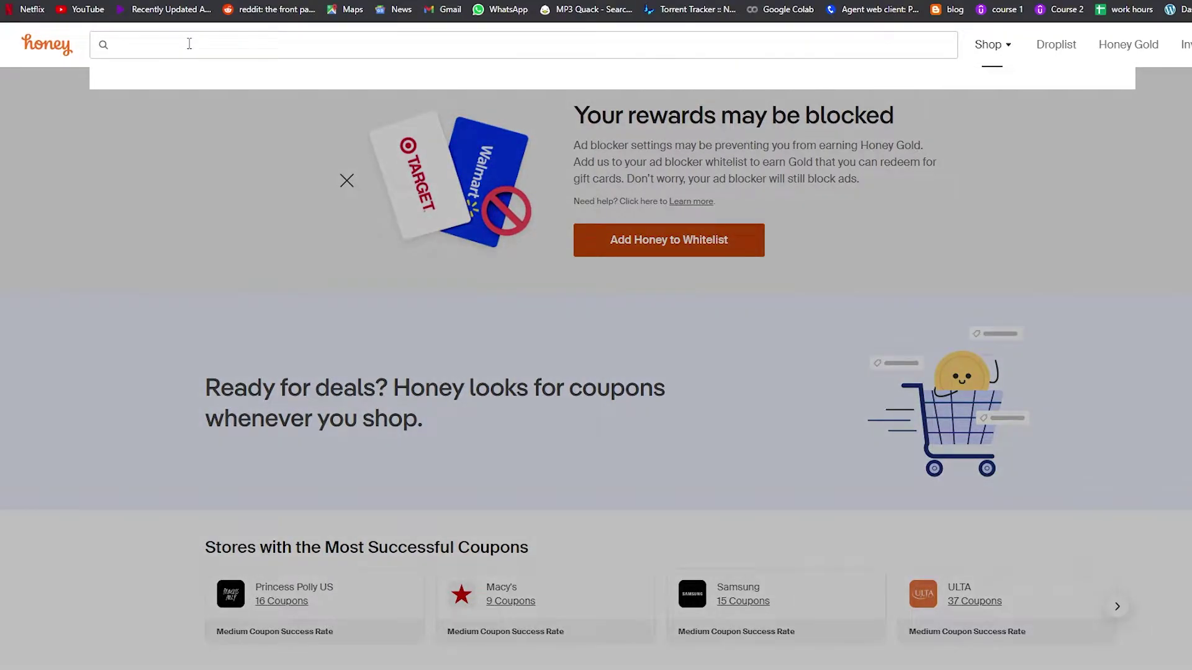
type("amazon")
key("Return")
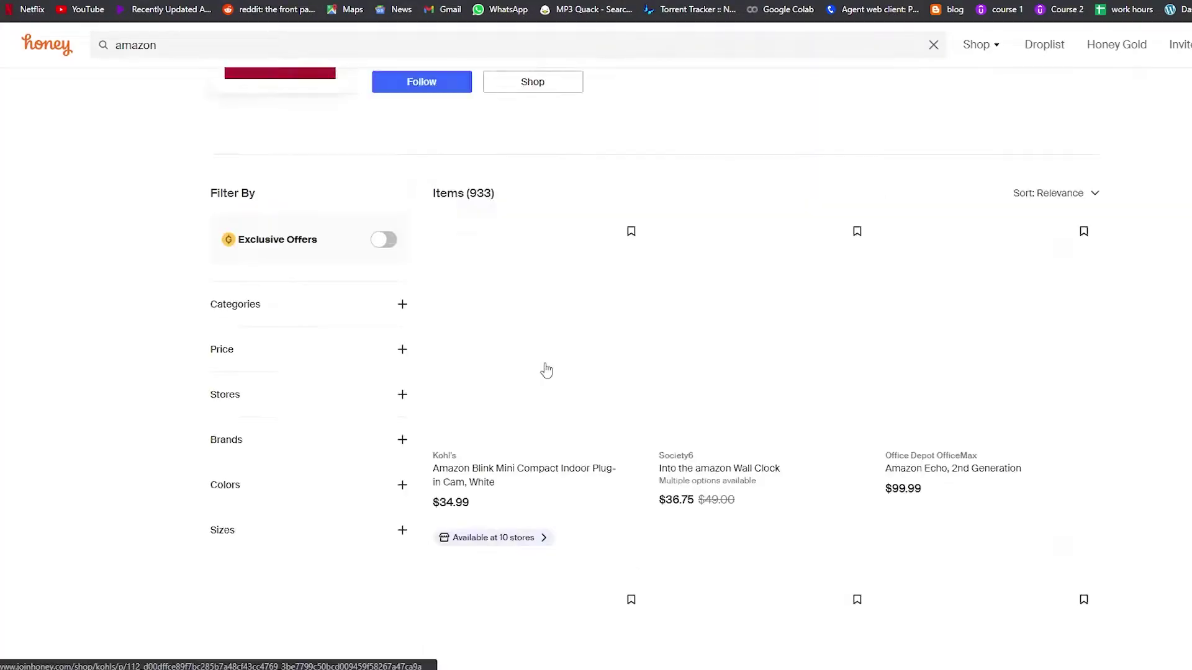
Open the store price comparison for the Amazon Blink Mini camera and browse the other amazon items.
scroll(546, 370, "down", 5)
left_click(546, 372)
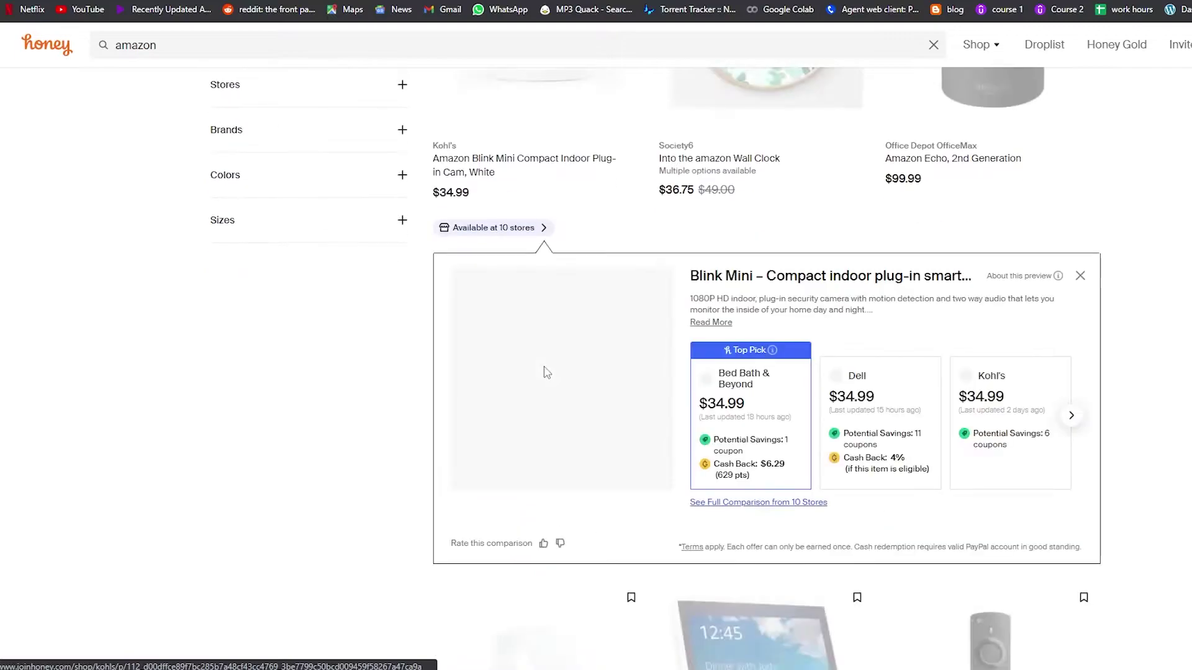
scroll(1183, 362, "up", 3)
scroll(1184, 362, "down", 10)
scroll(1179, 360, "down", 5)
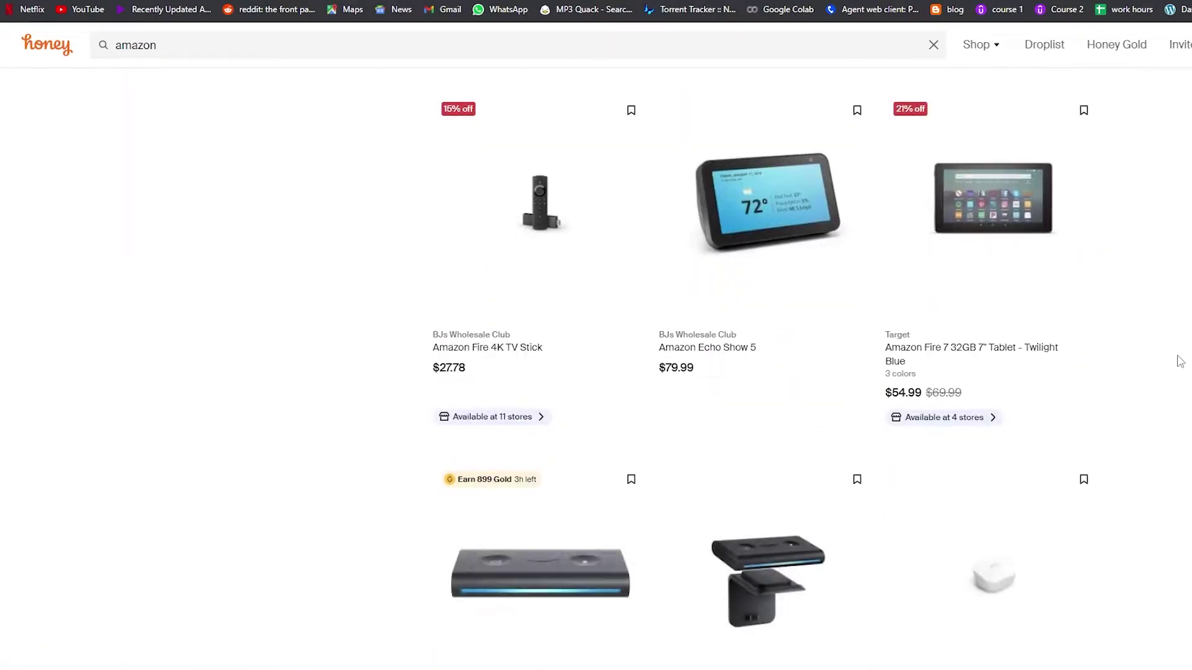
scroll(1176, 359, "up", 15)
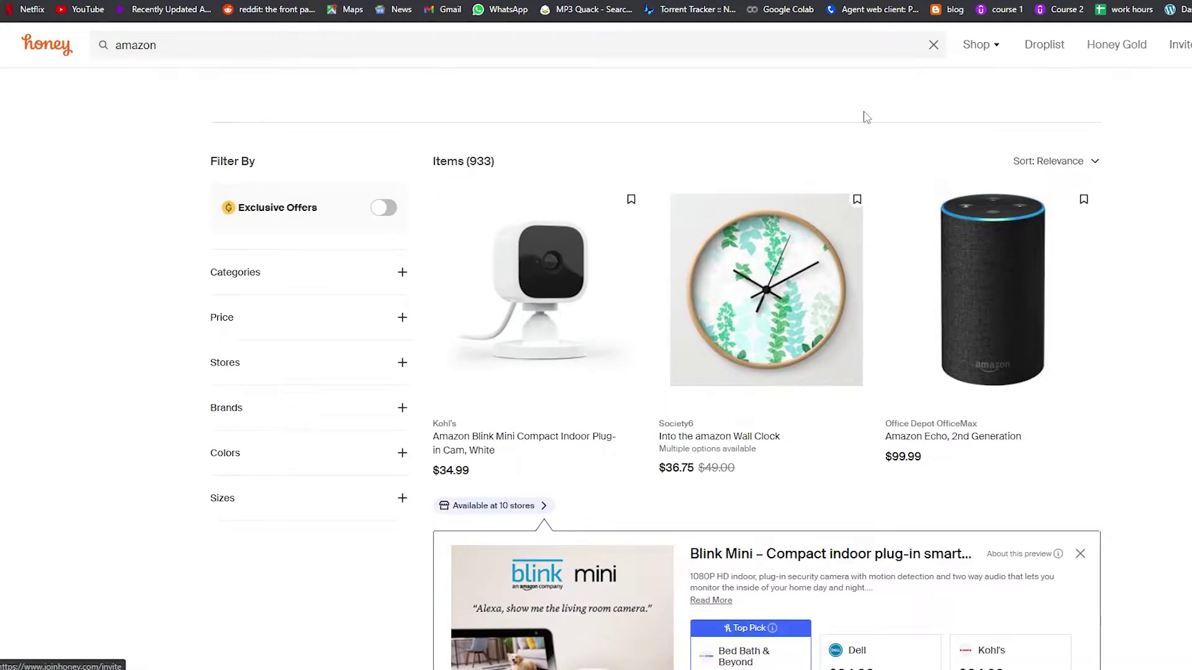
Return to Honey's store overview and open the Apple store page to examine its available deals.
key("alt+Left")
scroll(562, 370, "up", 10)
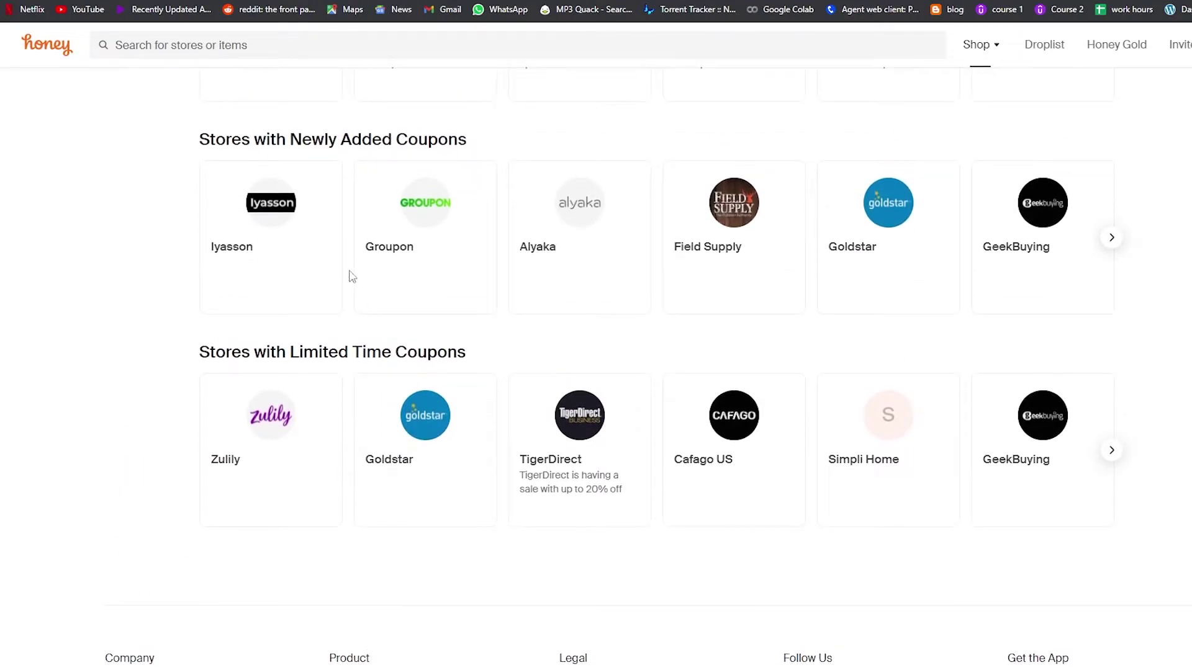
scroll(552, 380, "down", 2)
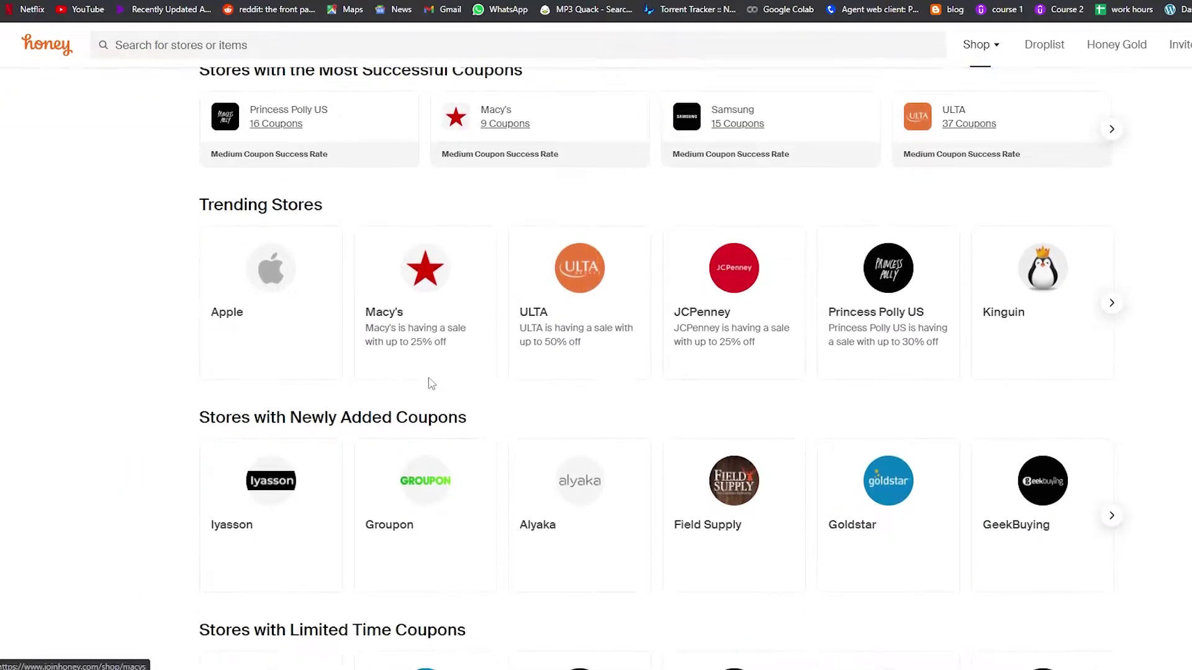
left_click(295, 306)
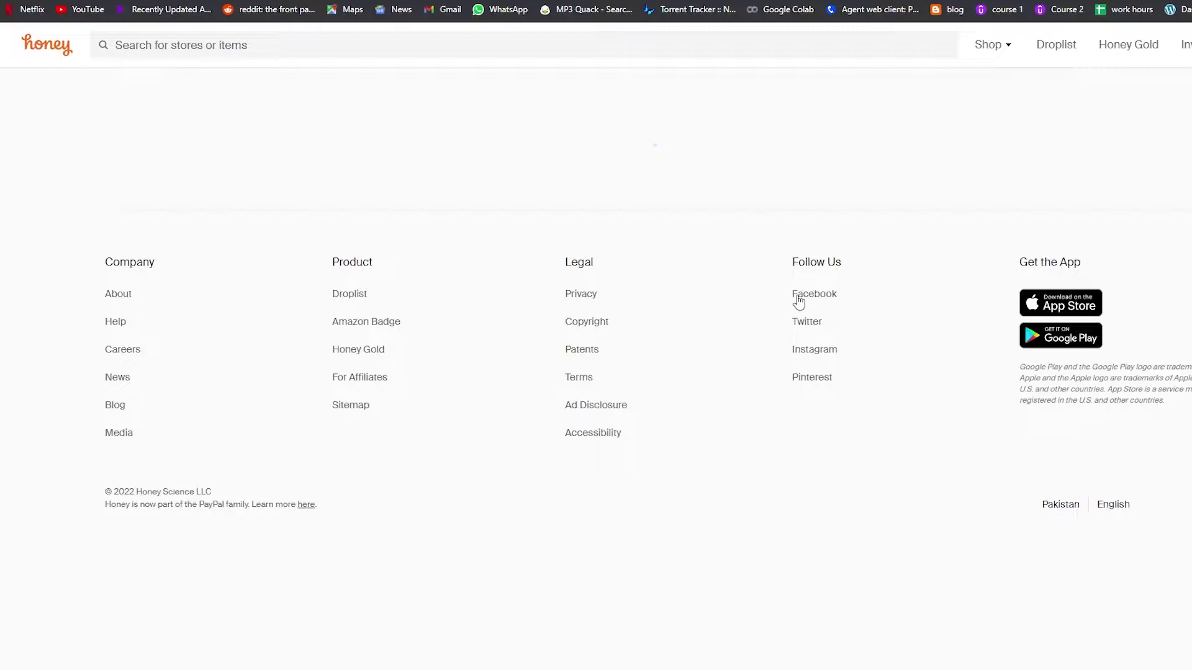
scroll(420, 354, "down", 2)
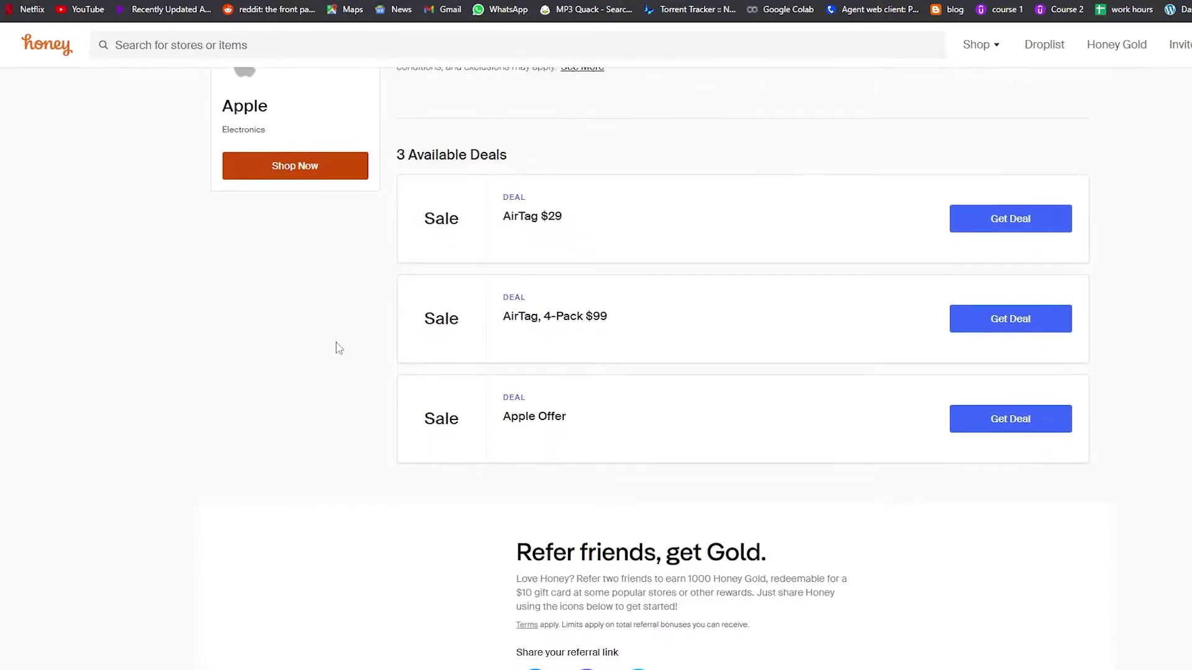
scroll(346, 266, "up", 1)
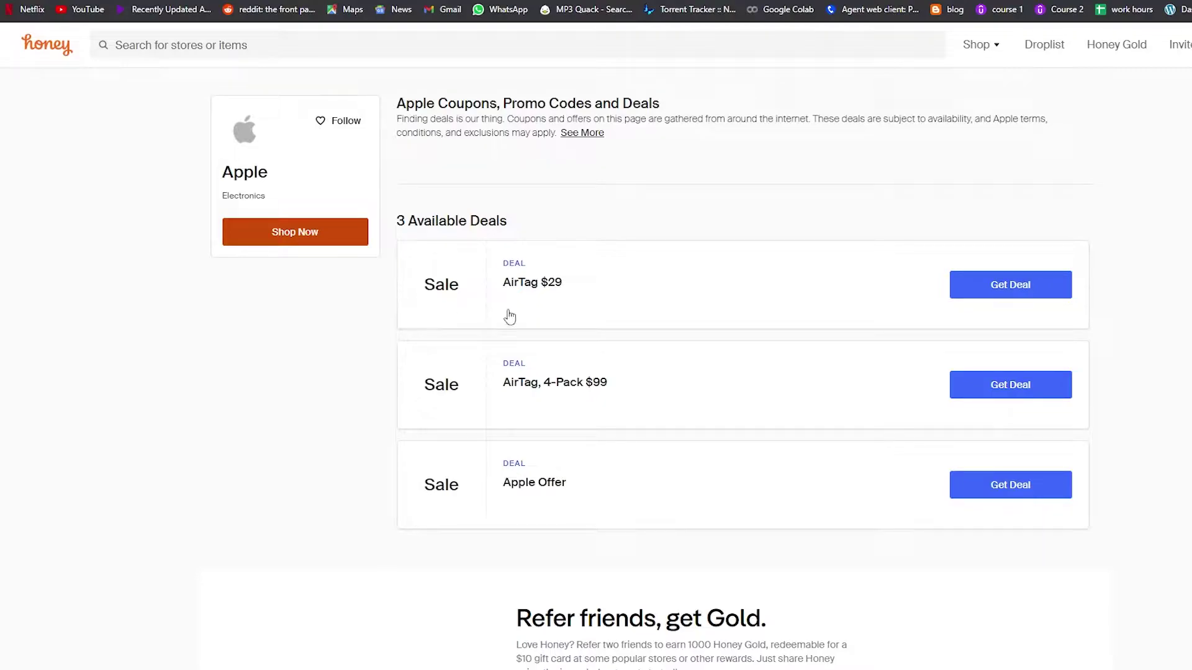
scroll(534, 322, "down", 1)
scroll(588, 374, "up", 1)
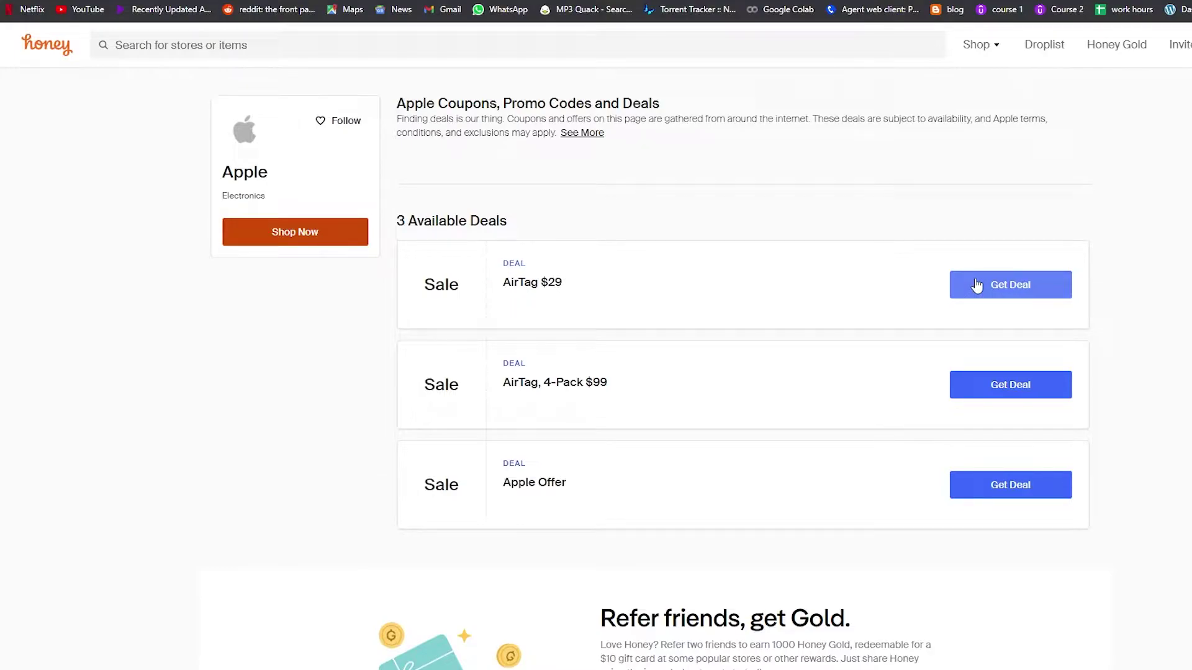
scroll(901, 311, "down", 1)
scroll(901, 312, "up", 1)
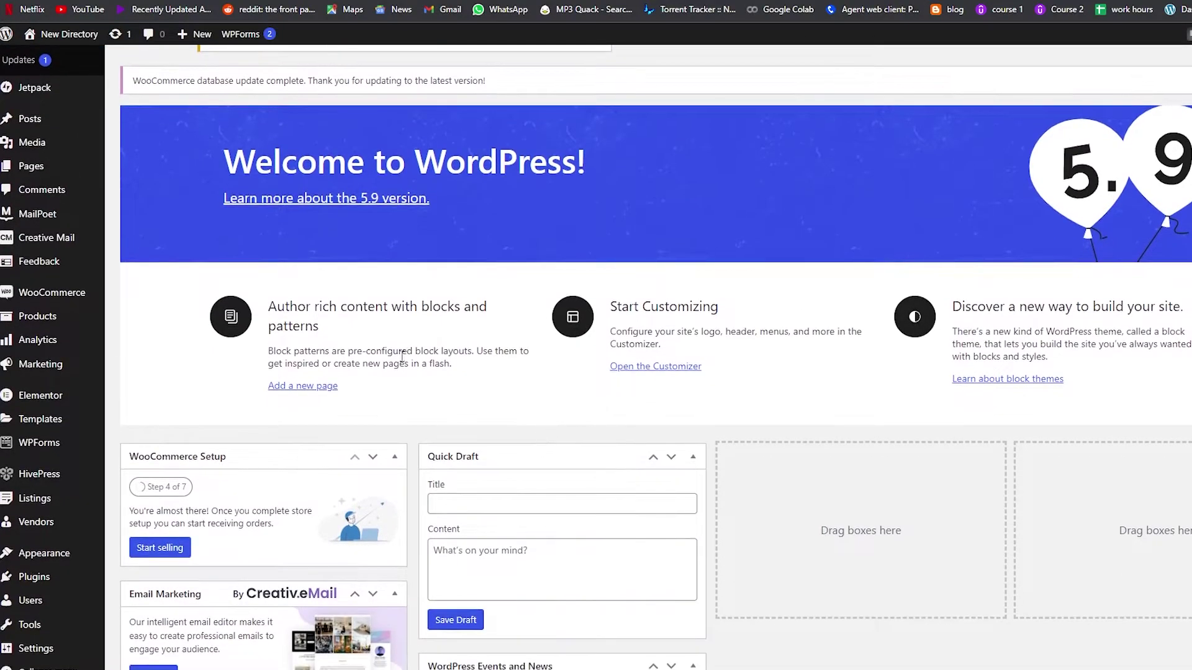
In the WordPress admin dashboard, open the page for adding new plugins.
scroll(402, 357, "up", 1)
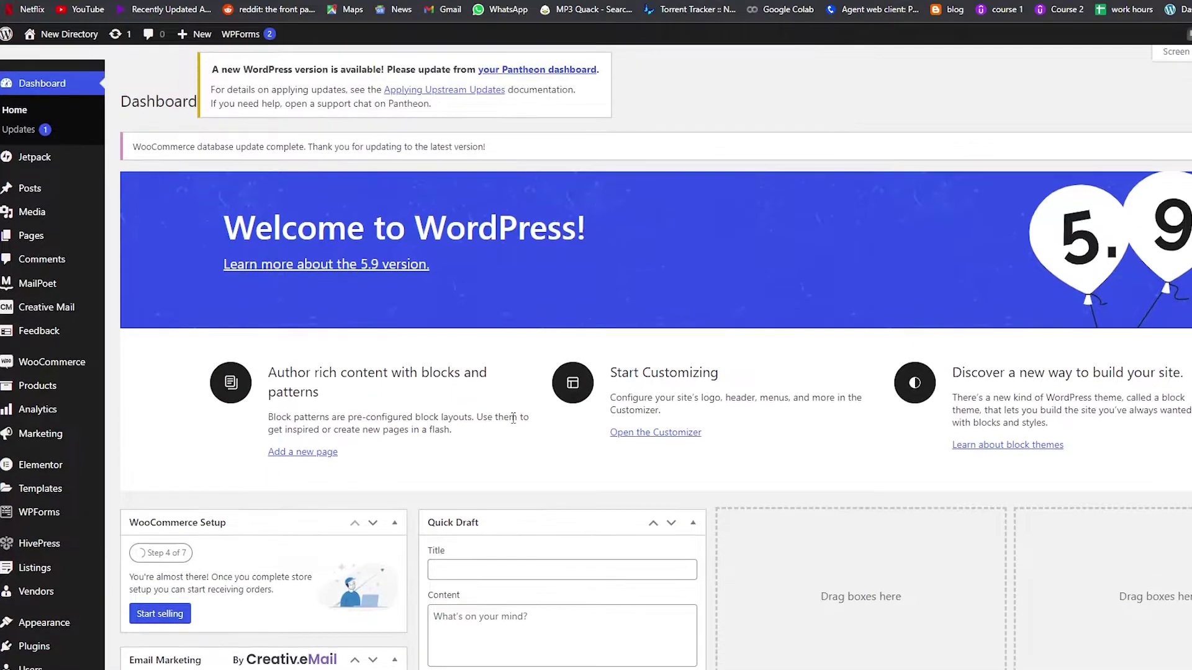
scroll(306, 425, "down", 1)
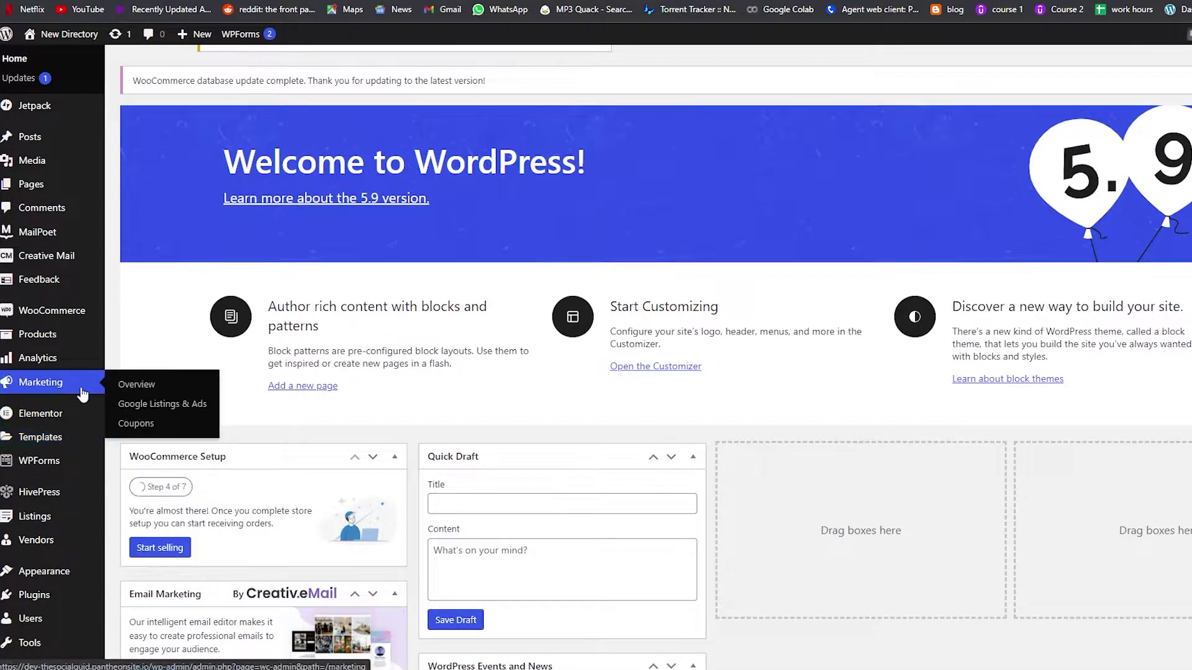
scroll(365, 463, "up", 1)
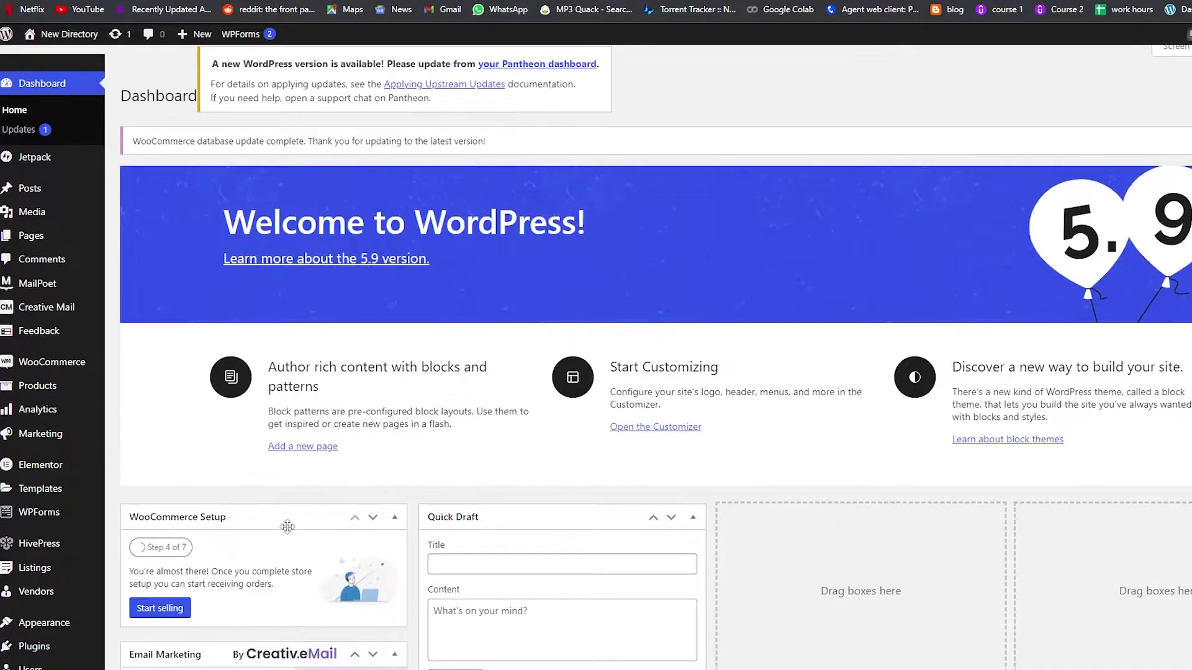
mouse_move(40, 653)
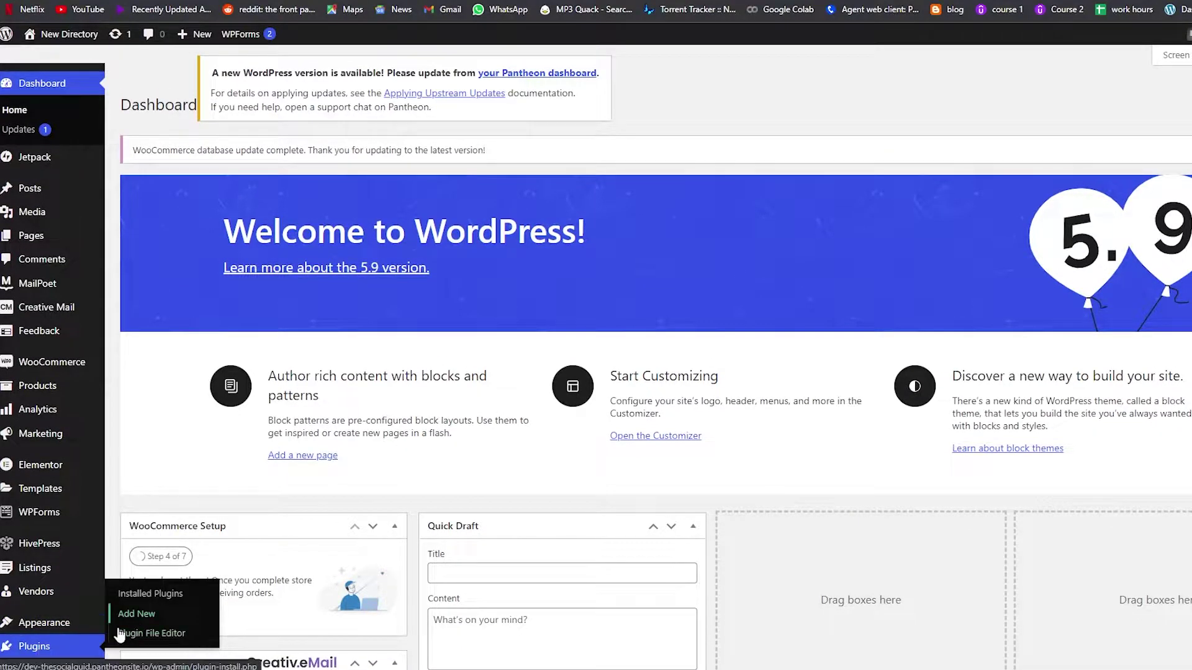
left_click(29, 650)
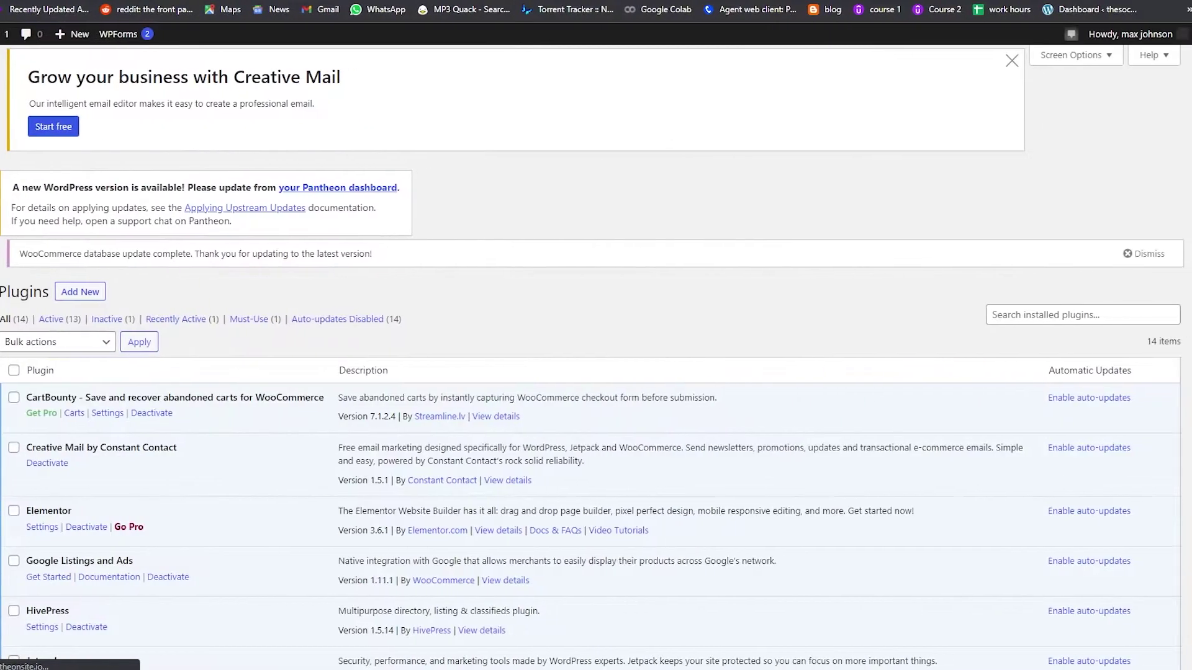
left_click(156, 619)
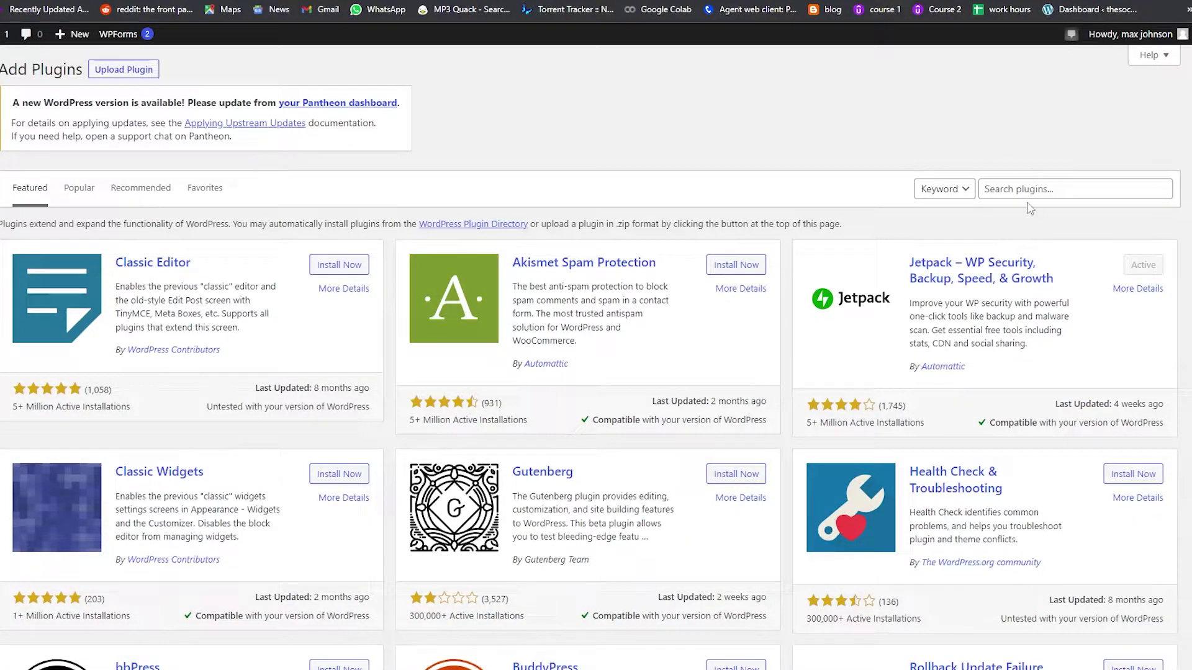
Find the Advanced Custom Fields plugin with the search "advanced custom fields", then install and activate it.
left_click(1028, 187)
type("advanced custom fields")
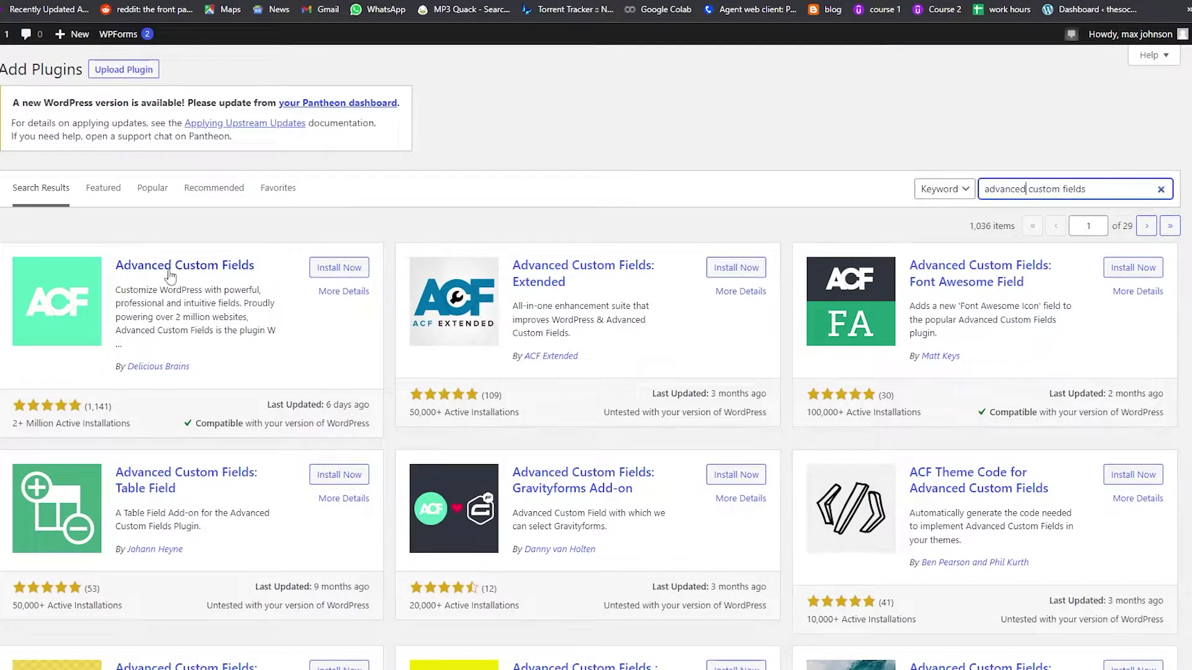
left_click(339, 270)
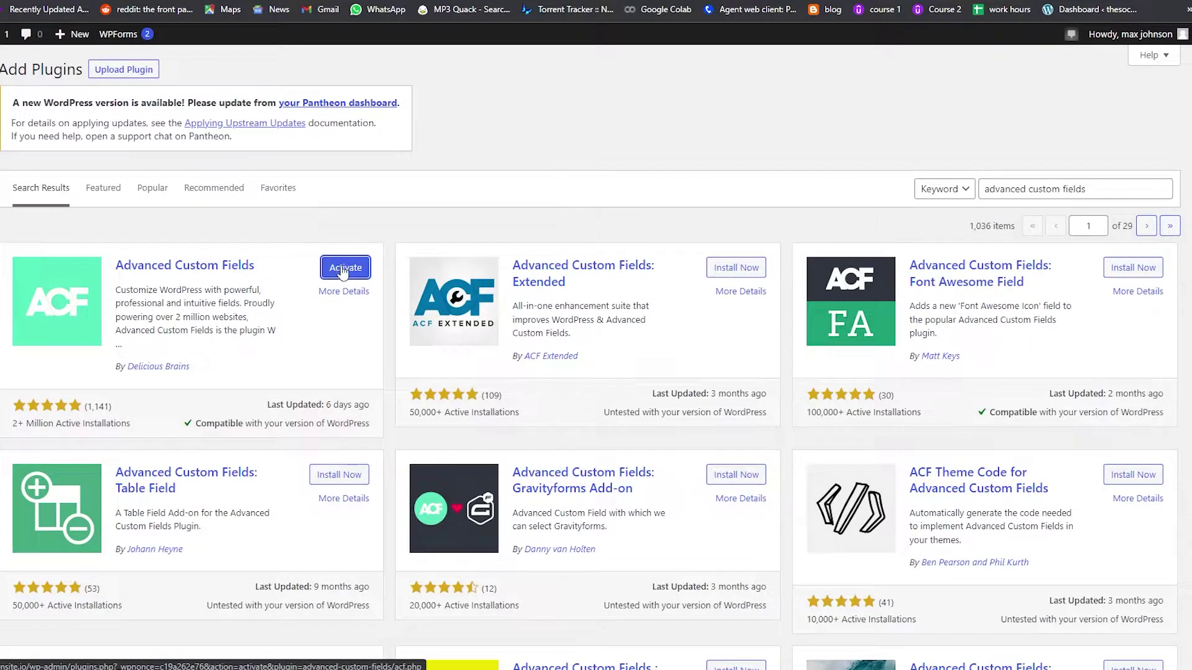
left_click(344, 268)
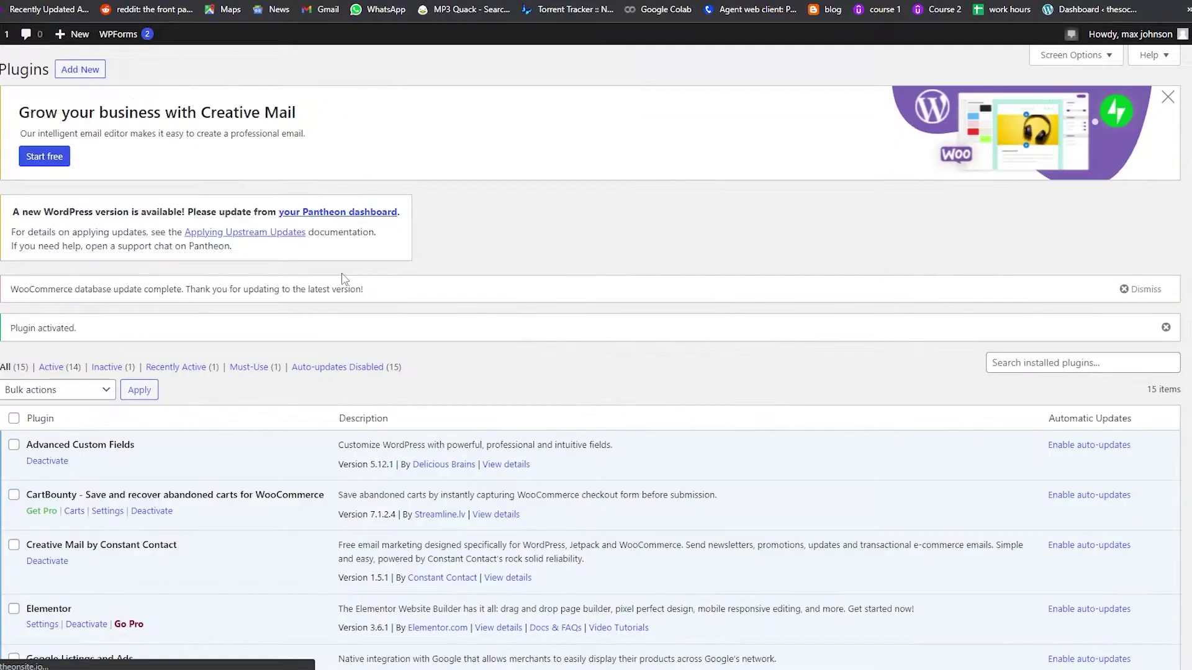
Find the Custom Post Type UI plugin with the search "custom post type", then install and activate it.
key("alt+Left")
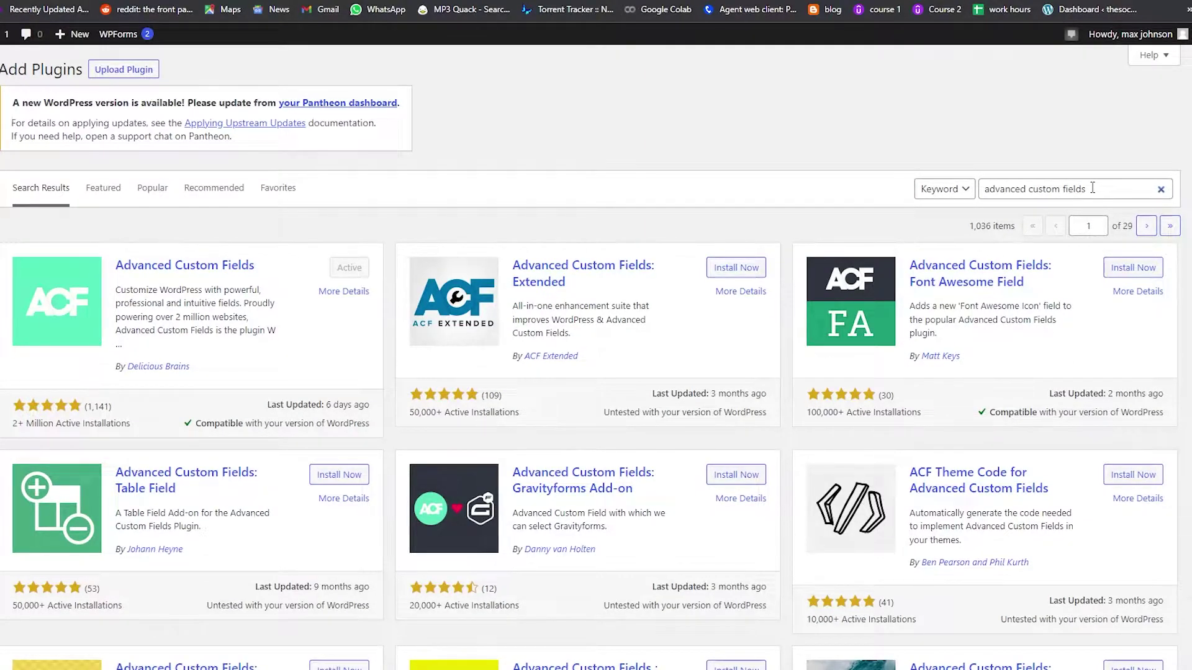
double_click(1100, 180)
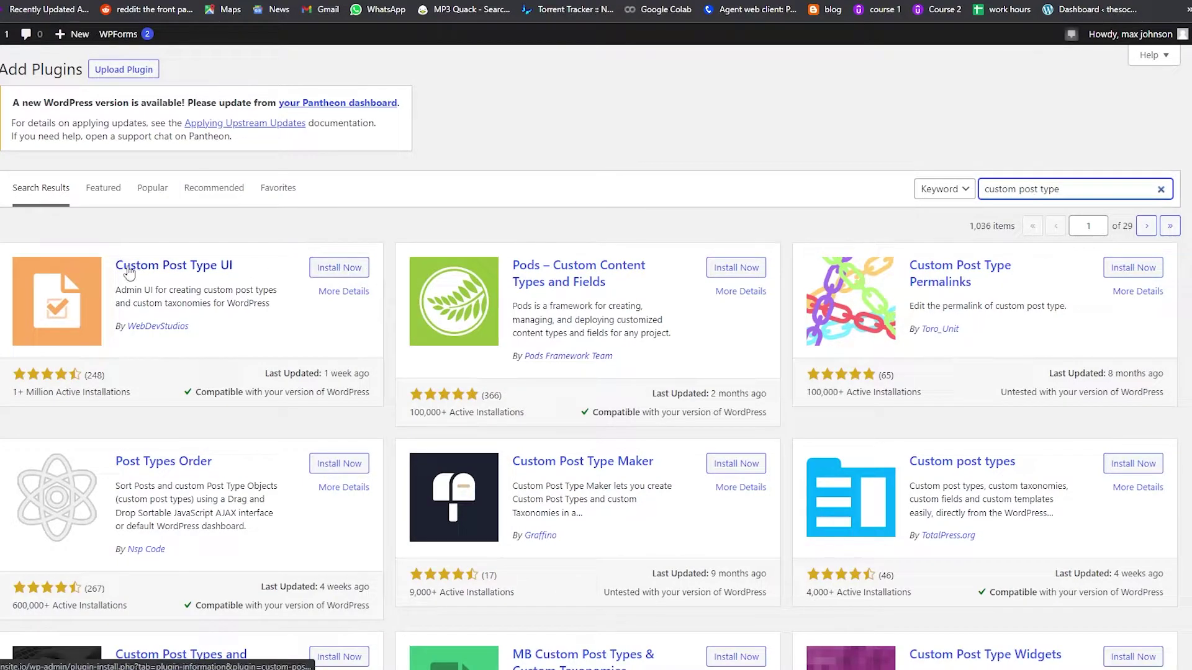
left_click(336, 271)
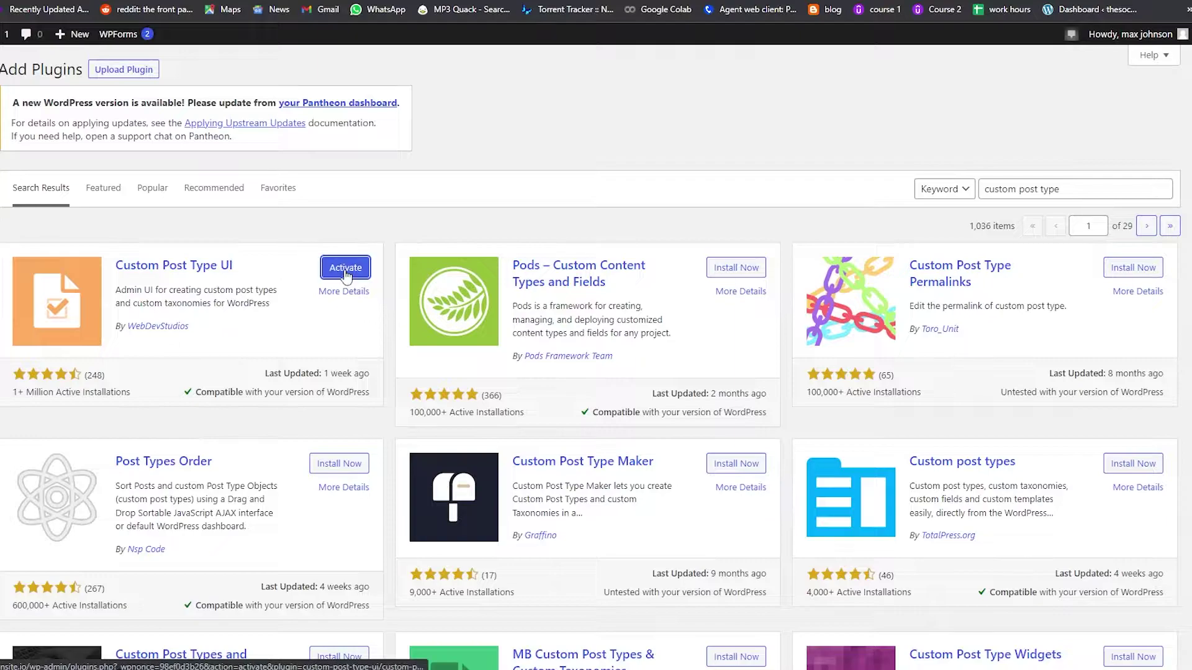
left_click(343, 272)
Return to the plugin directory and search it for "elementor".
key("alt+Left")
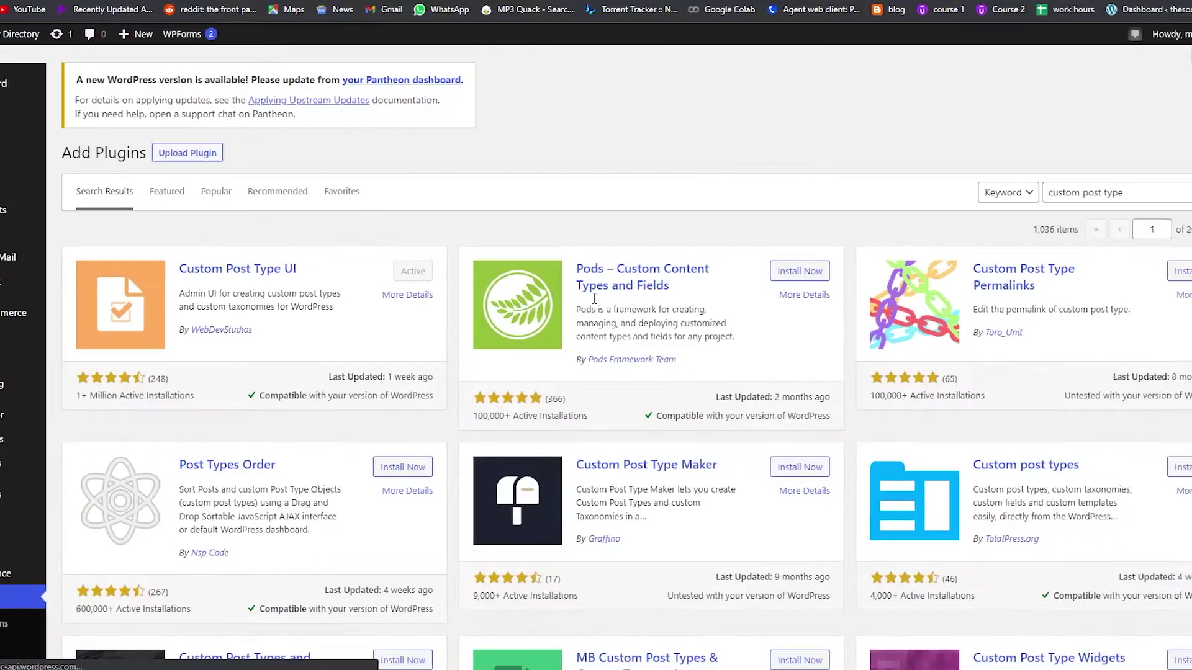
left_click_drag(1069, 189, 706, 199)
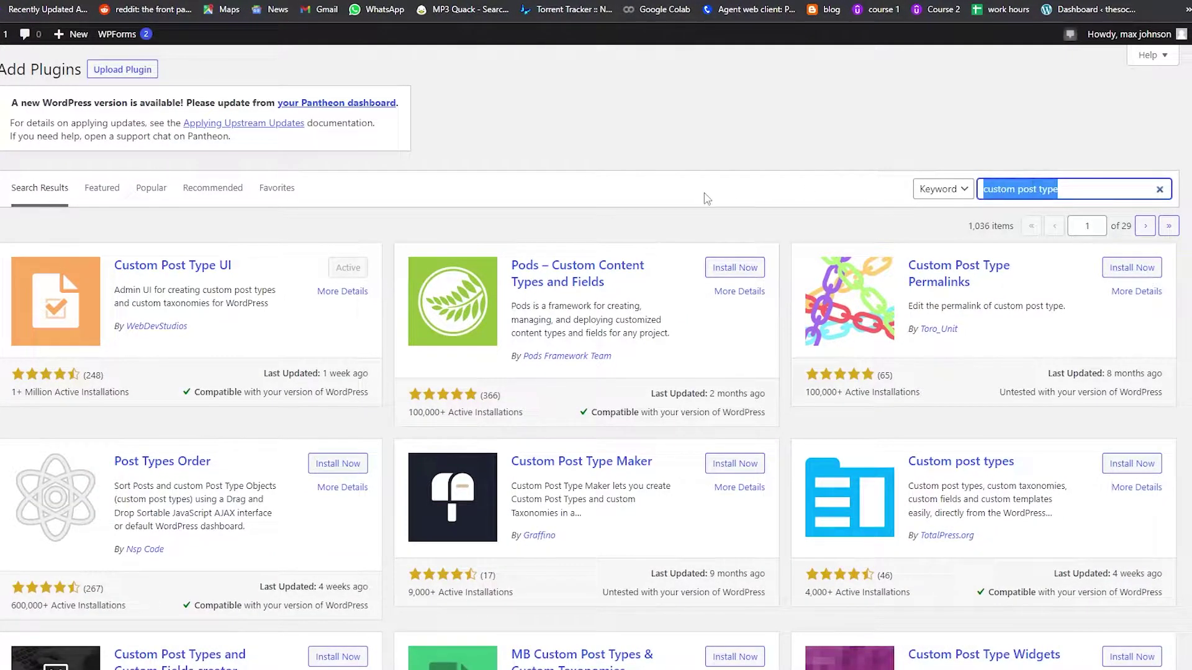
type("elementor")
scroll(220, 286, "down", 1)
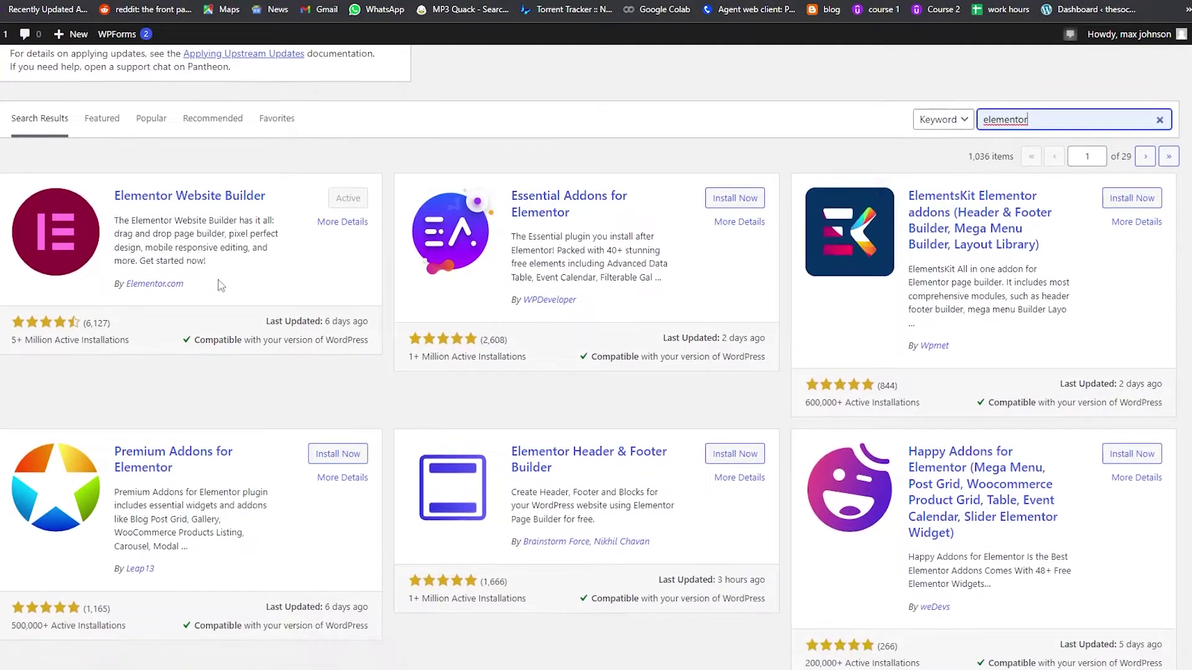
scroll(200, 234, "up", 1)
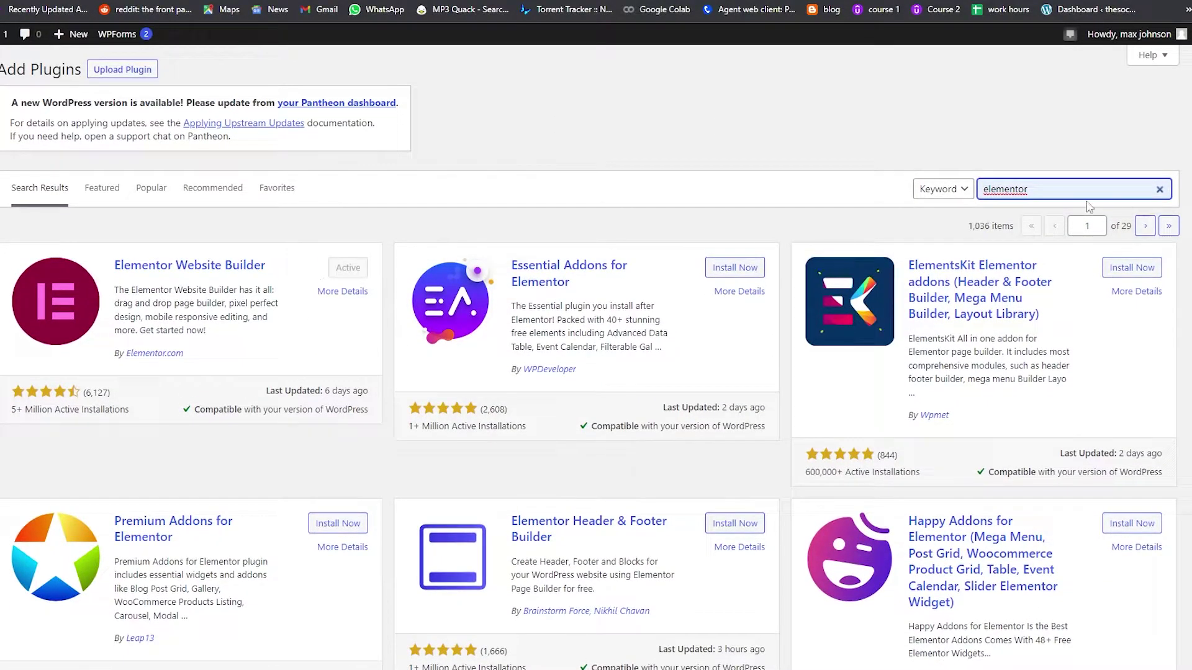
Install and activate the Essential Addons for Elementor plugin, and check the installed plugins list.
left_click_drag(1043, 189, 724, 199)
left_click(724, 199)
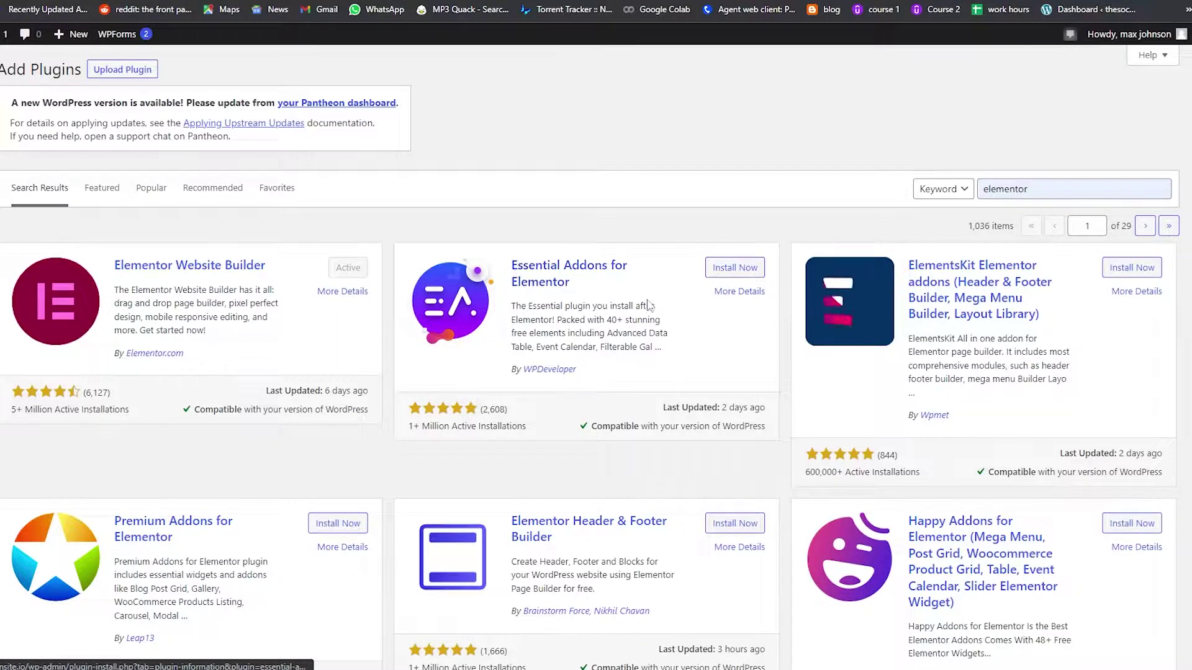
left_click(730, 274)
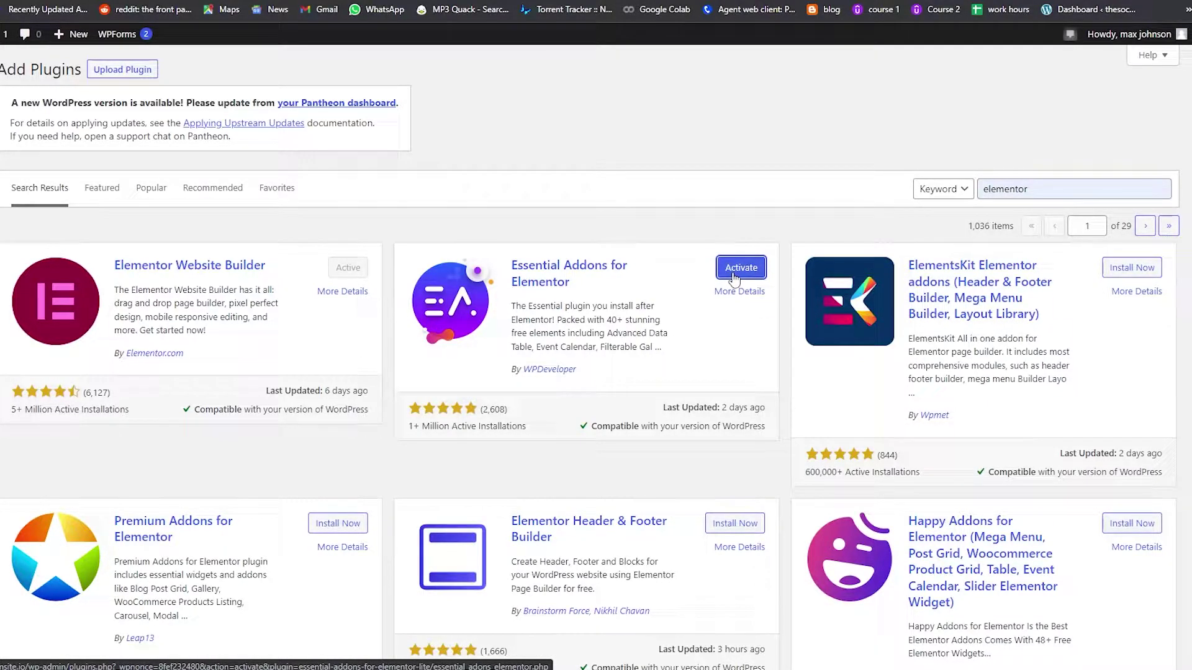
left_click(735, 275)
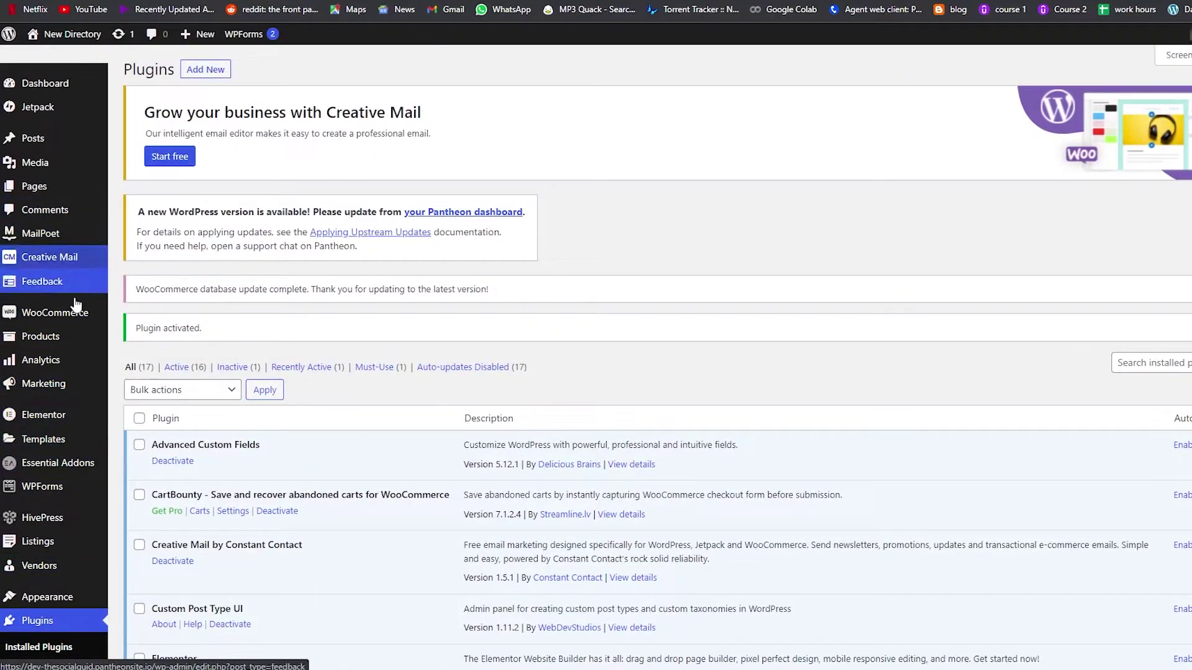
scroll(37, 484, "down", 3)
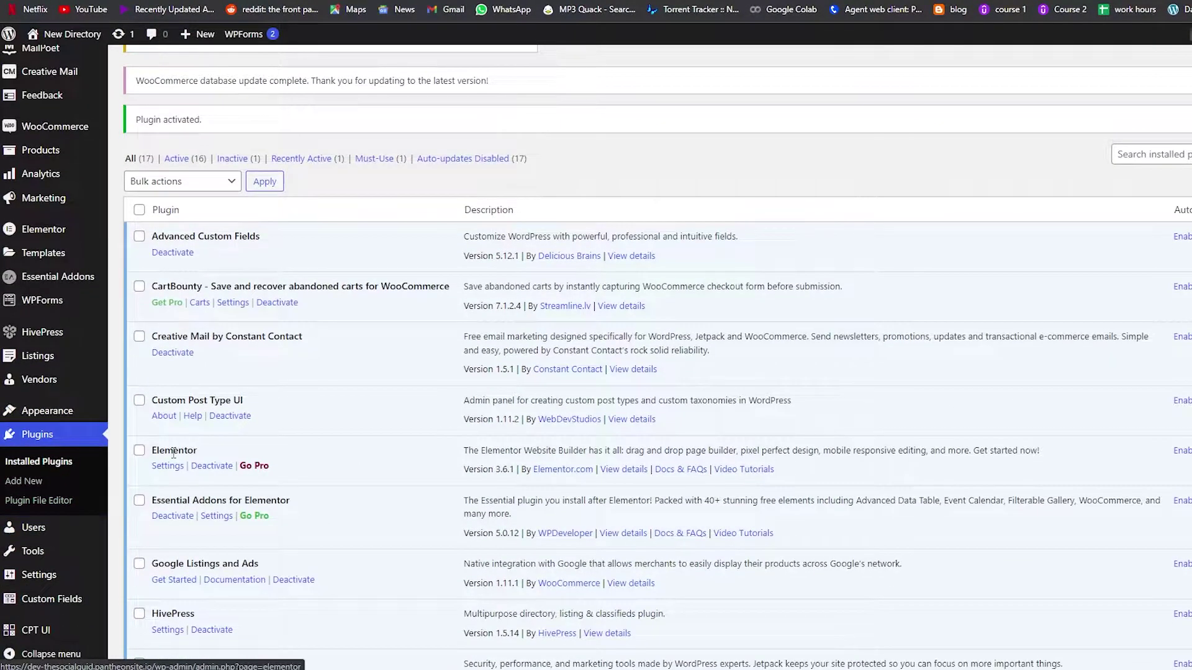
Select all installed plugins, activate them with the bulk action, and check the plugin list.
scroll(173, 453, "down", 1)
scroll(142, 149, "down", 4)
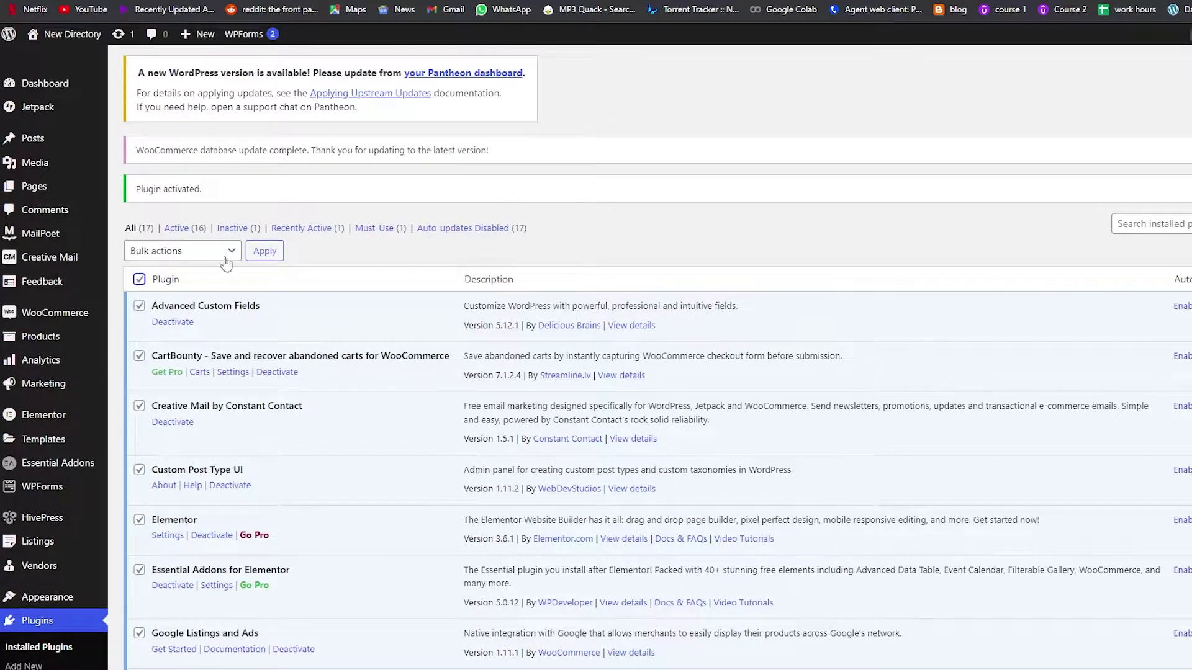
left_click(228, 254)
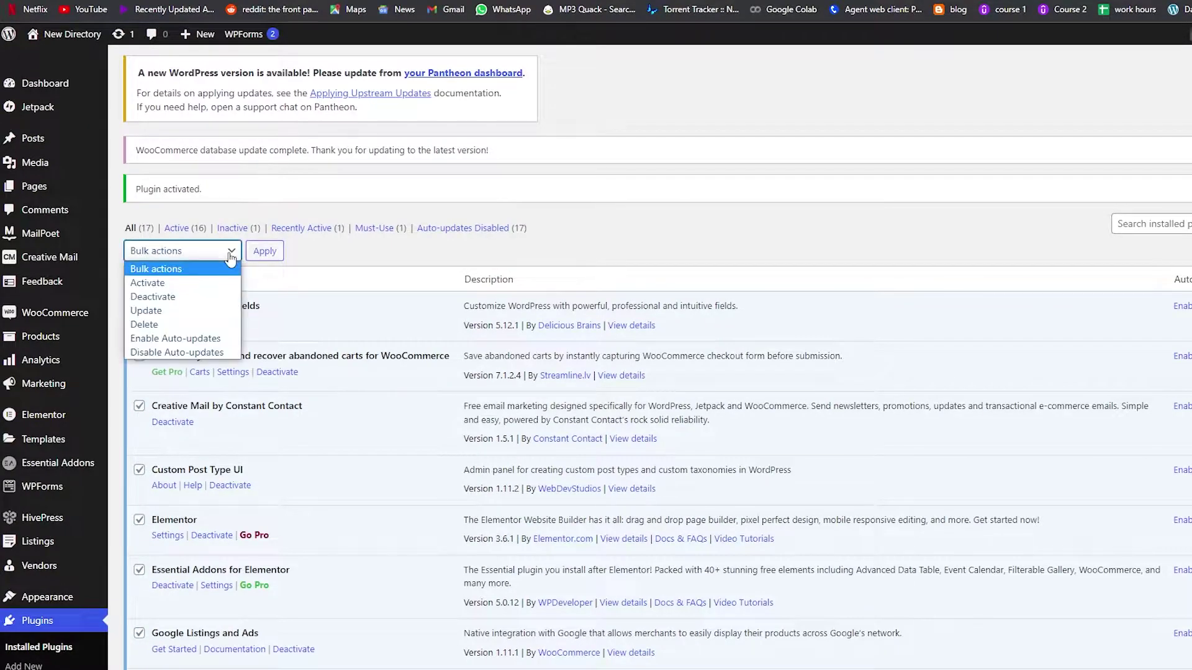
left_click(222, 283)
left_click(271, 257)
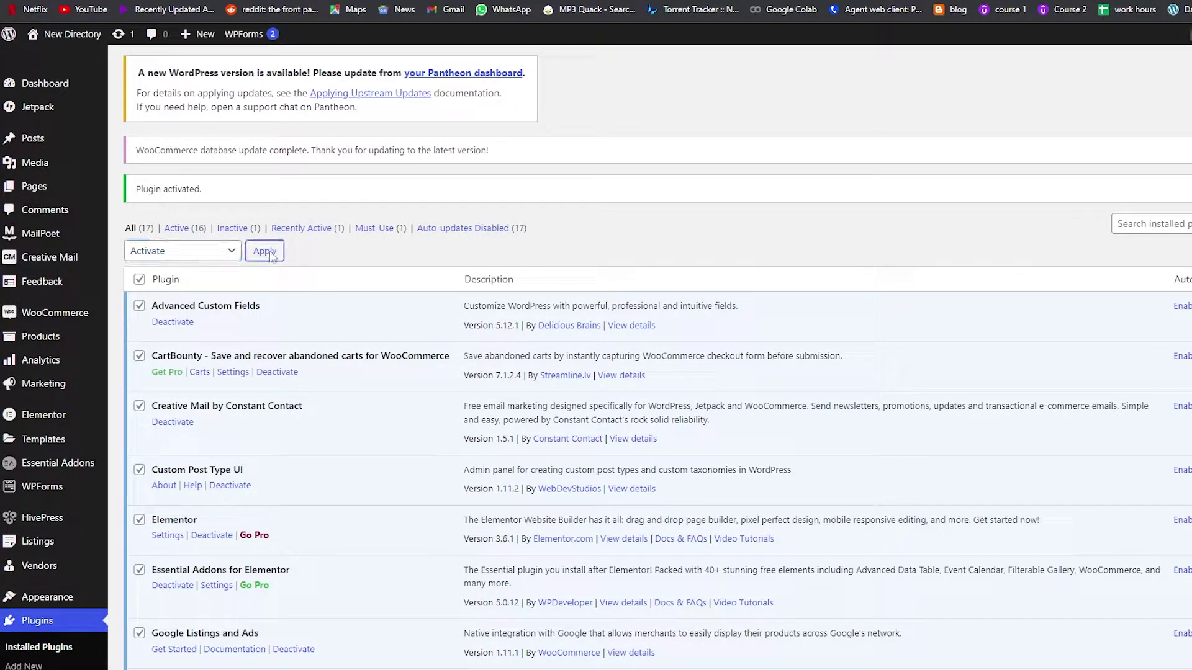
scroll(248, 372, "down", 12)
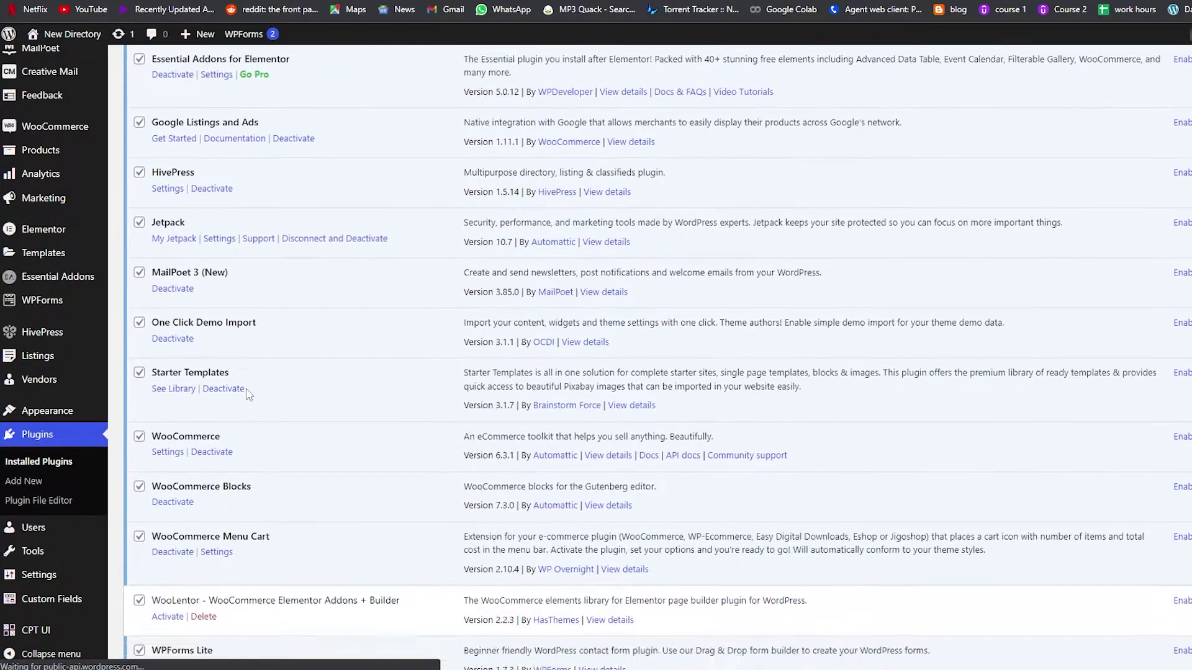
scroll(348, 422, "down", 3)
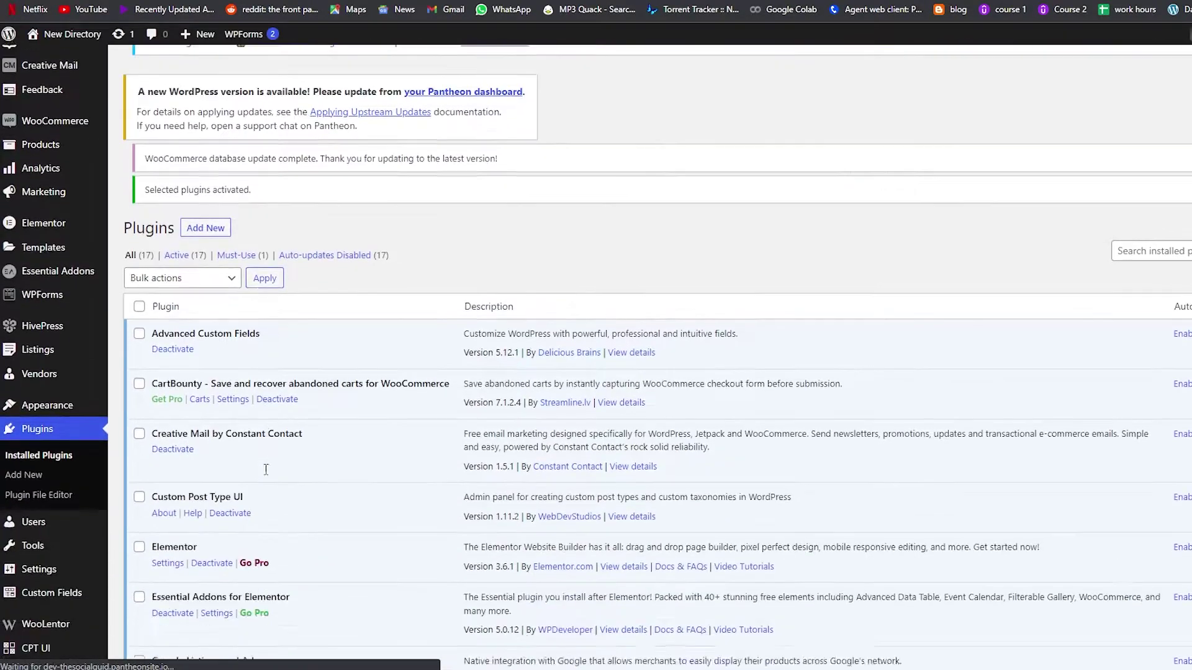
scroll(248, 385, "up", 4)
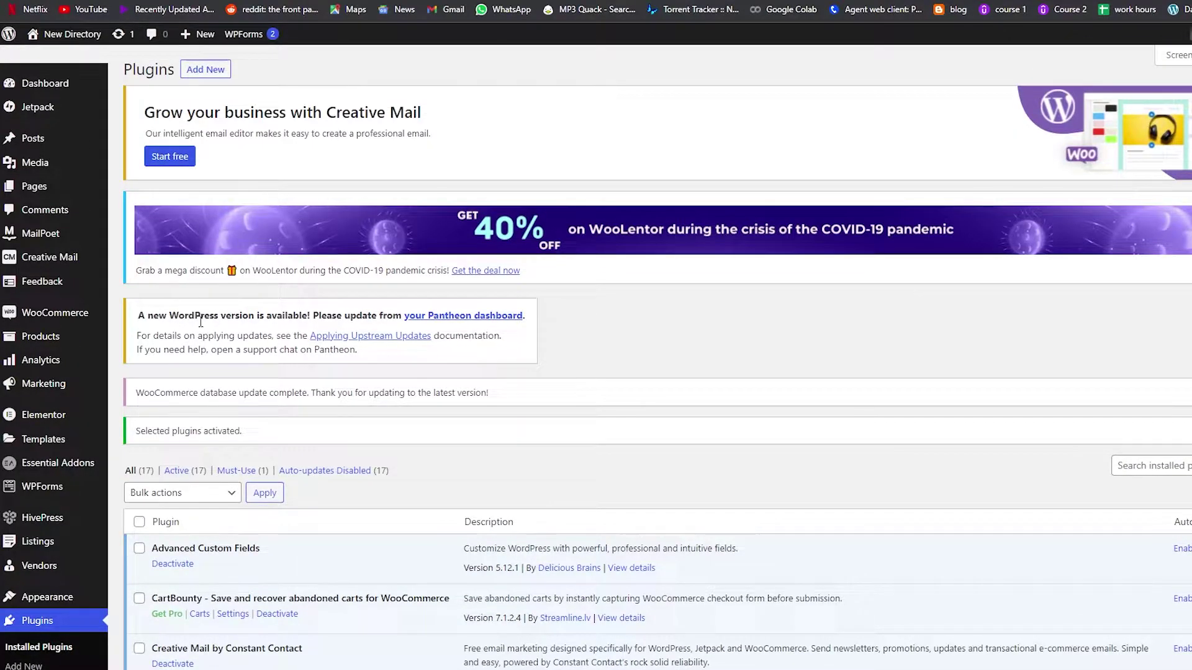
Open the page for adding and editing post types in Custom Post Type UI.
scroll(99, 292, "down", 6)
scroll(6, 270, "up", 3)
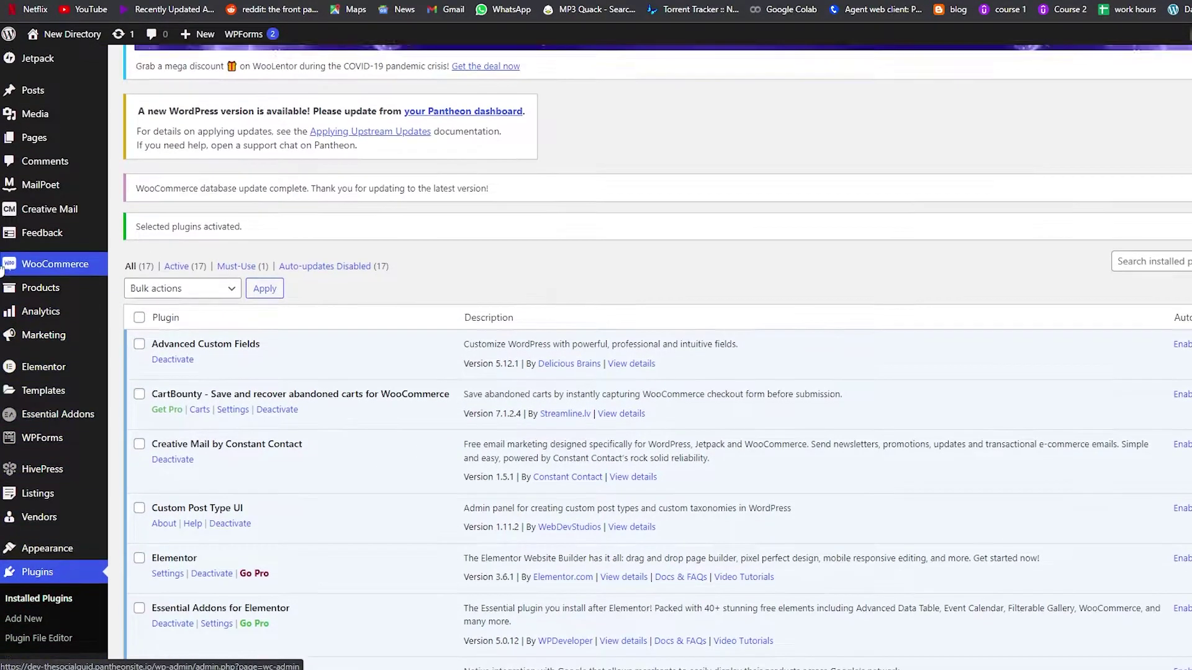
scroll(6, 270, "up", 3)
scroll(22, 574, "down", 2)
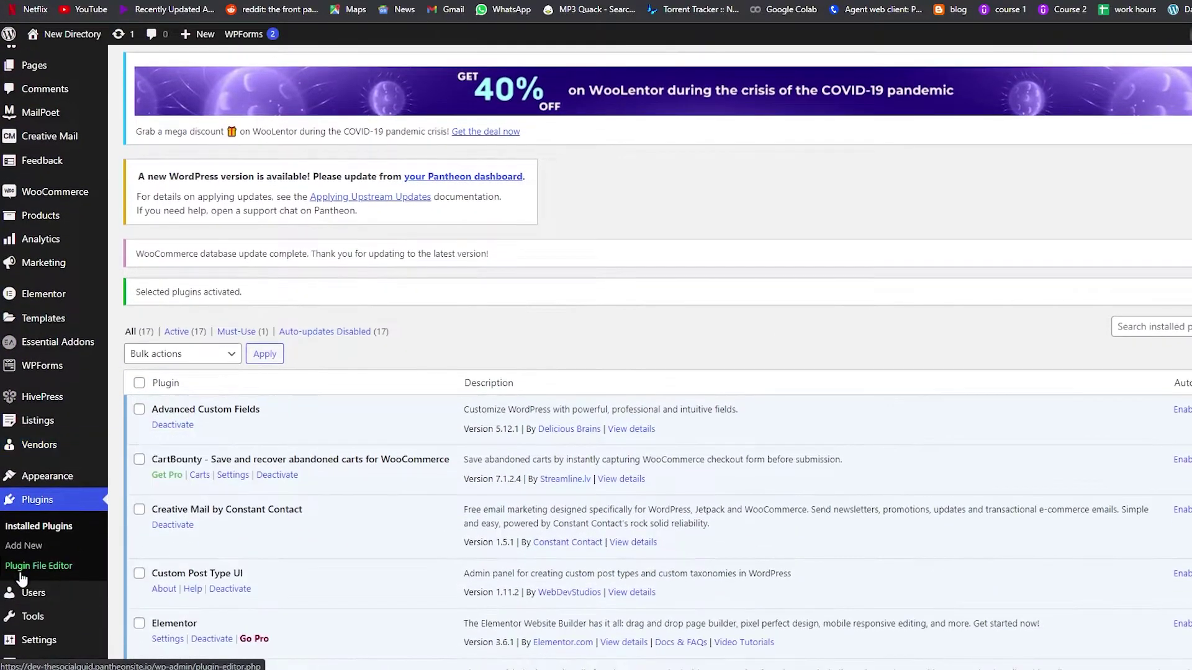
scroll(22, 574, "up", 3)
scroll(4, 465, "down", 3)
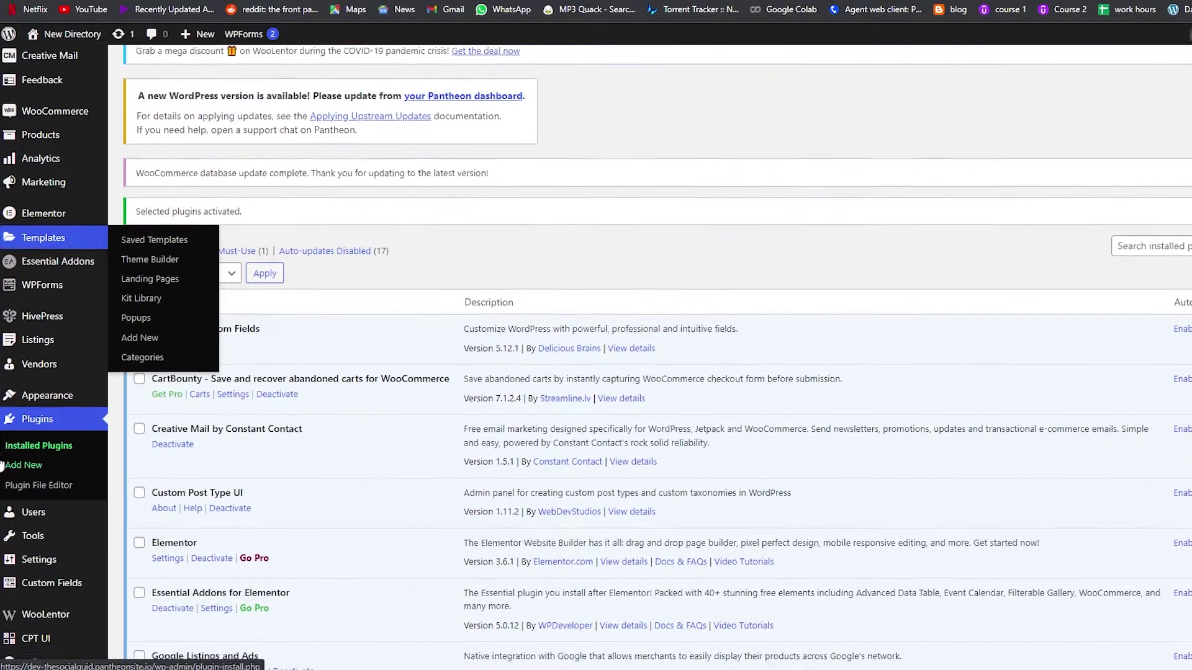
scroll(3, 466, "down", 1)
scroll(12, 496, "up", 5)
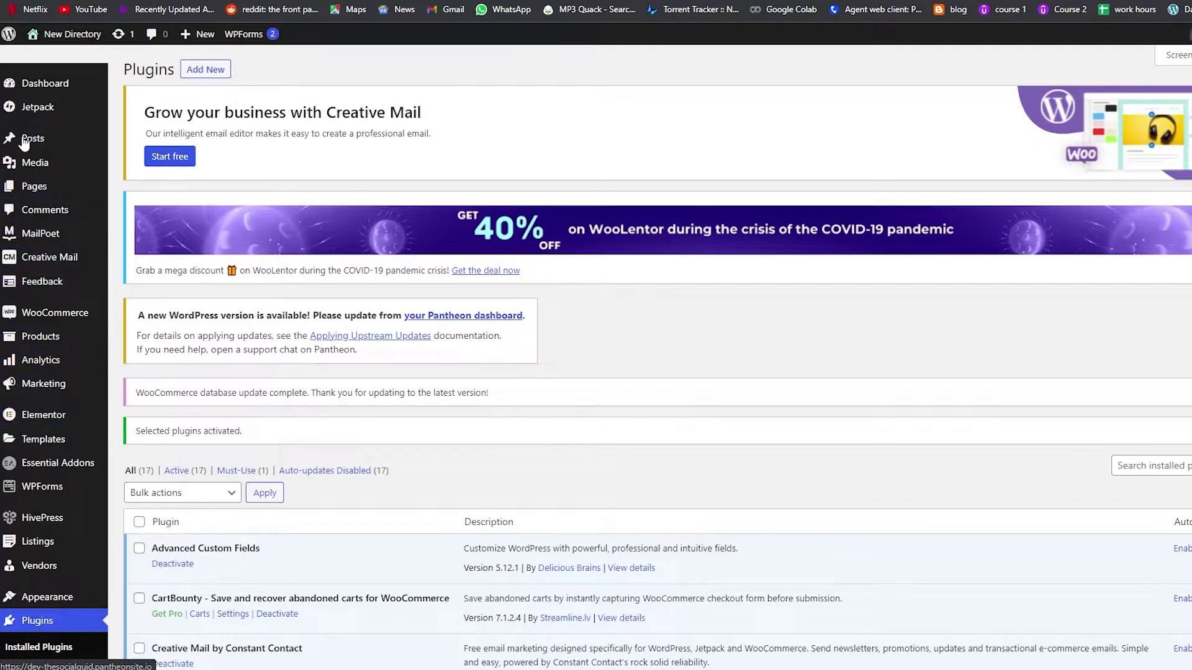
scroll(36, 255, "down", 4)
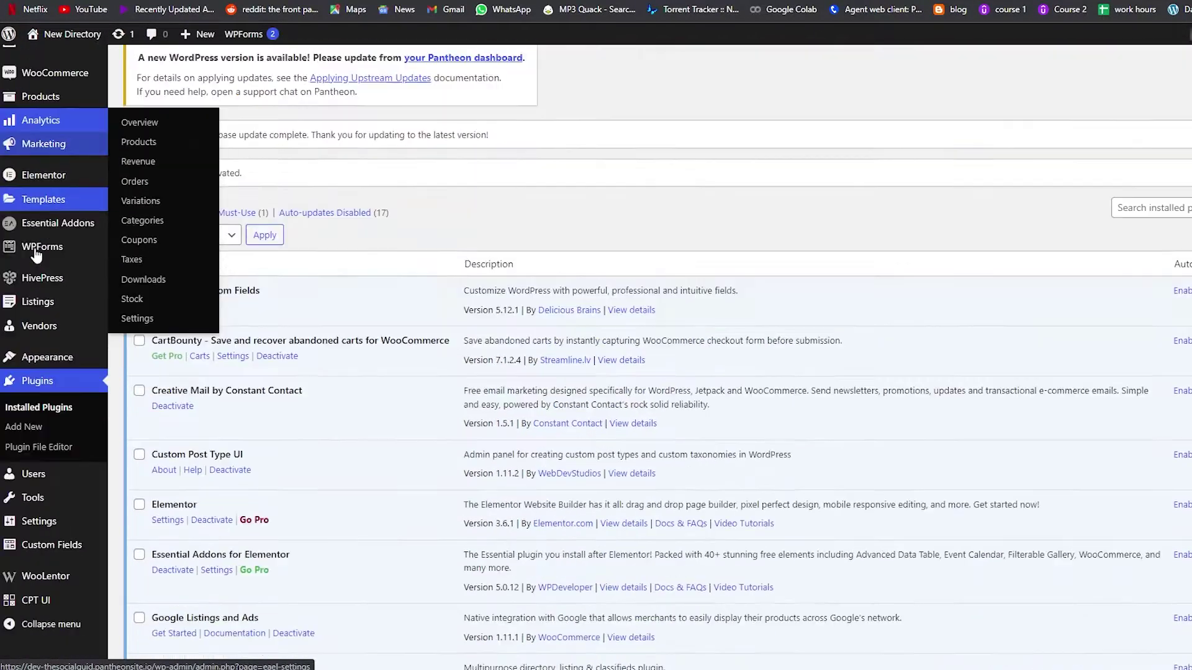
scroll(36, 254, "down", 5)
mouse_move(40, 639)
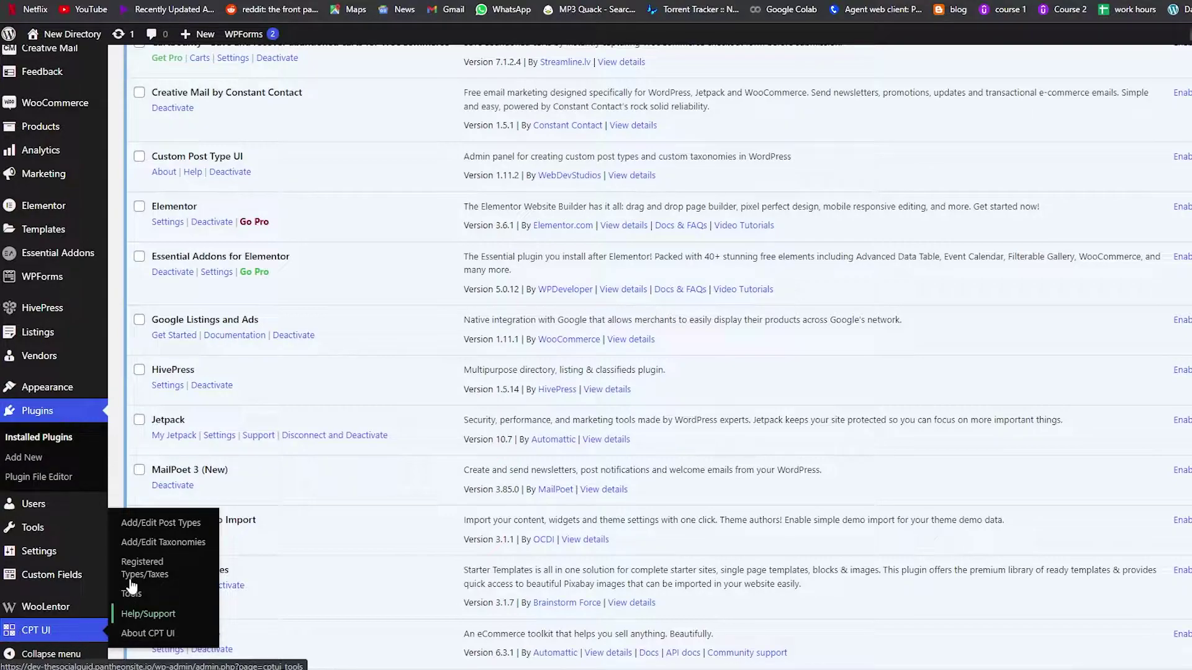
left_click(159, 529)
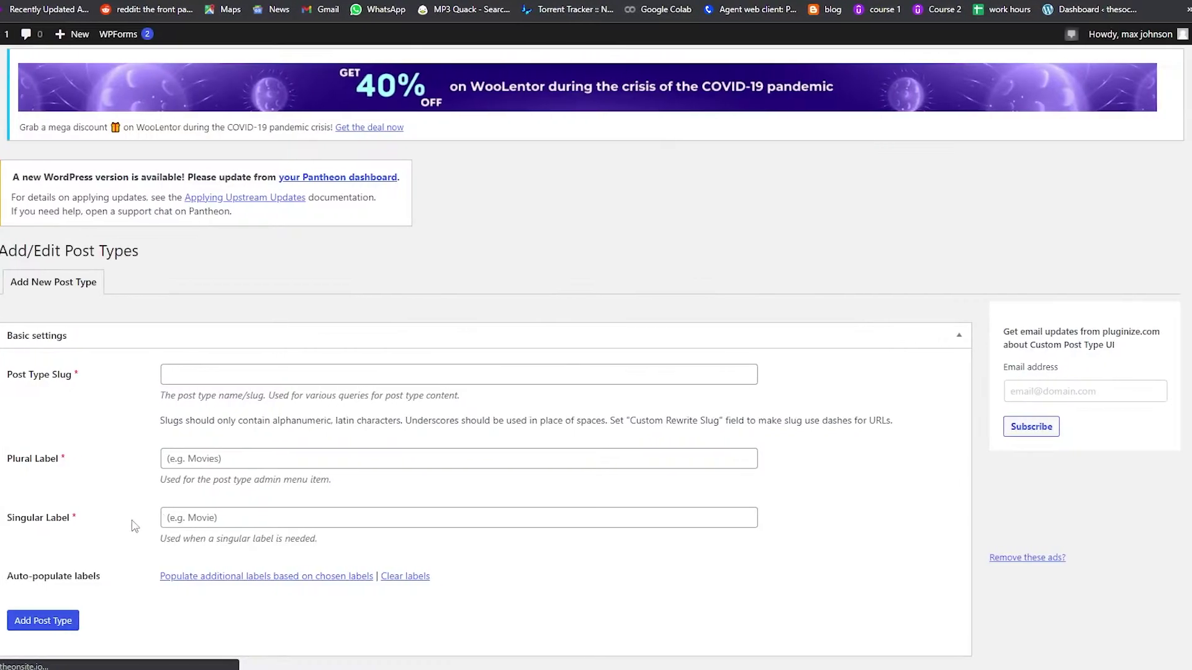
Enter "coupons" as both the slug and the plural label of the new post type.
scroll(155, 484, "down", 1)
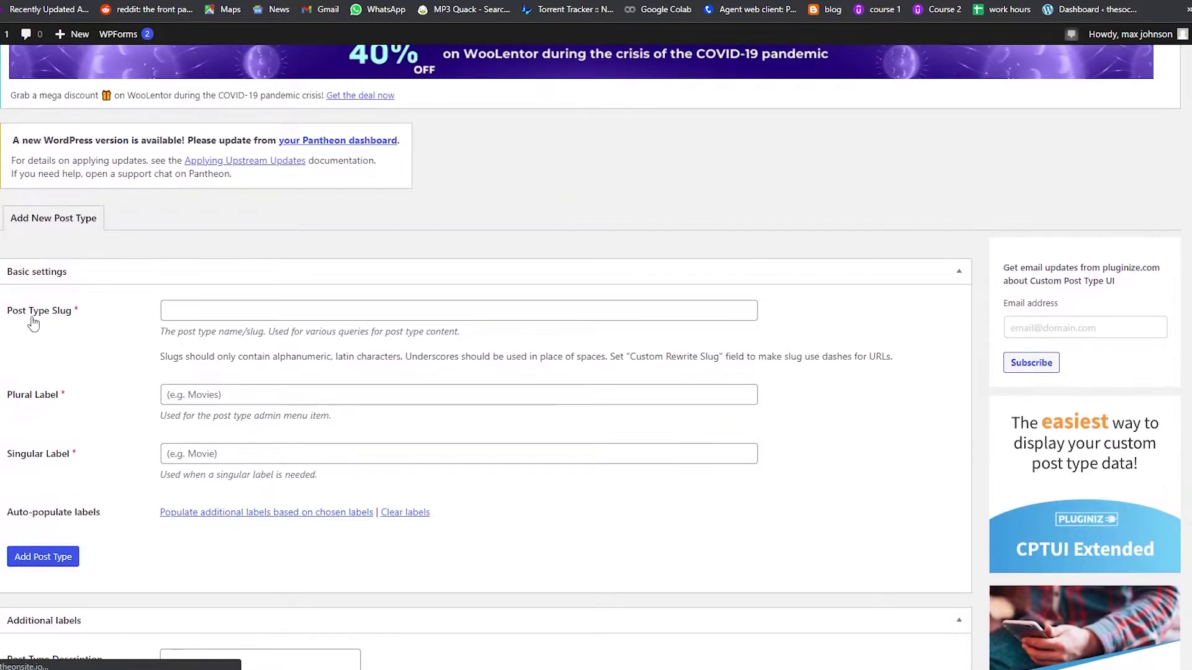
left_click(188, 310)
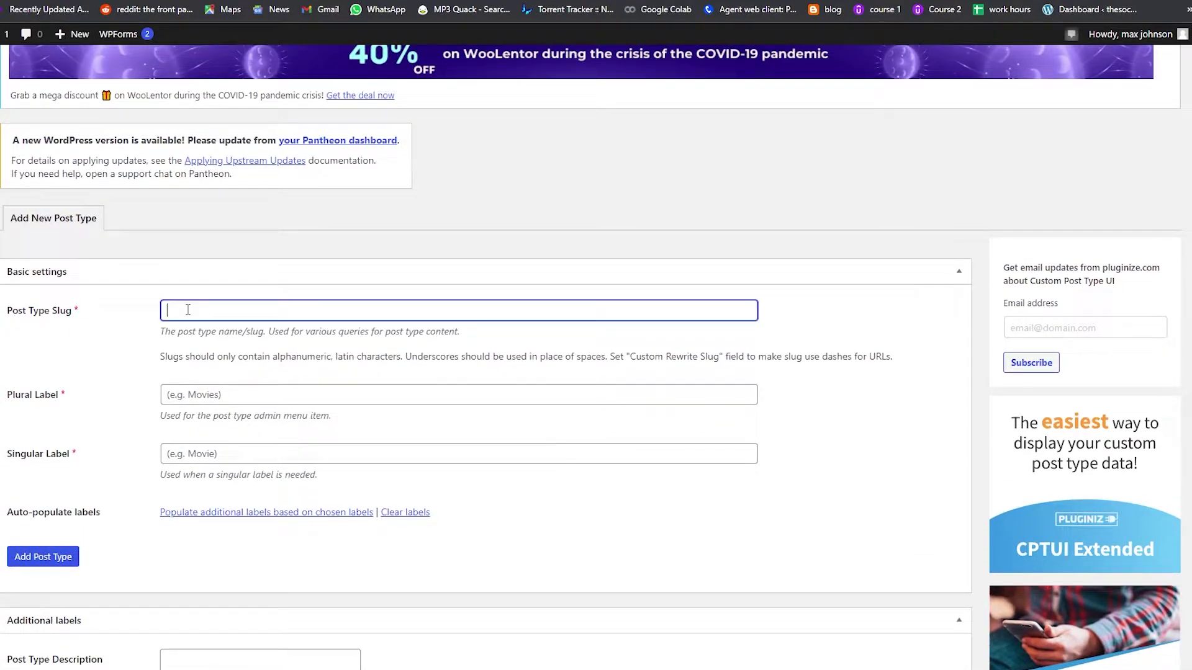
type("coupons")
left_click(188, 396)
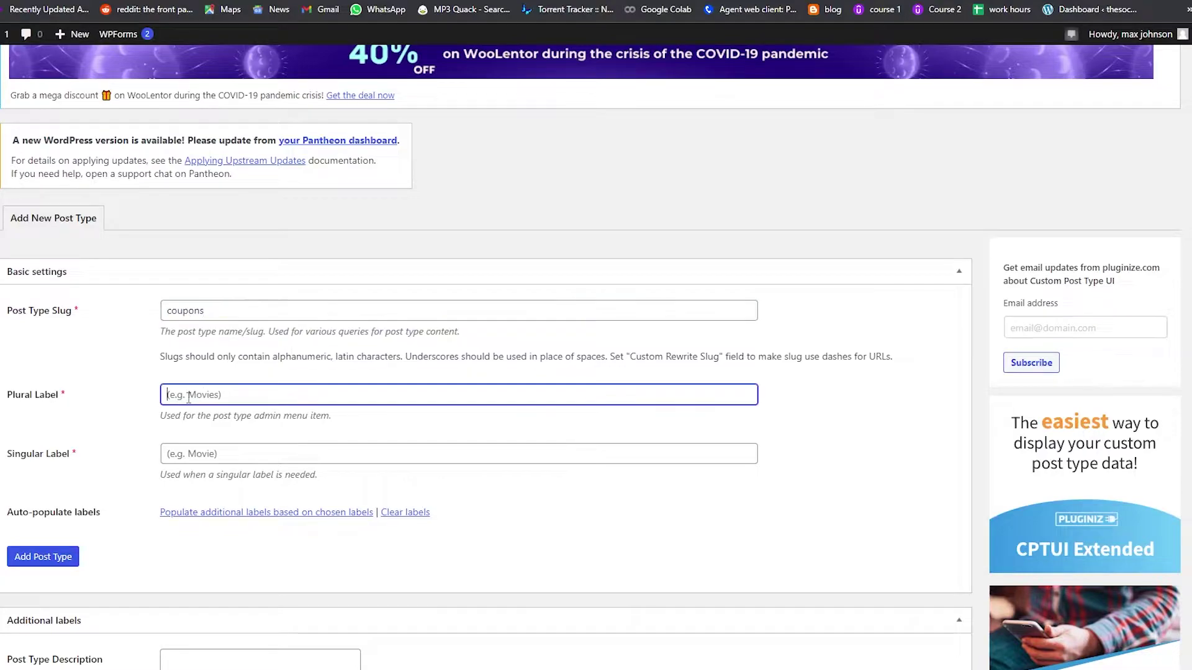
double_click(208, 312)
key("ctrl+c")
key("Tab")
key("ctrl+v")
Set the singular label of the new post type to "coupon".
left_click(215, 459)
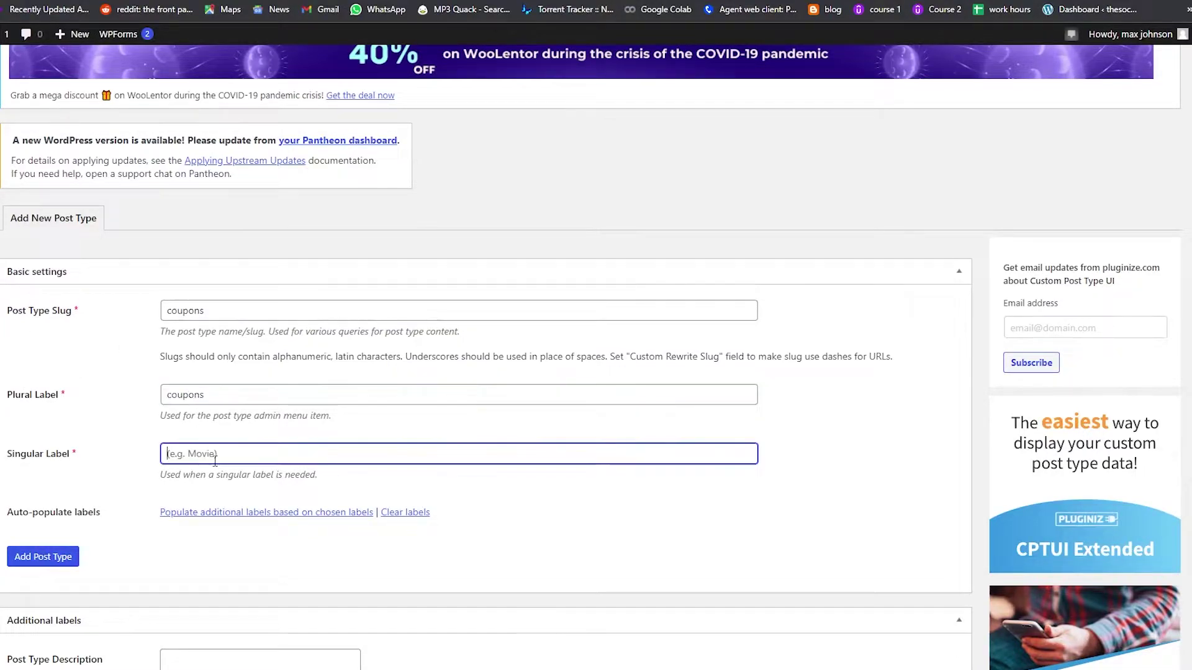
key("ctrl+v")
key("BackSpace")
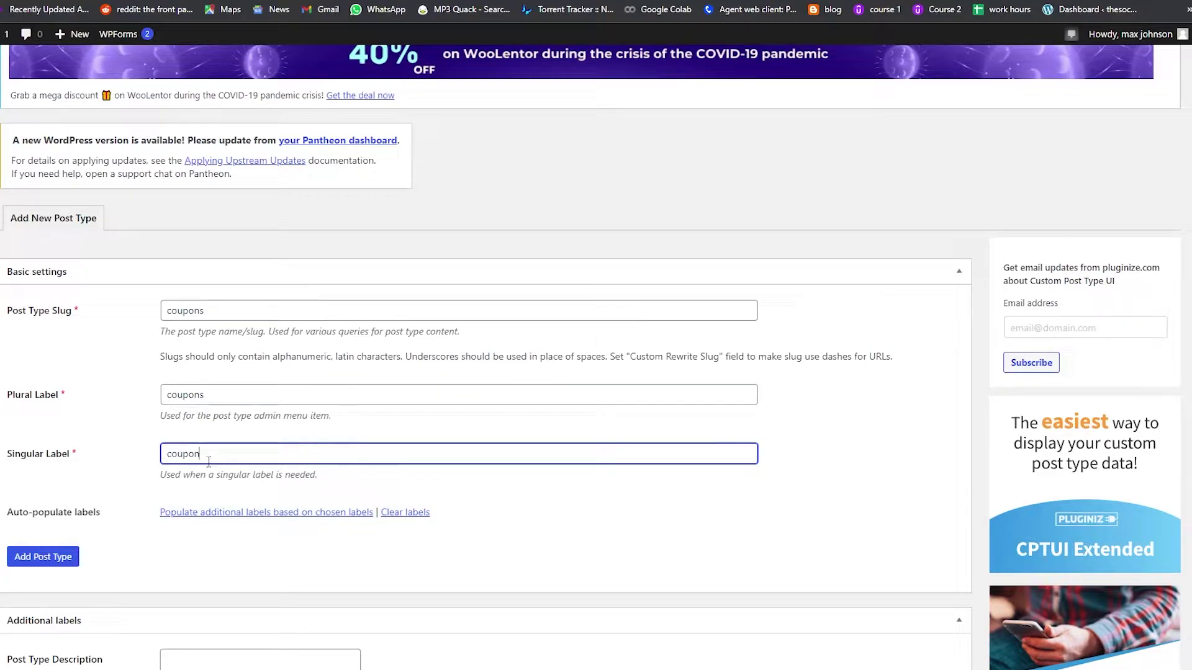
left_click(101, 469)
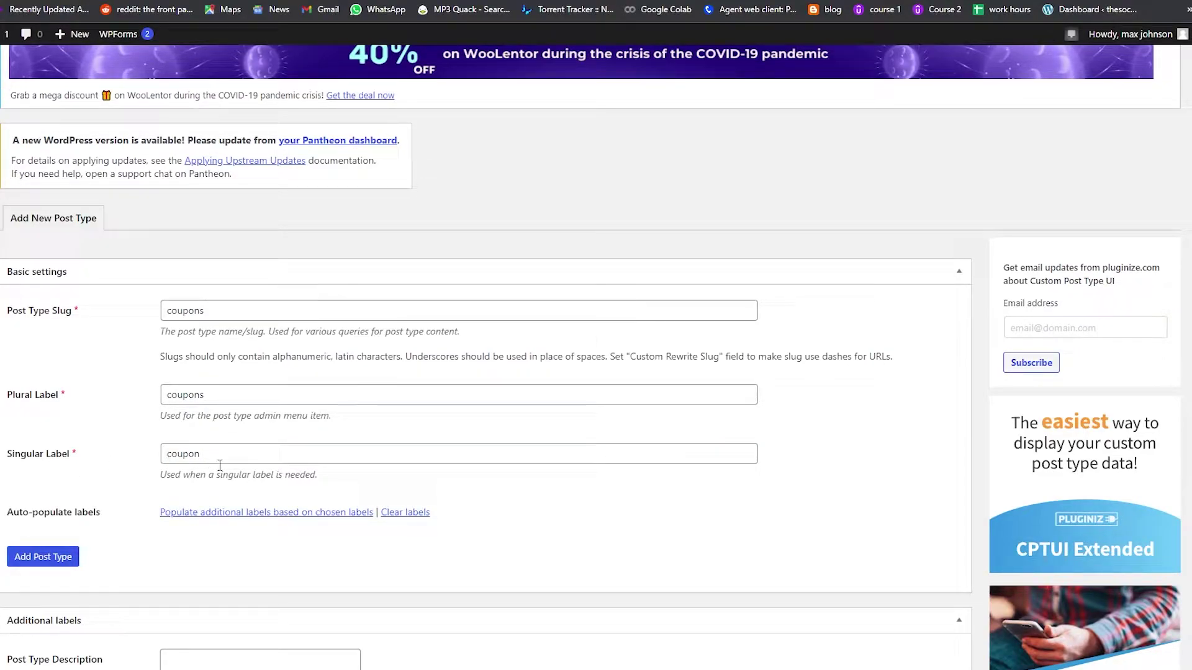
left_click(192, 397)
left_click(193, 310)
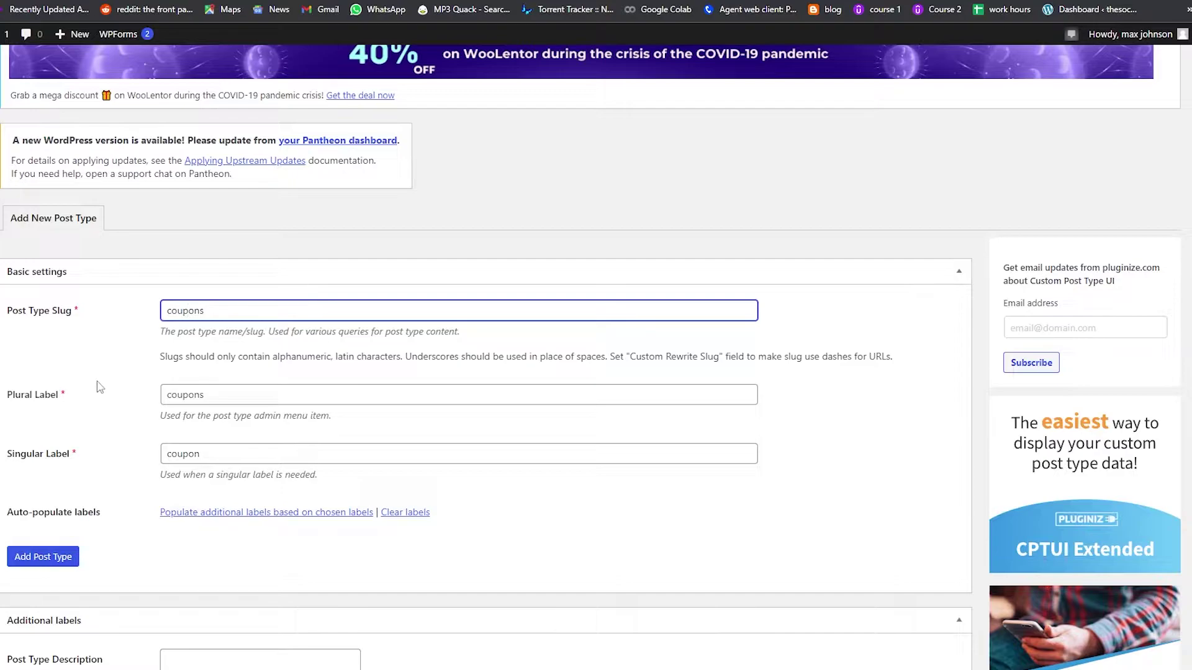
Look through the additional labels and settings of the post type form, down to the menu icon and supported features.
scroll(107, 435, "down", 1)
scroll(107, 435, "down", 15)
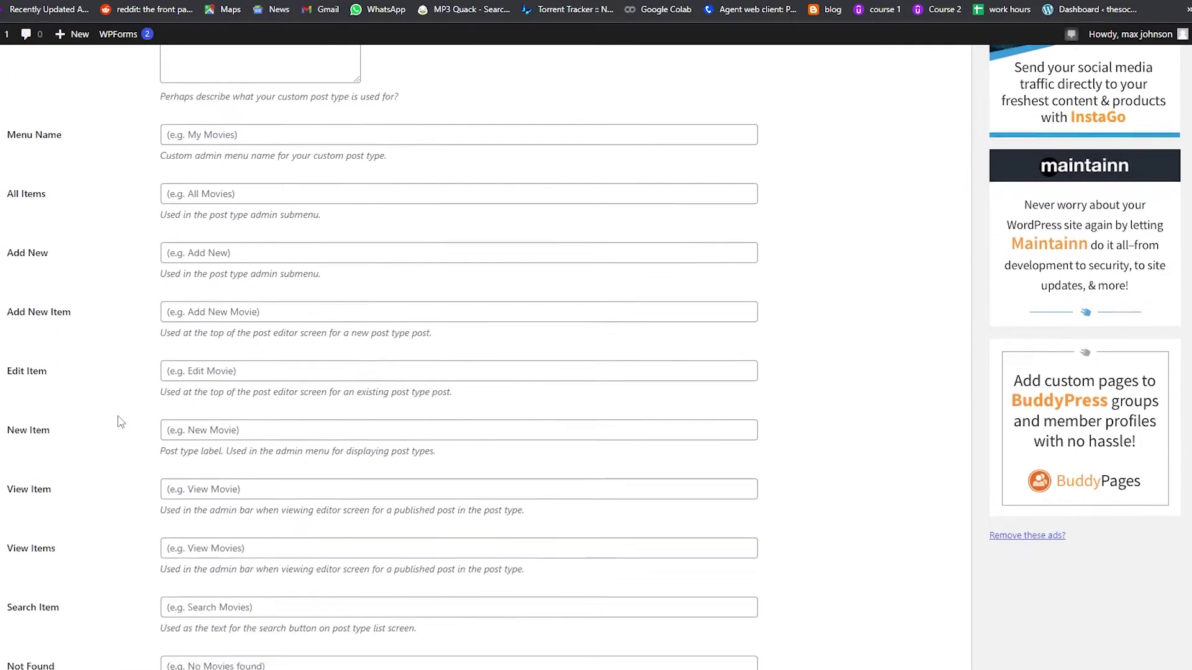
scroll(124, 423, "down", 15)
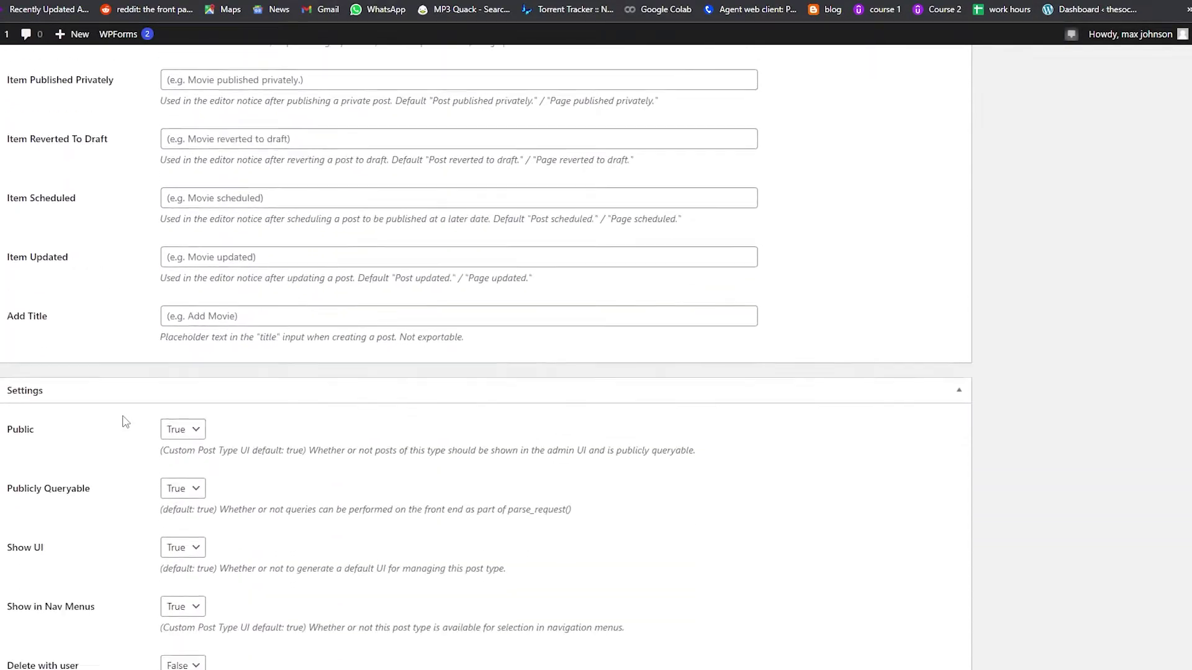
scroll(125, 421, "down", 7)
scroll(133, 410, "up", 18)
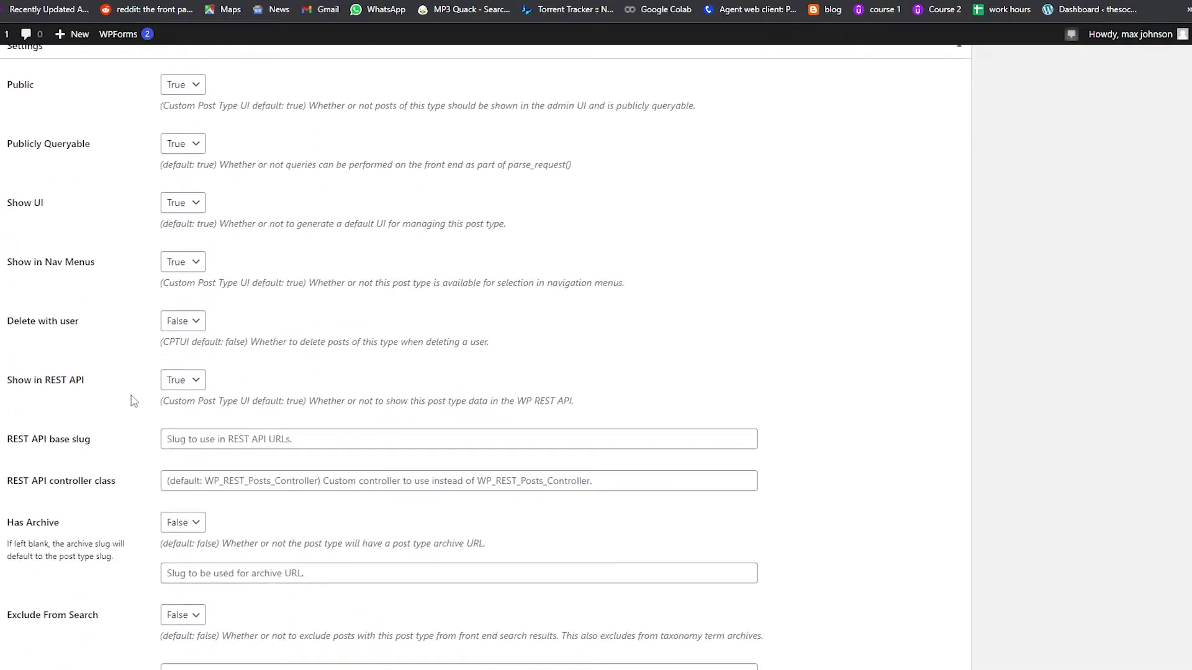
scroll(143, 395, "up", 9)
scroll(309, 431, "down", 19)
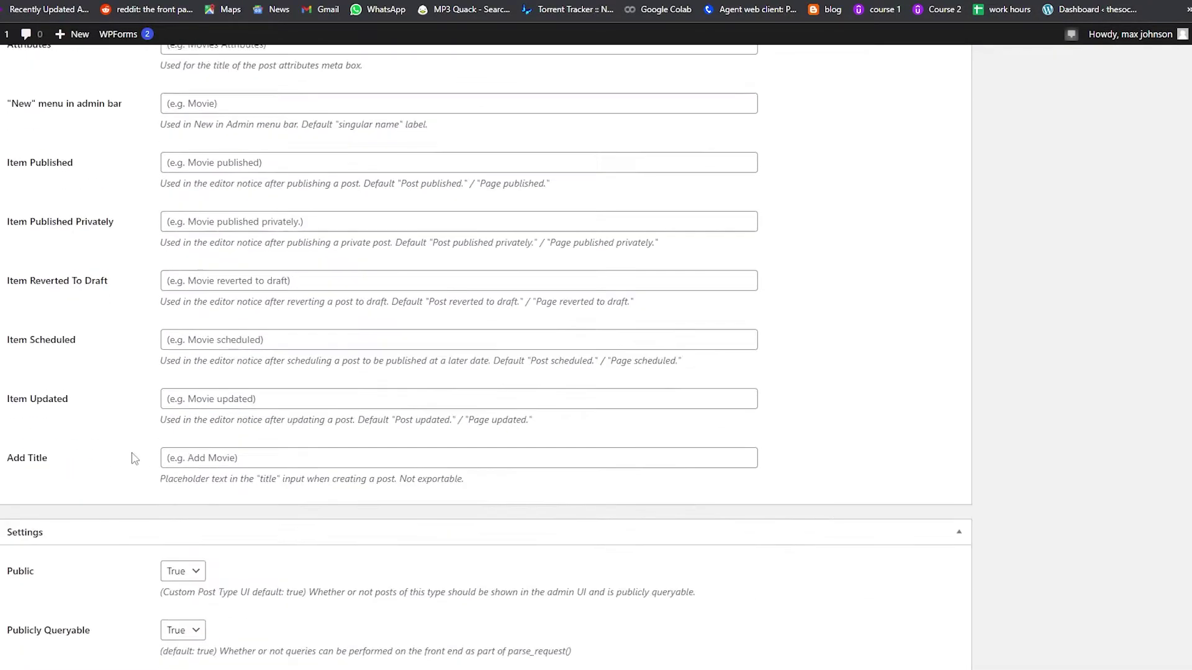
scroll(135, 447, "down", 11)
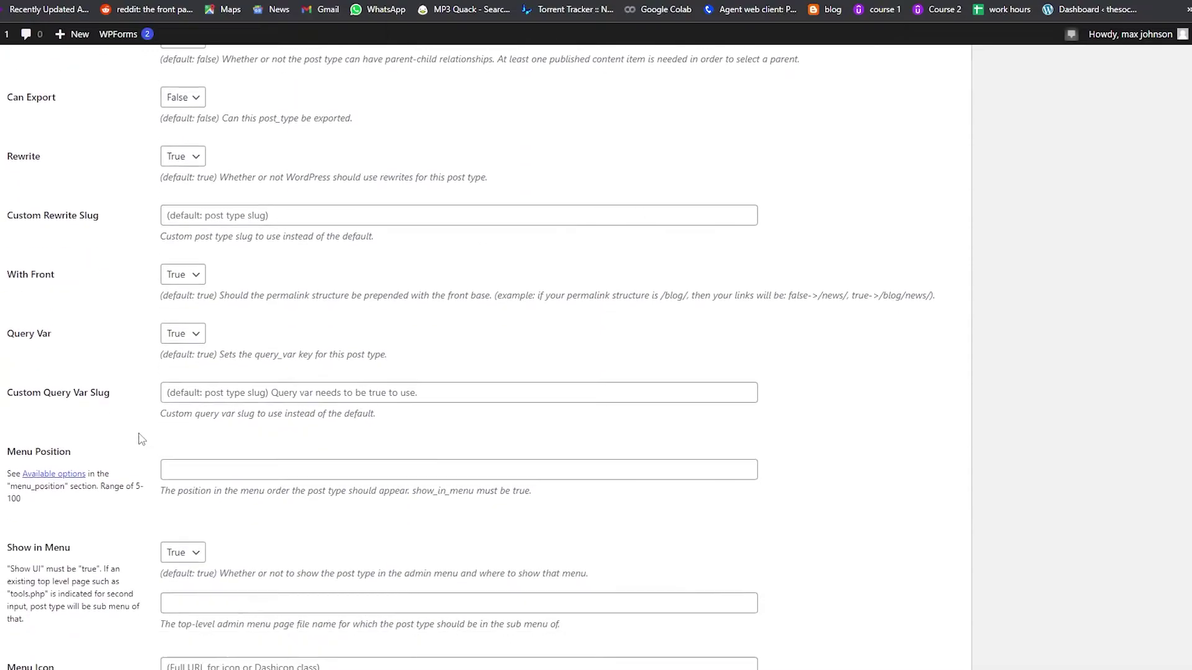
scroll(140, 441, "down", 8)
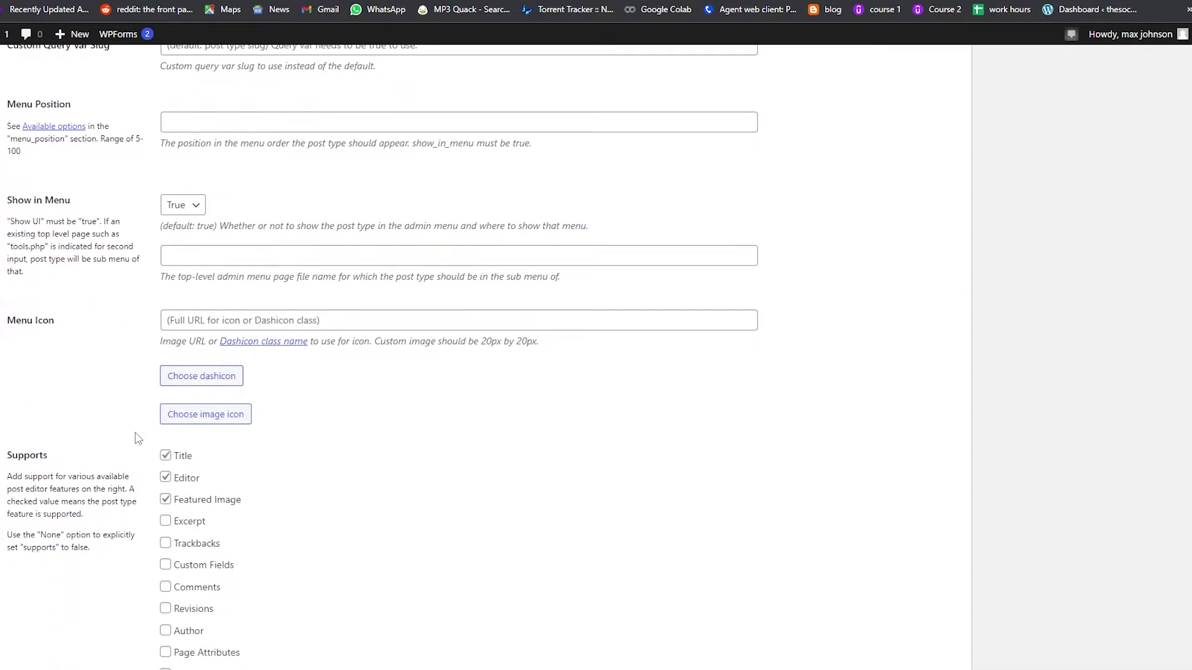
scroll(149, 447, "up", 2)
Open the dashicon picker for the post type's menu icon and search it for "coup".
left_click(194, 376)
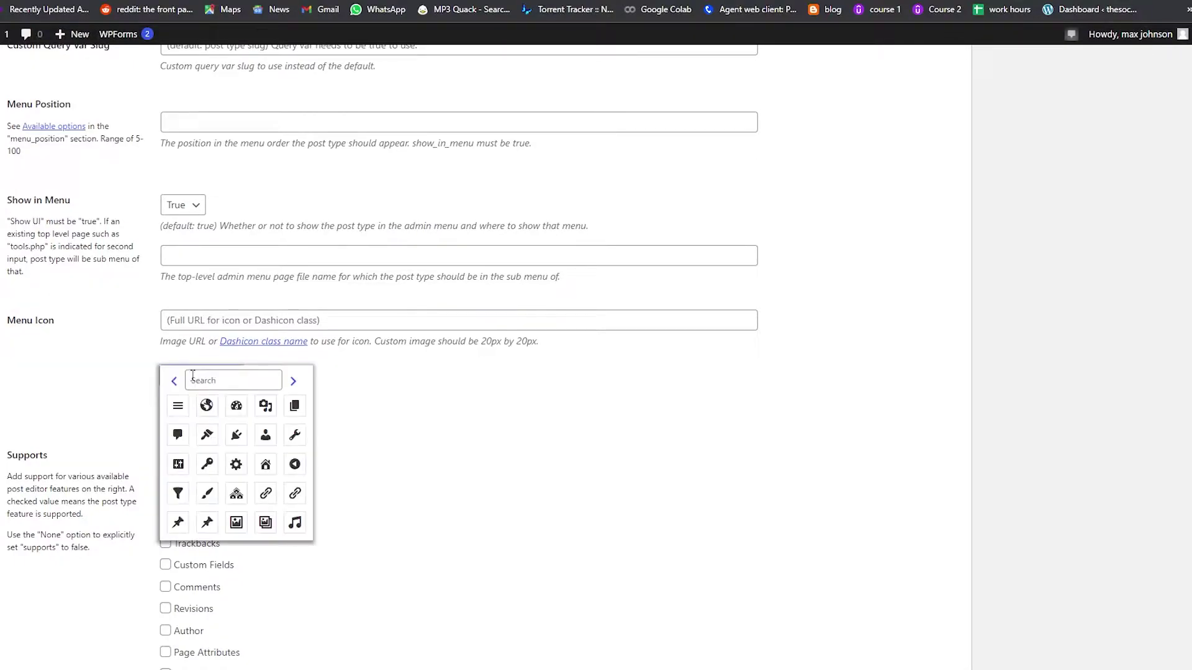
left_click(232, 385)
scroll(234, 388, "down", 1)
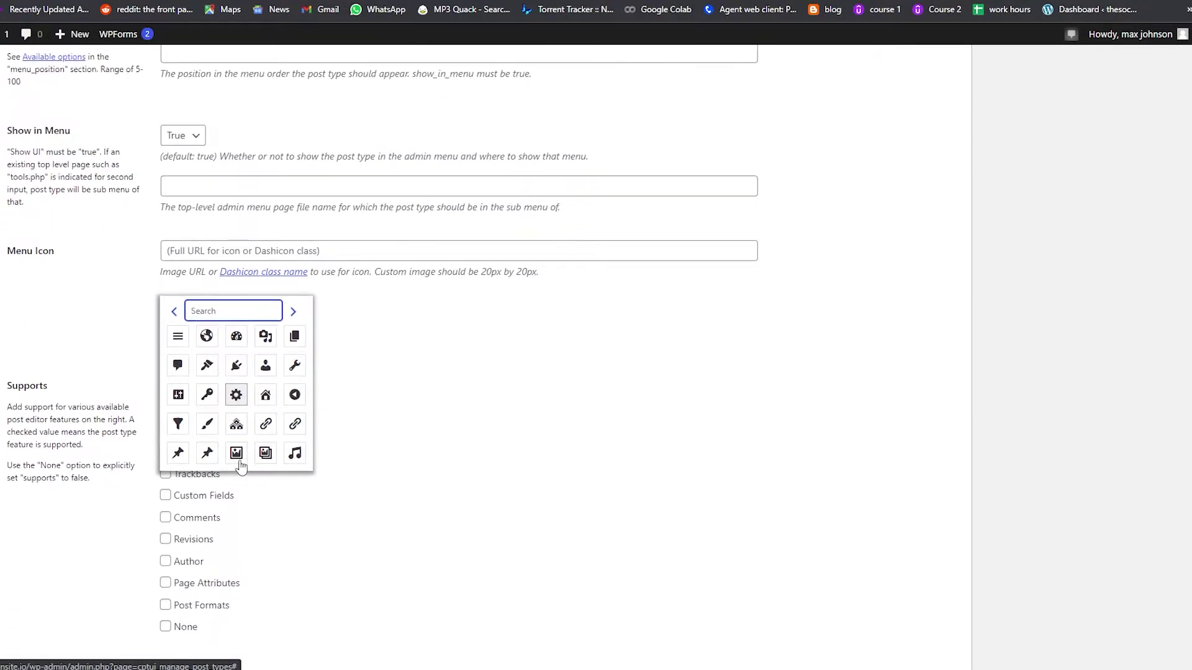
scroll(233, 388, "up", 1)
type("coup")
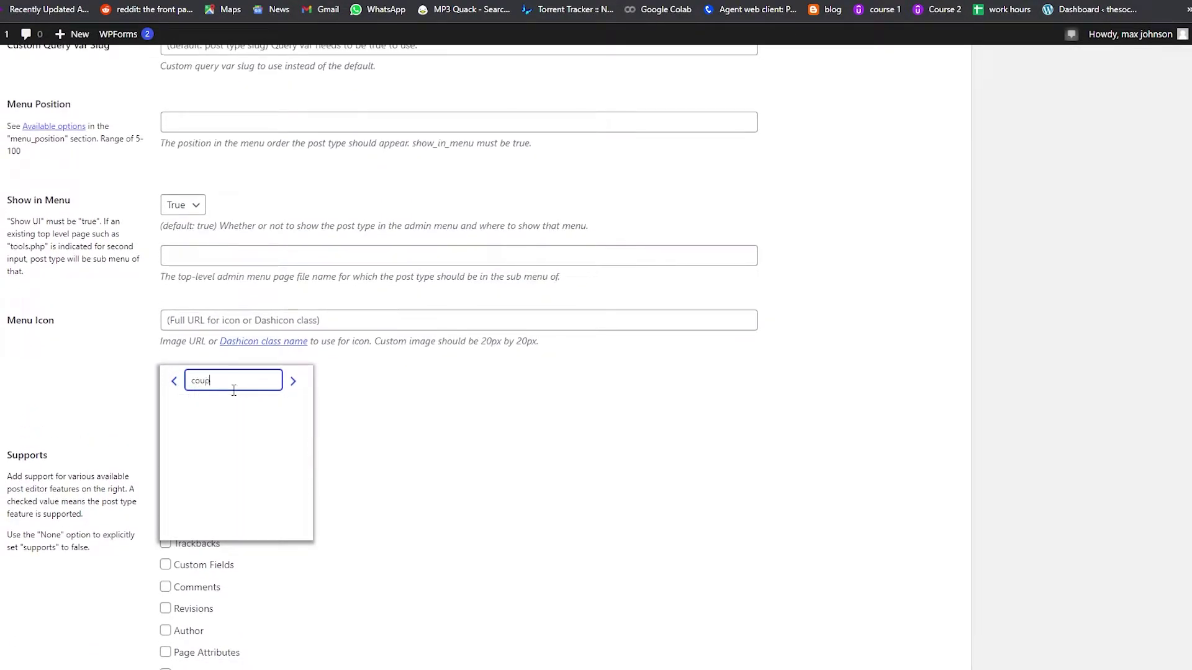
Search the dashicons for "tag" and choose the tag icon (dashicons-tag) as the post type's menu icon.
key("BackSpace")
key("BackSpace")
key("BackSpace")
type("ta")
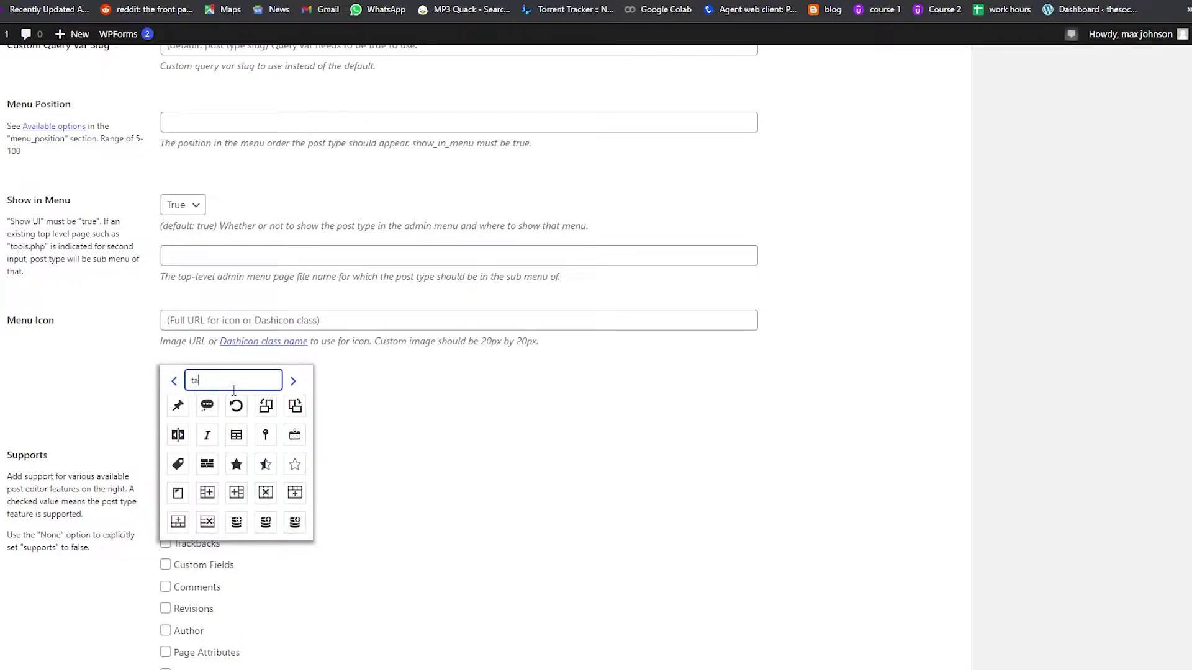
type("g")
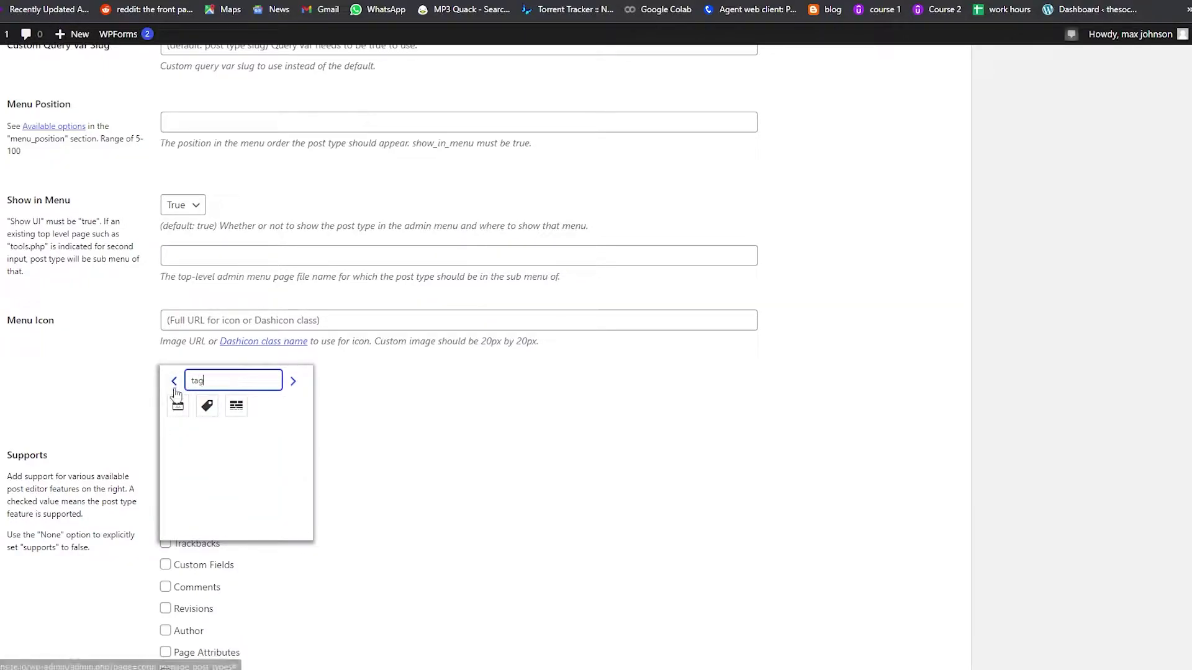
left_click(208, 407)
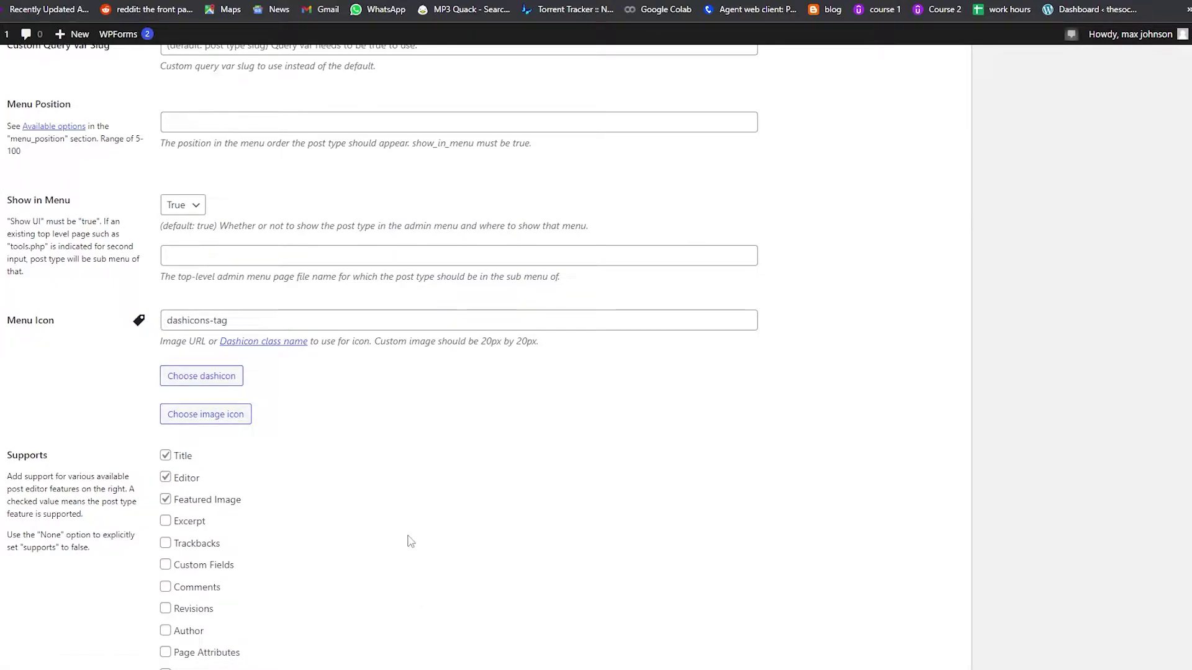
Add the coupons post type with the entered labels and settings.
scroll(435, 357, "up", 20)
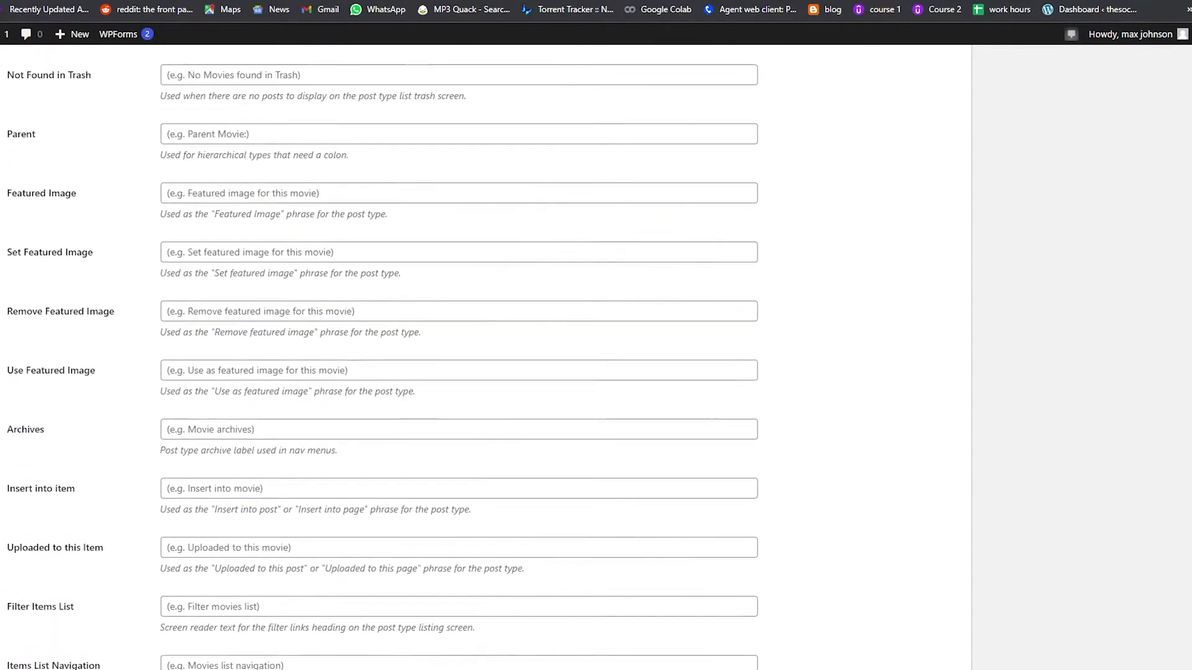
scroll(434, 357, "up", 6)
scroll(62, 552, "up", 7)
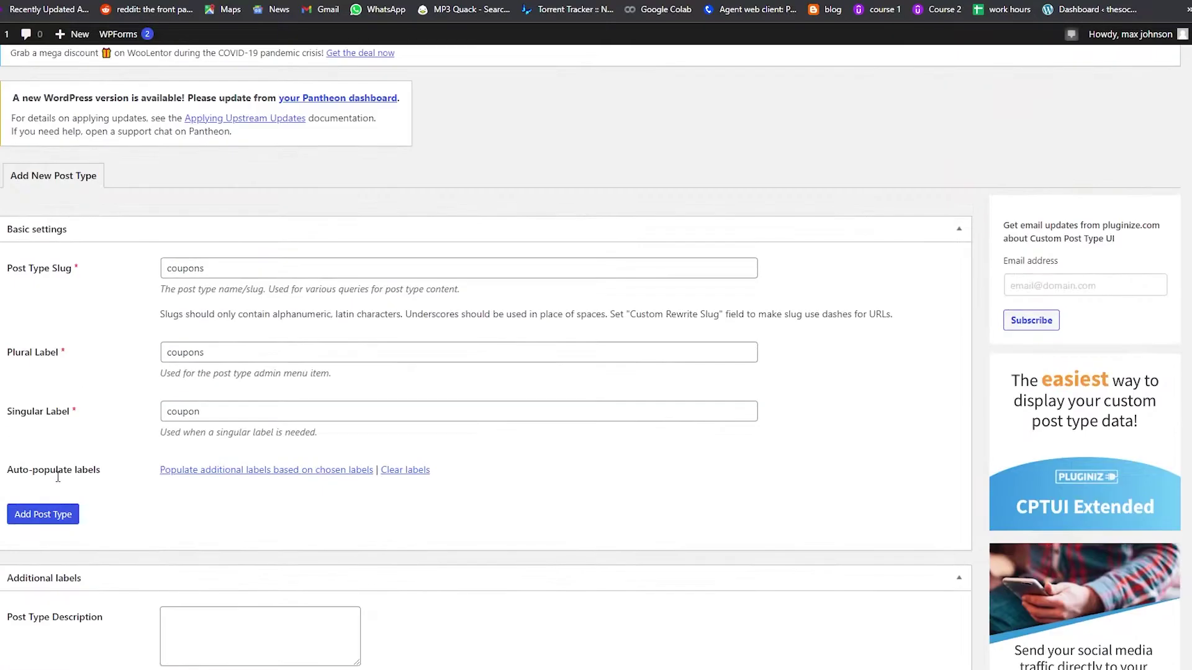
left_click(64, 523)
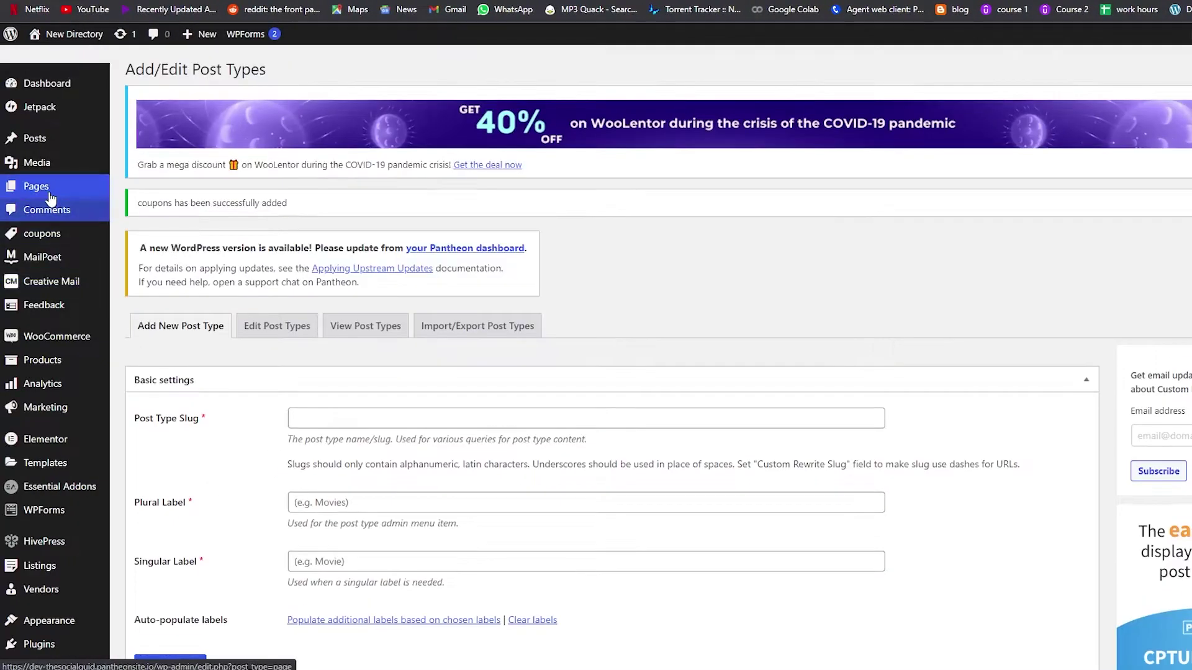
Open a new coupon in the editor to view its title, block and permalink areas, and leave without saving.
mouse_move(52, 239)
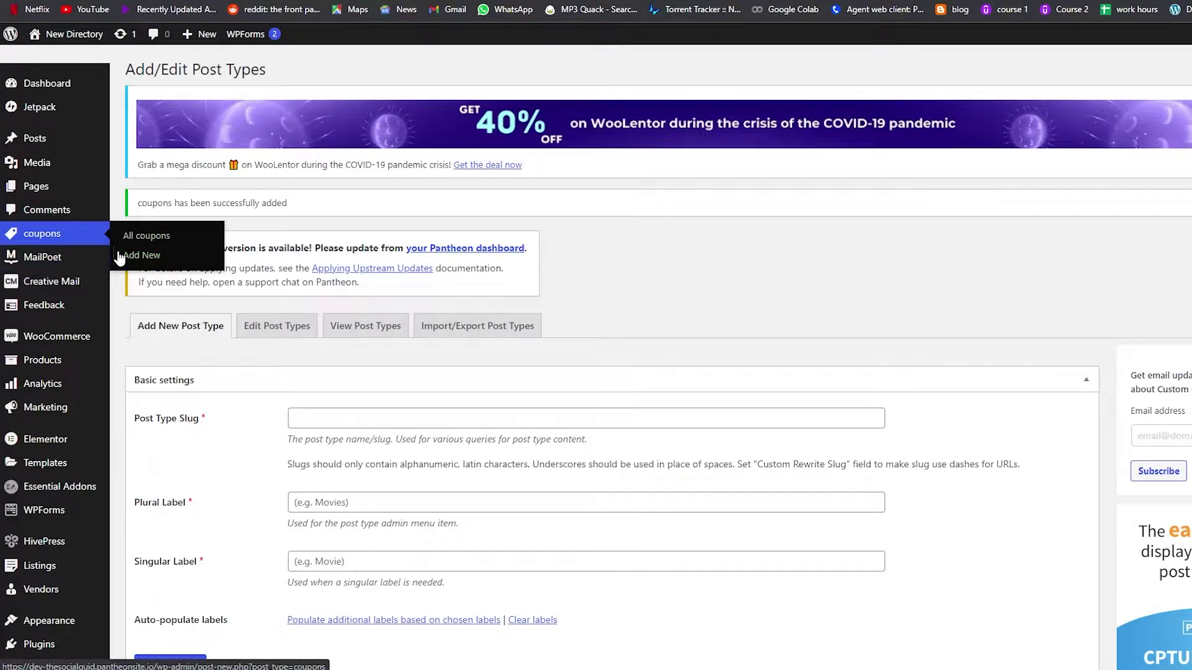
left_click(156, 262)
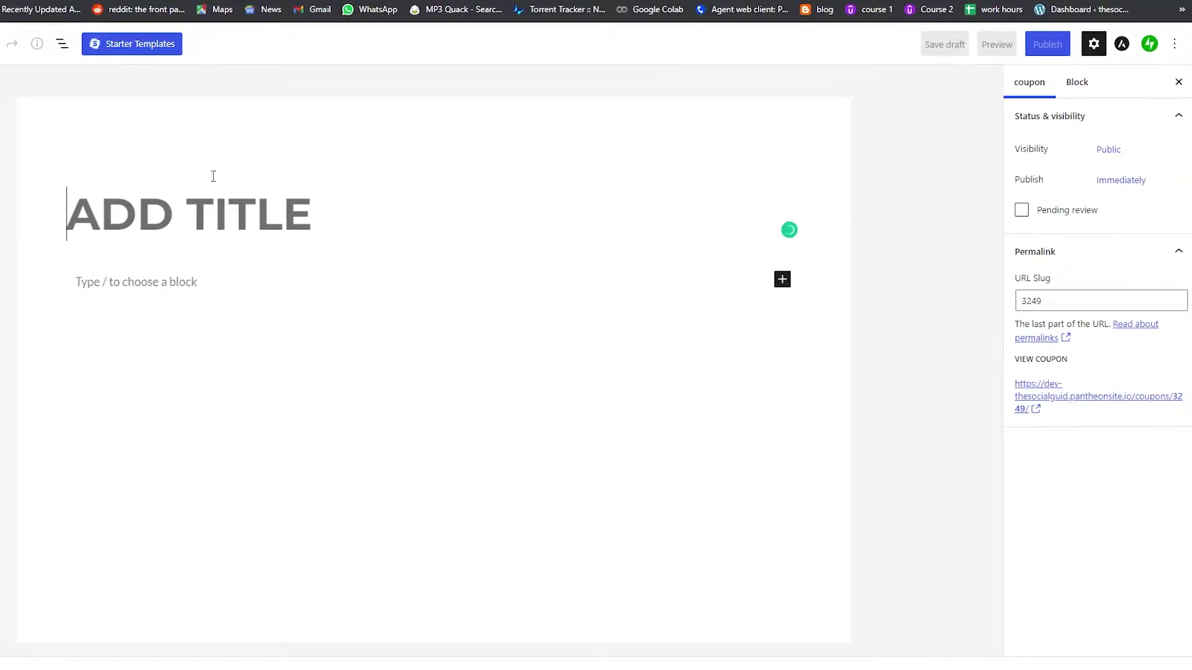
left_click(125, 280)
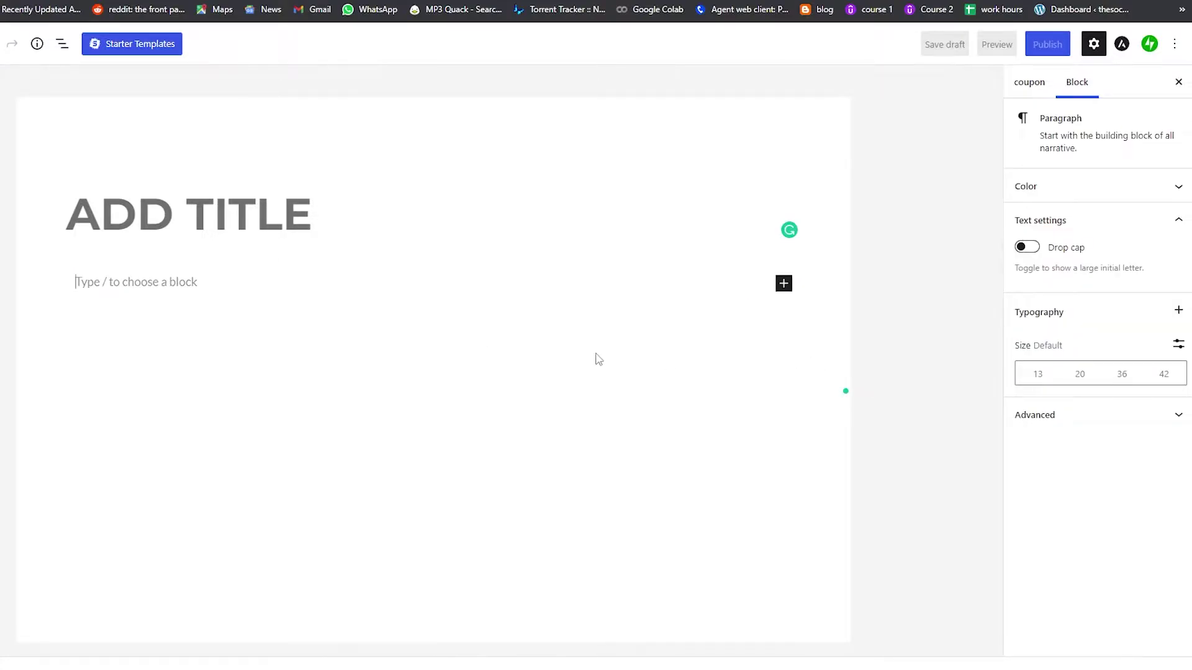
left_click(2, 44)
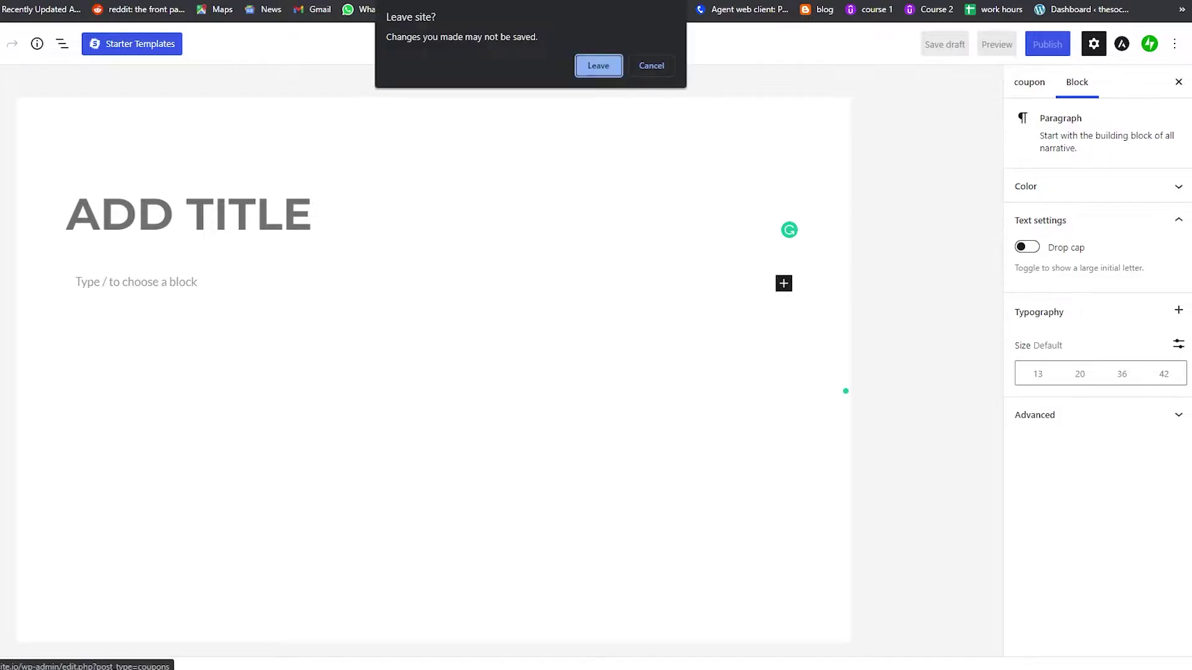
left_click(593, 72)
left_click(313, 311)
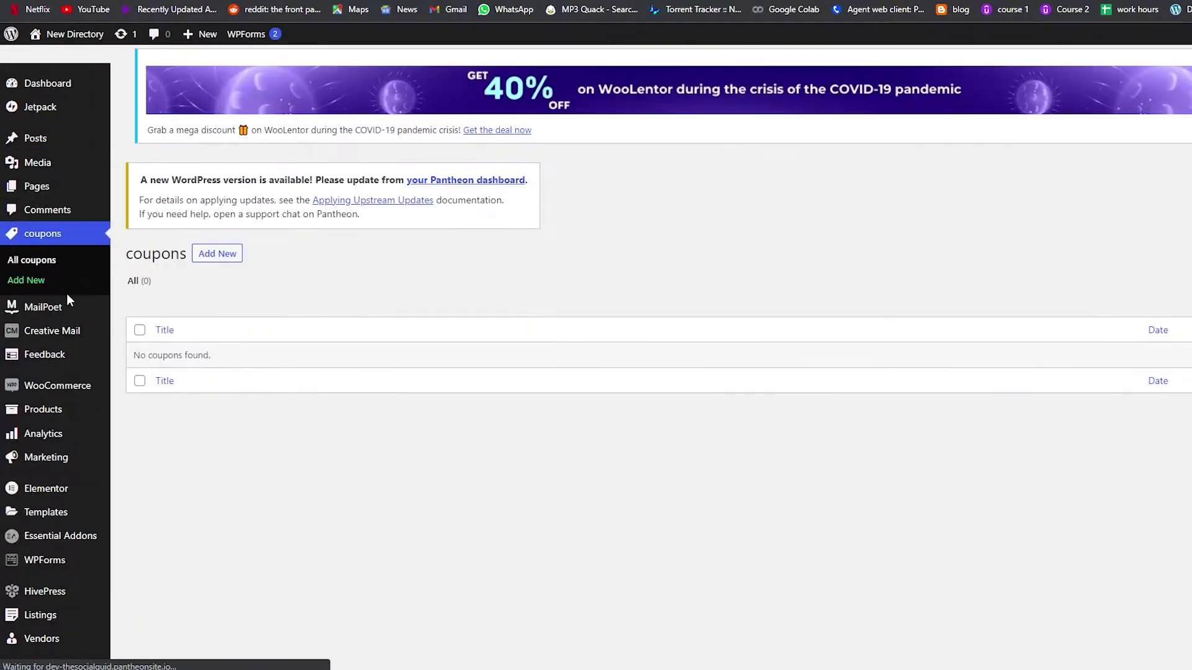
Start a new custom field group and title it coupons.
scroll(37, 291, "down", 5)
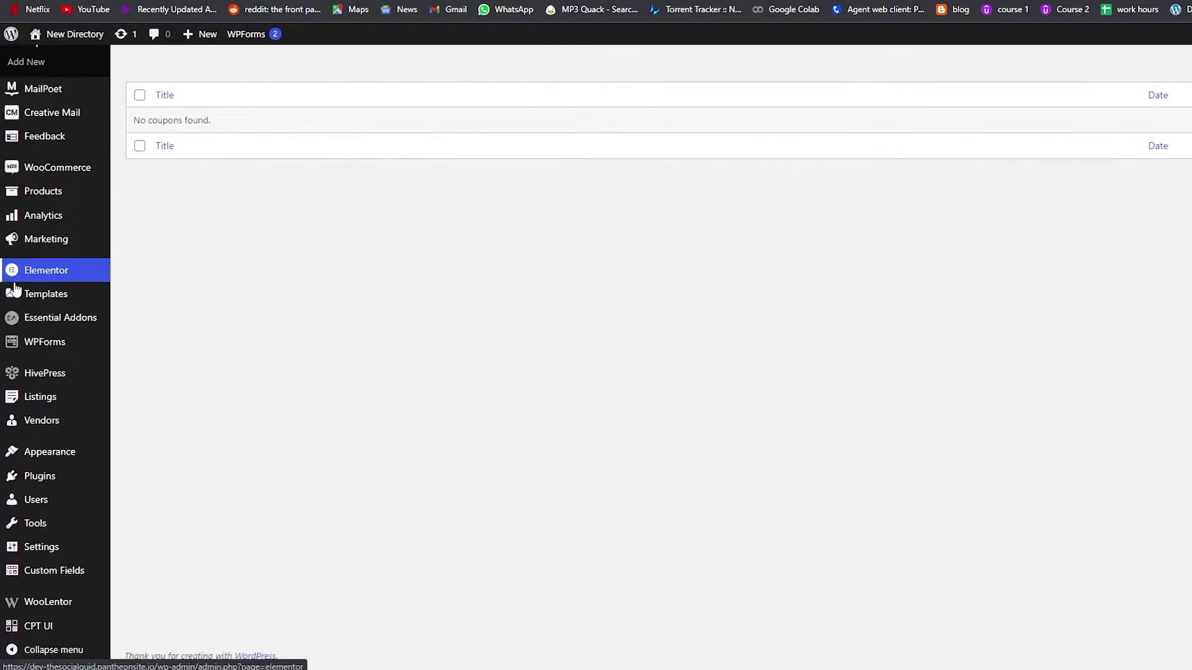
mouse_move(57, 499)
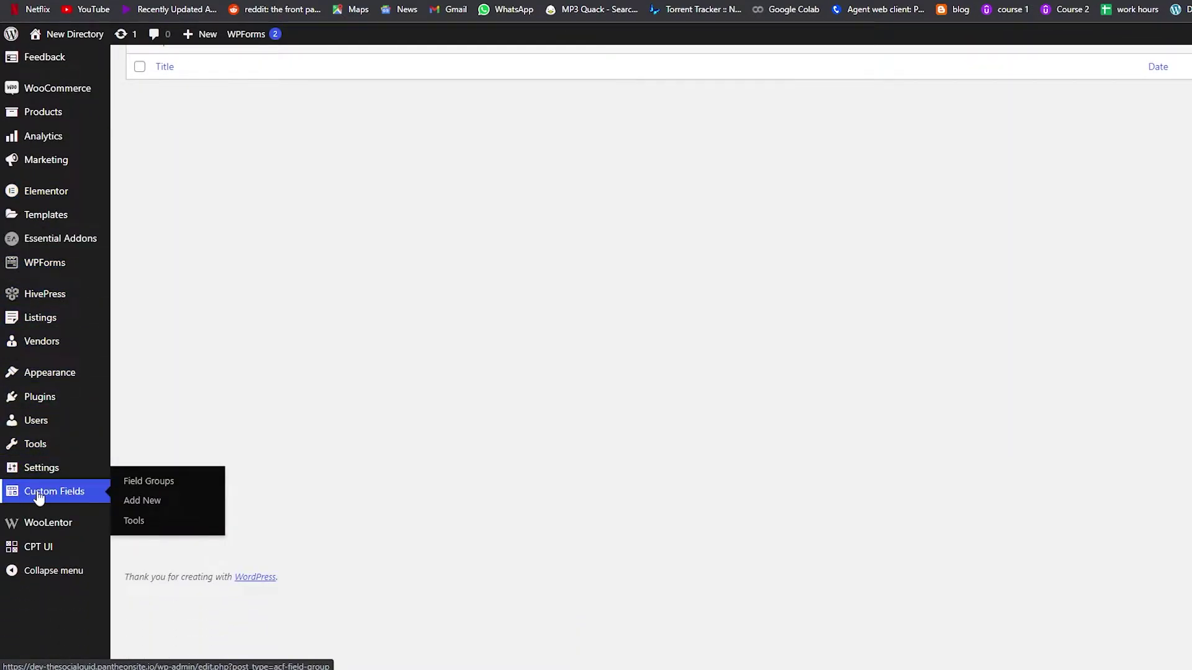
left_click(160, 508)
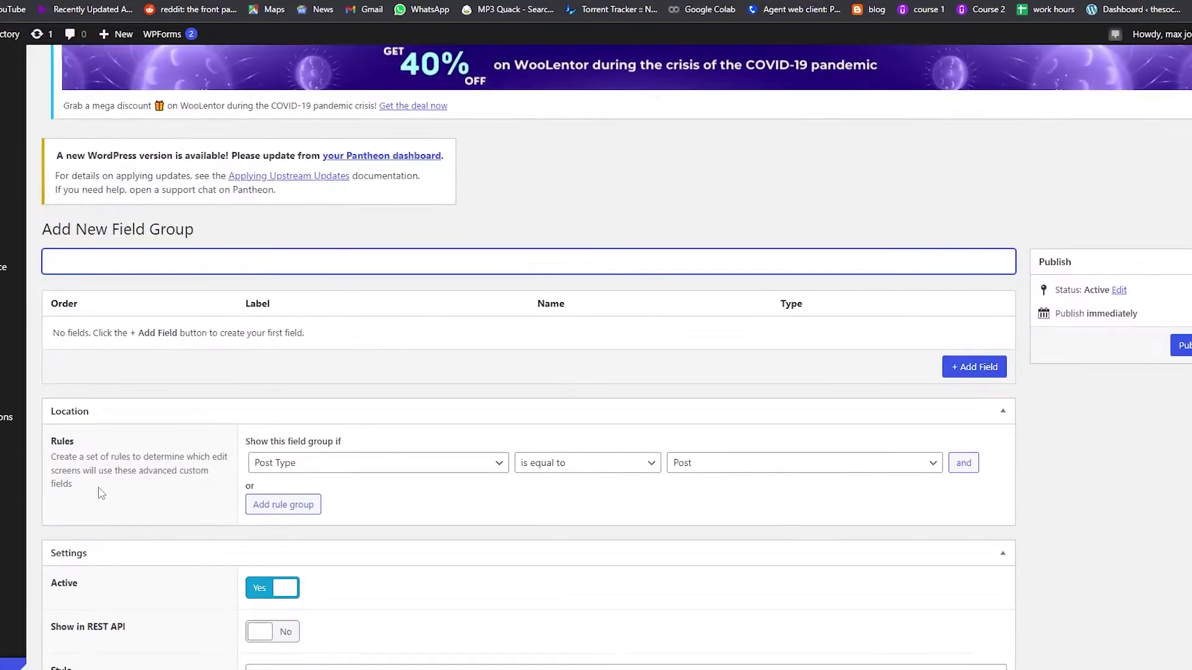
scroll(137, 383, "up", 3)
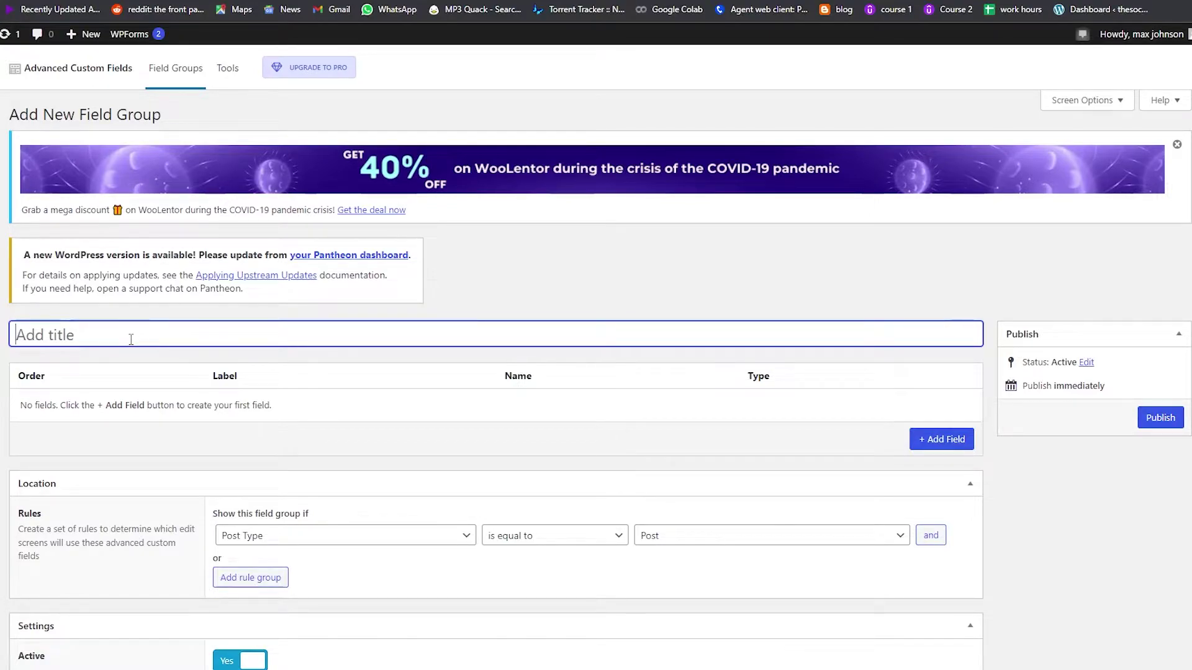
type("coupons")
left_click(186, 450)
scroll(290, 413, "down", 1)
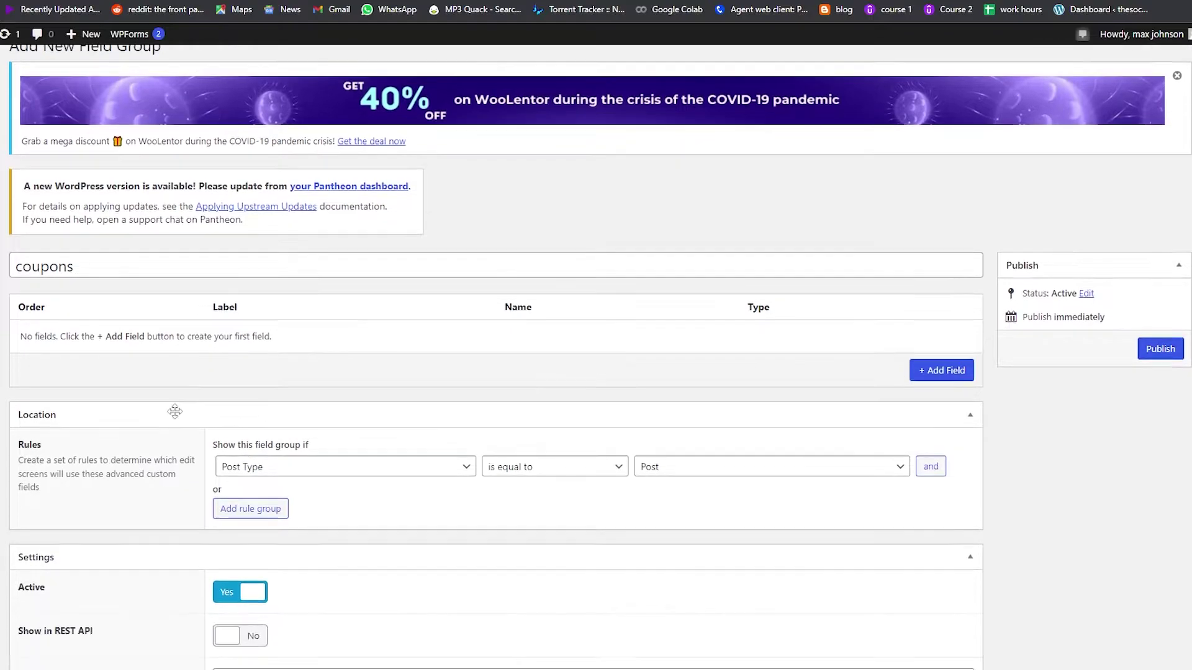
scroll(189, 400, "up", 1)
scroll(787, 415, "down", 1)
Add a first field to the coupons group with the label "brand name" and the name brand_name.
left_click(943, 370)
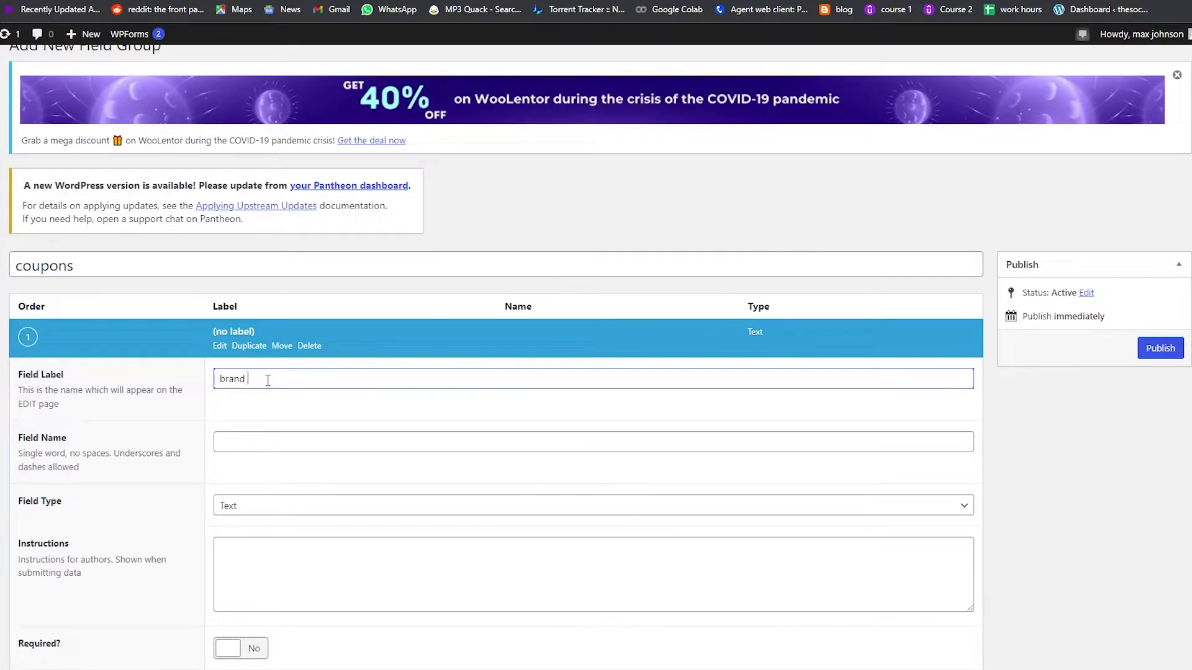
scroll(275, 424, "down", 1)
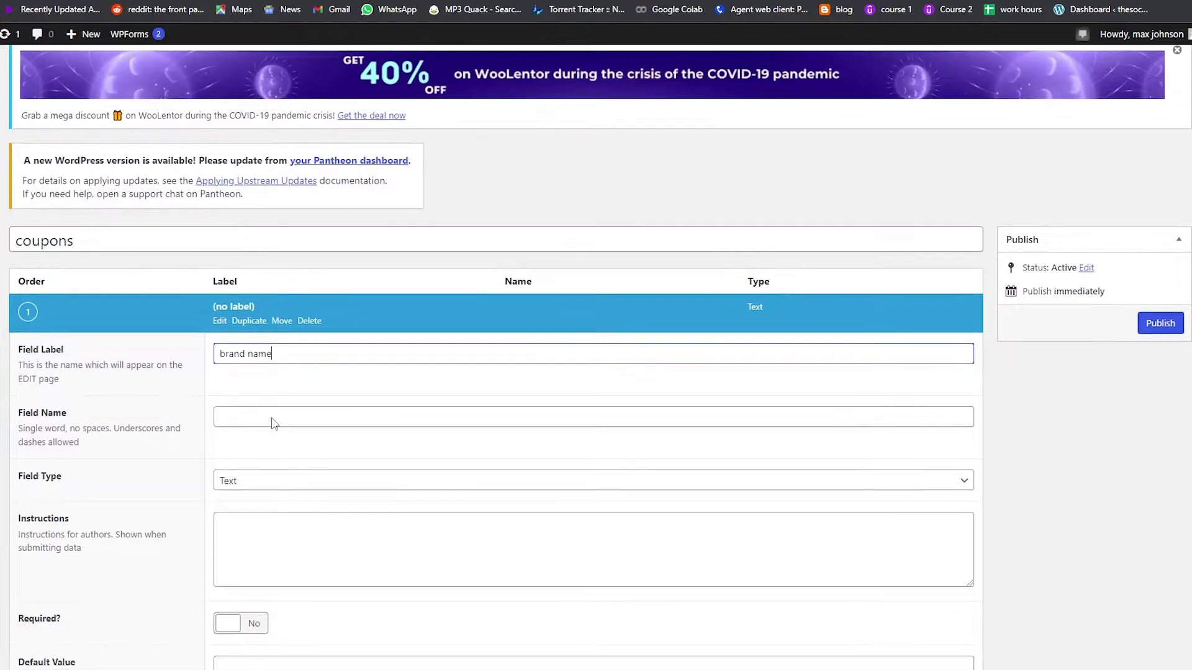
left_click(261, 373)
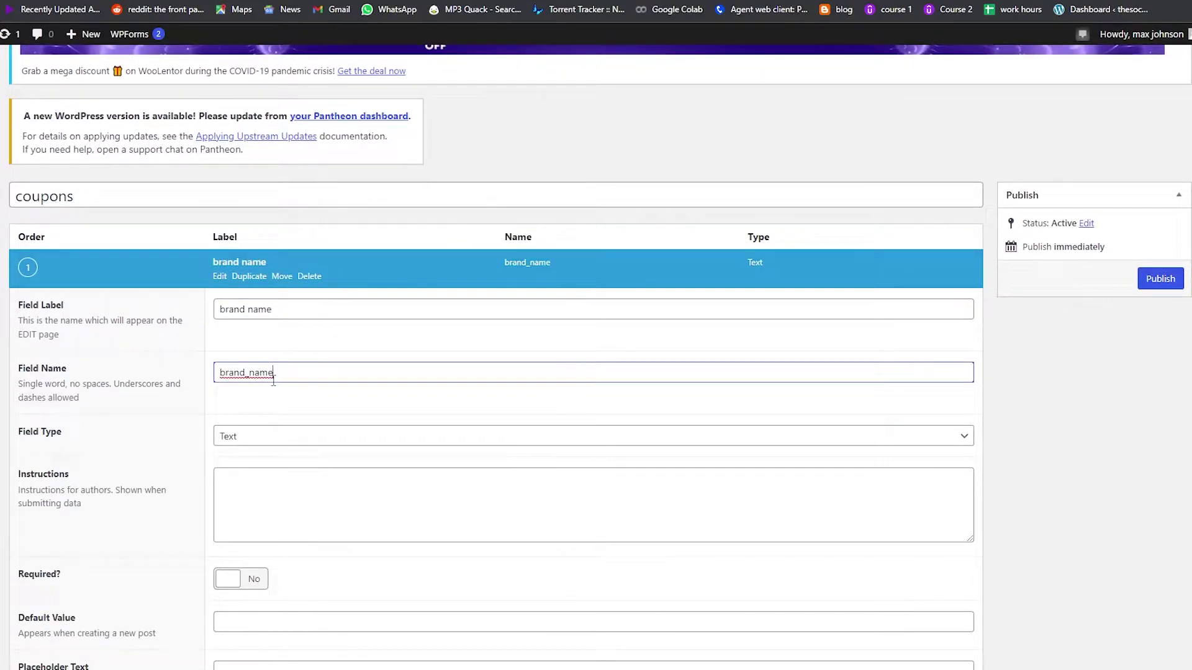
left_click(277, 391)
scroll(171, 376, "down", 1)
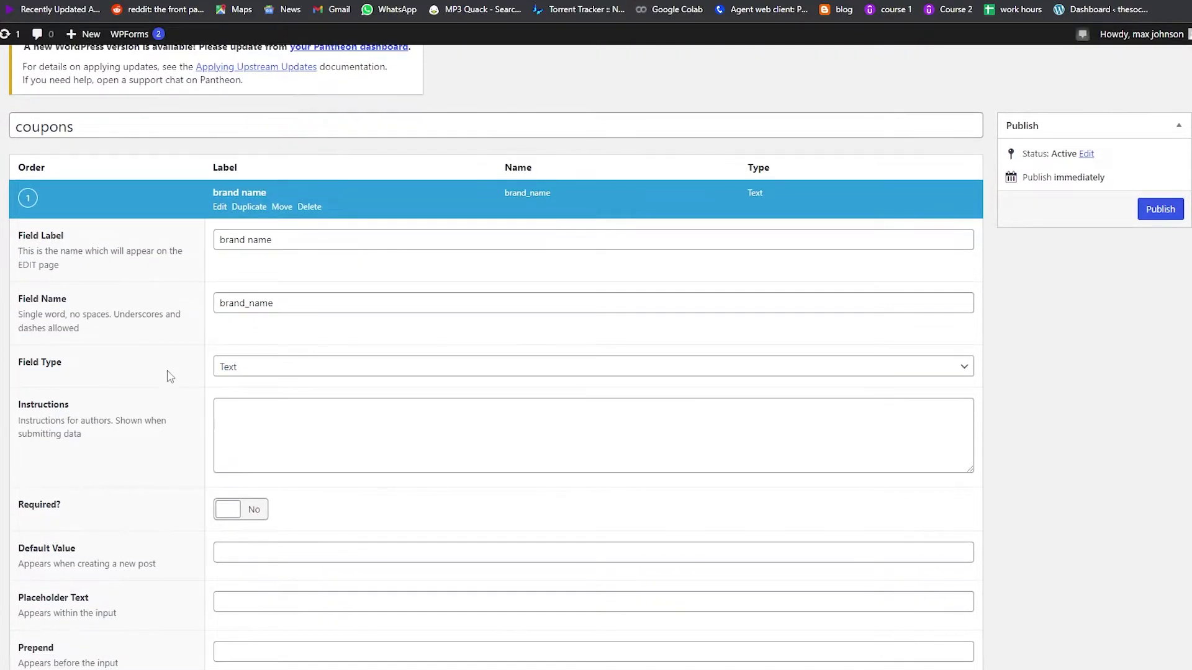
Review the available field types for the brand name field, choose Text and make the field required.
left_click(283, 372)
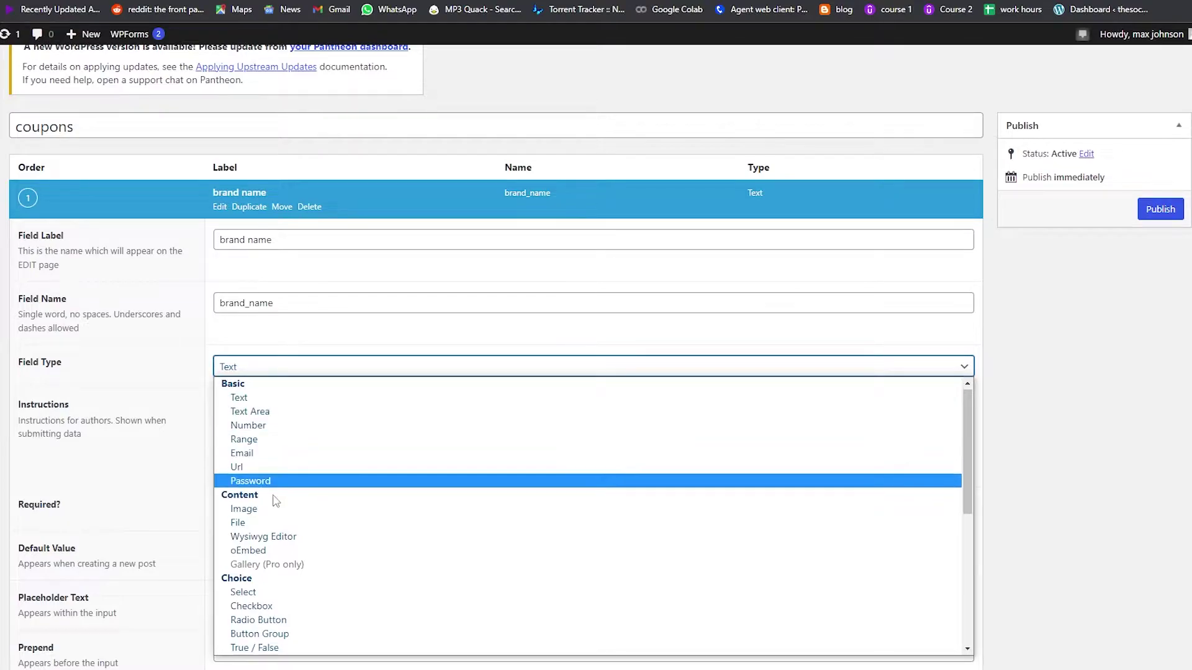
scroll(258, 552, "down", 2)
scroll(280, 423, "up", 2)
scroll(298, 562, "down", 5)
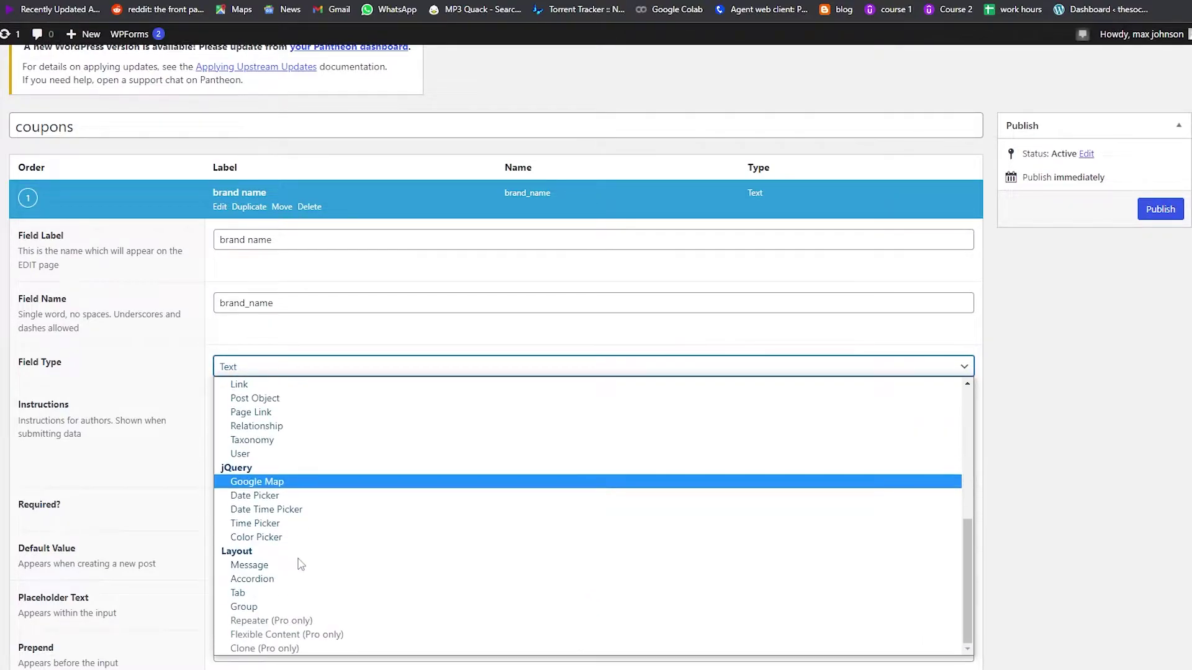
scroll(304, 572, "up", 5)
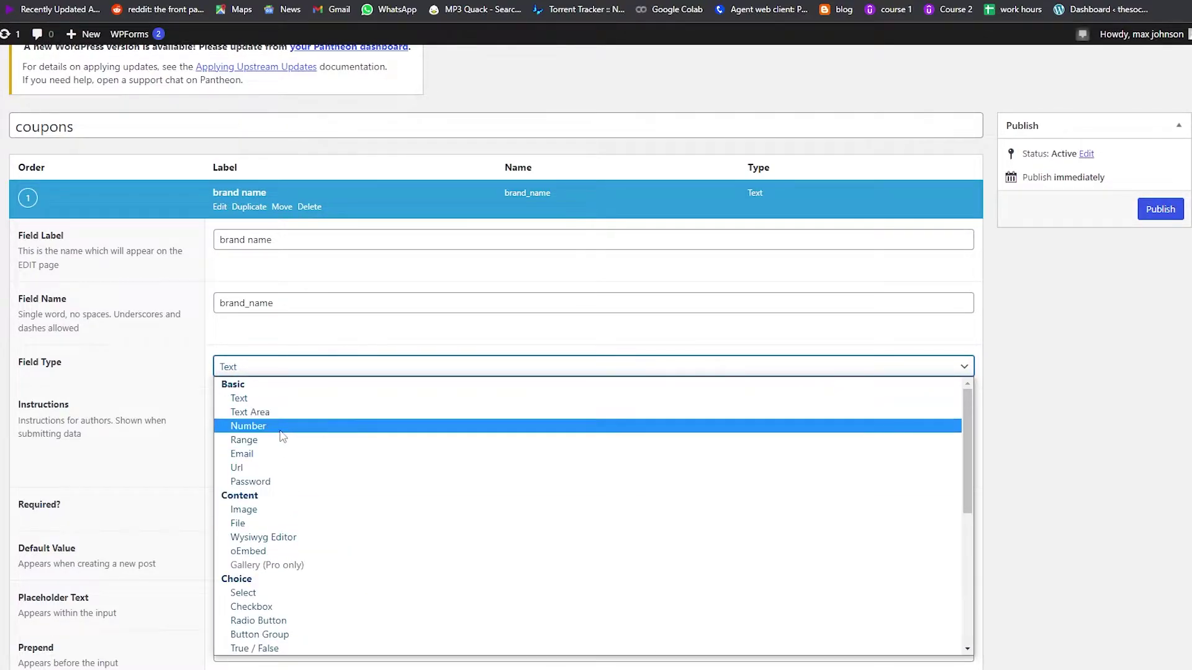
left_click(263, 398)
scroll(258, 393, "down", 1)
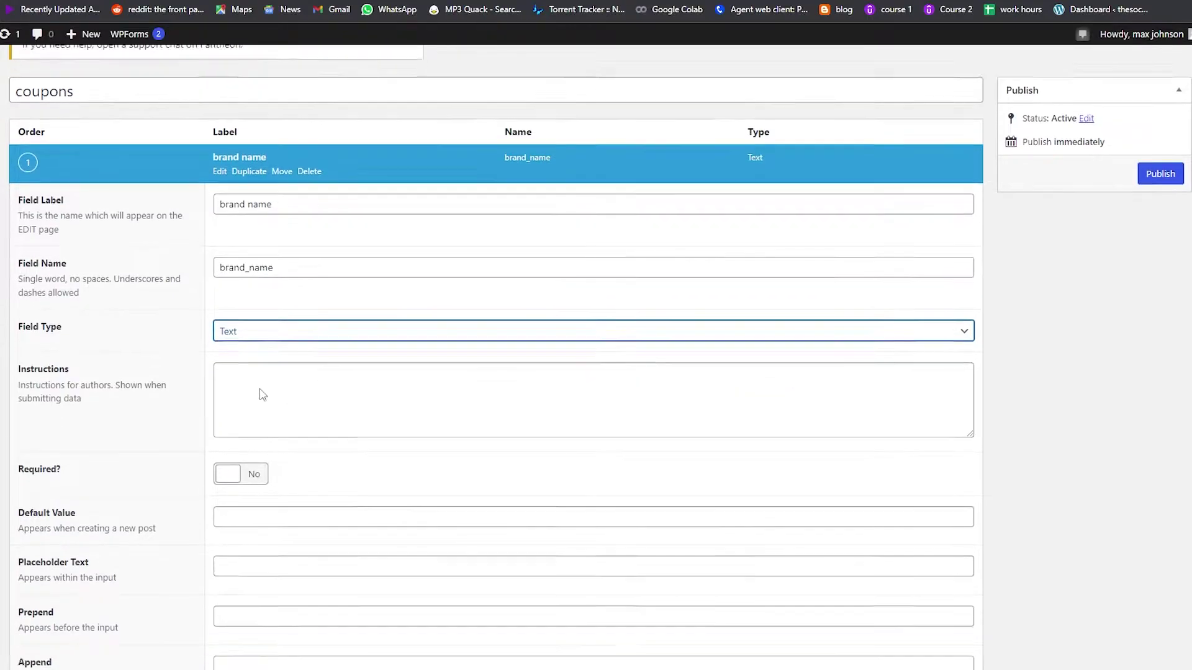
left_click(232, 444)
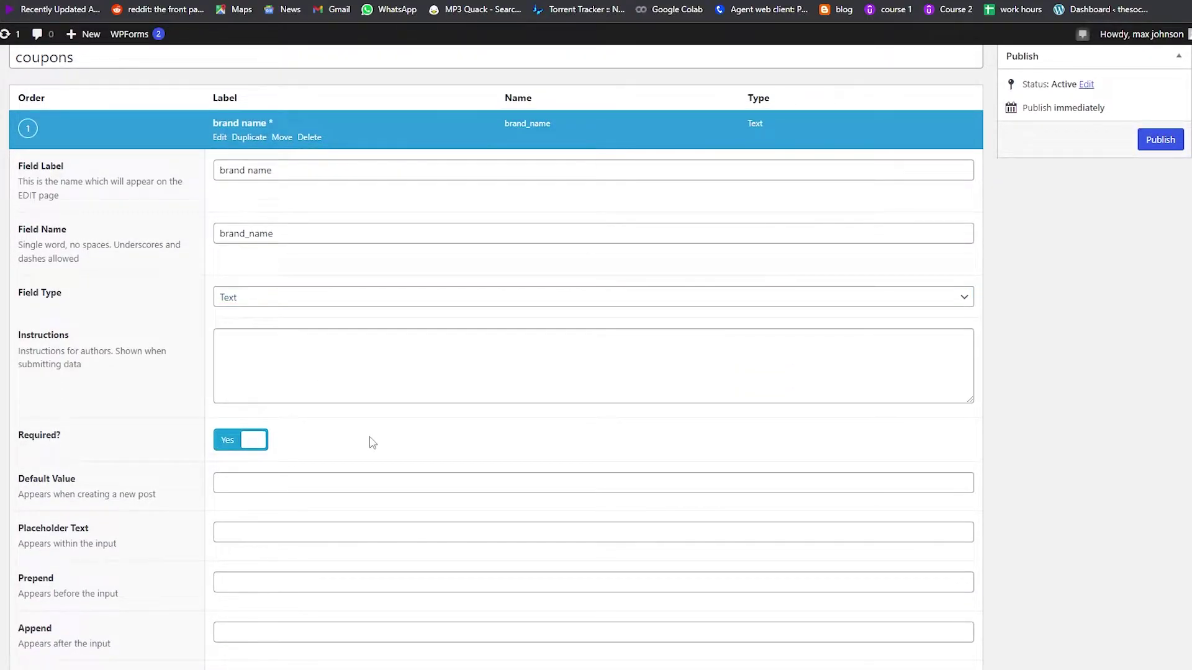
Add a second field to the coupons group with "image" as both its label and name.
scroll(370, 442, "down", 5)
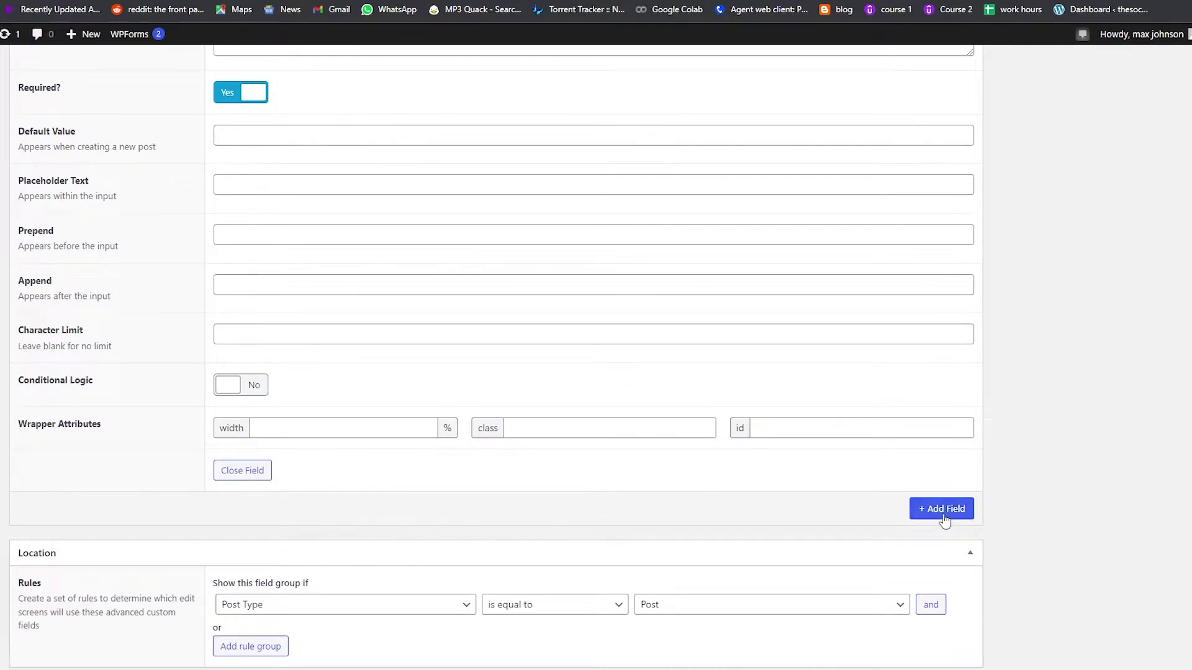
left_click(941, 510)
scroll(460, 494, "down", 1)
scroll(319, 487, "up", 2)
scroll(322, 482, "down", 3)
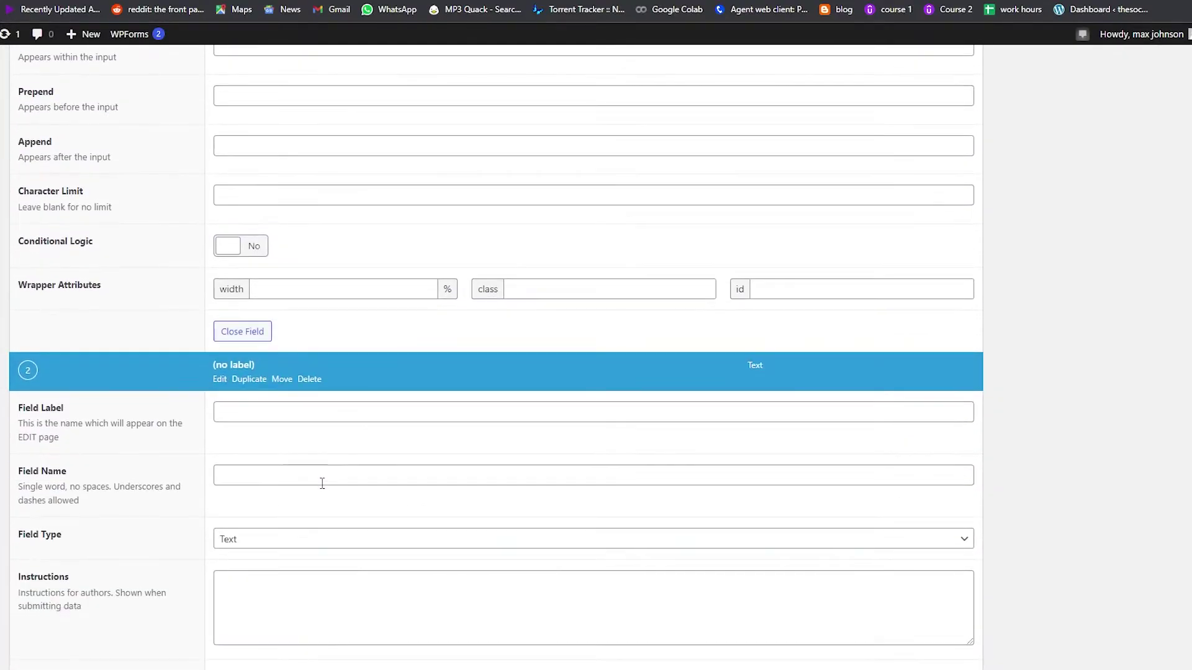
scroll(319, 487, "up", 5)
scroll(199, 408, "up", 1)
scroll(338, 463, "down", 6)
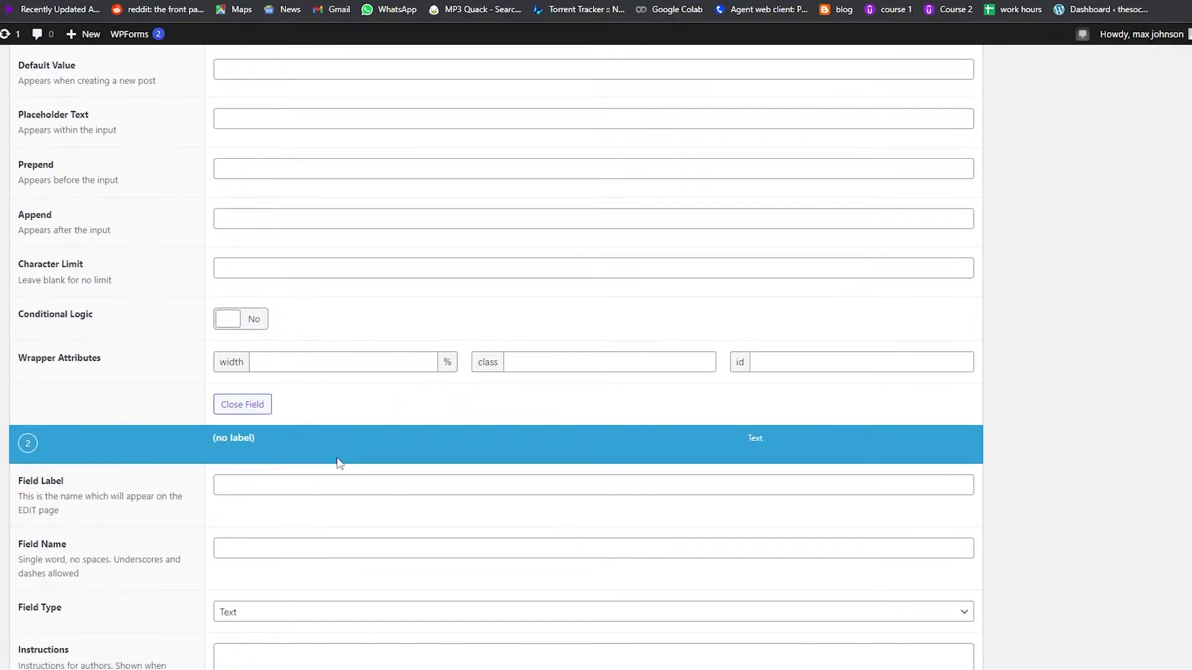
left_click(373, 479)
scroll(248, 282, "down", 3)
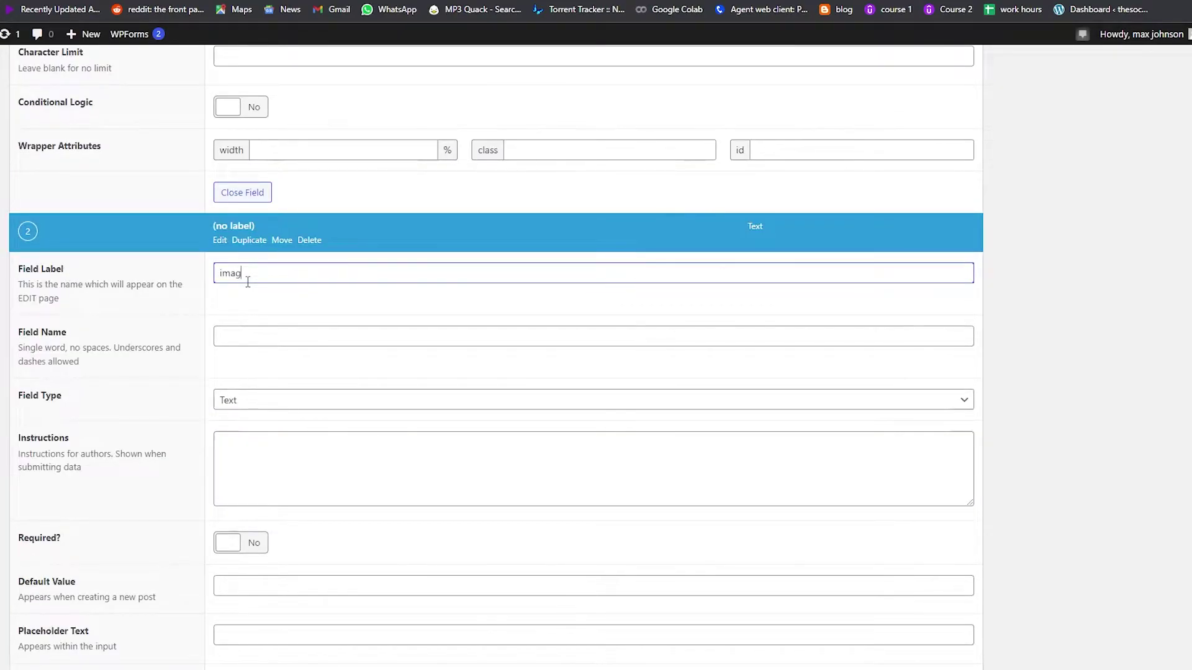
left_click(256, 337)
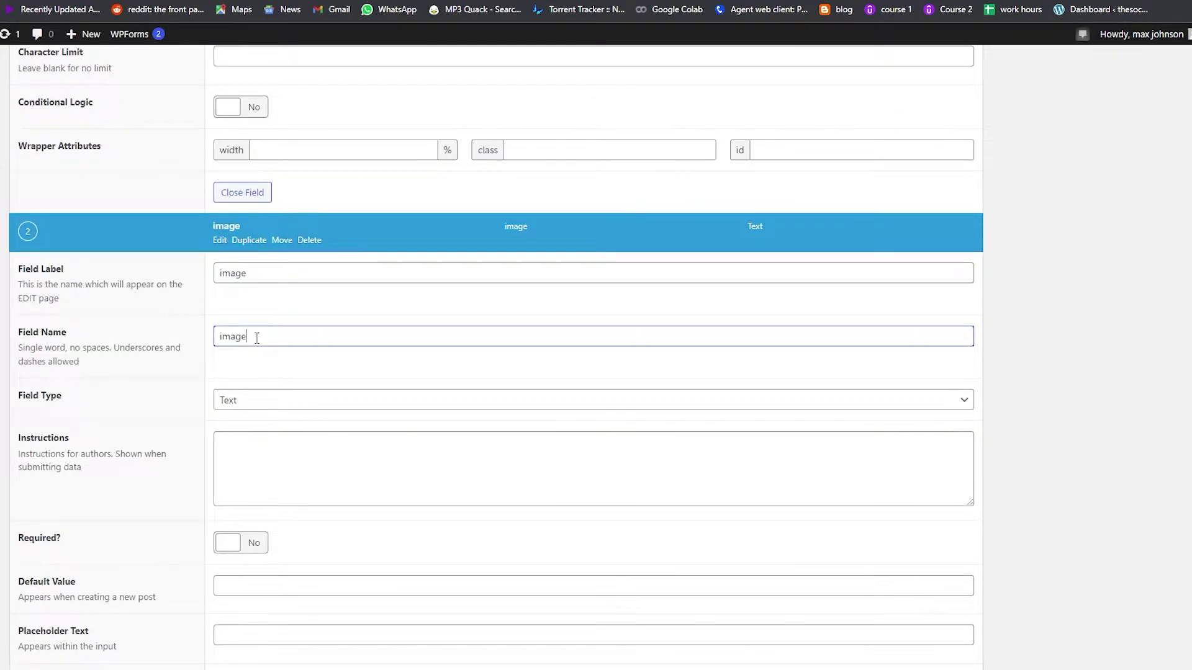
Set the image field's type to Image and make the field required.
left_click(263, 402)
left_click(266, 242)
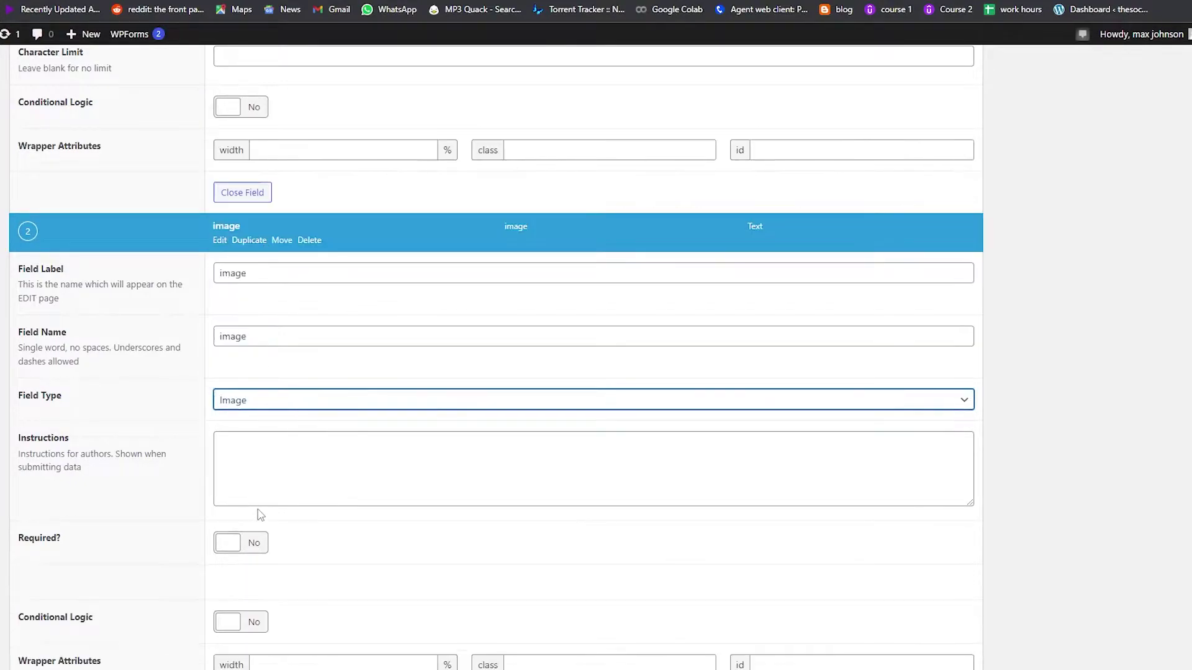
scroll(242, 502, "down", 2)
left_click(235, 405)
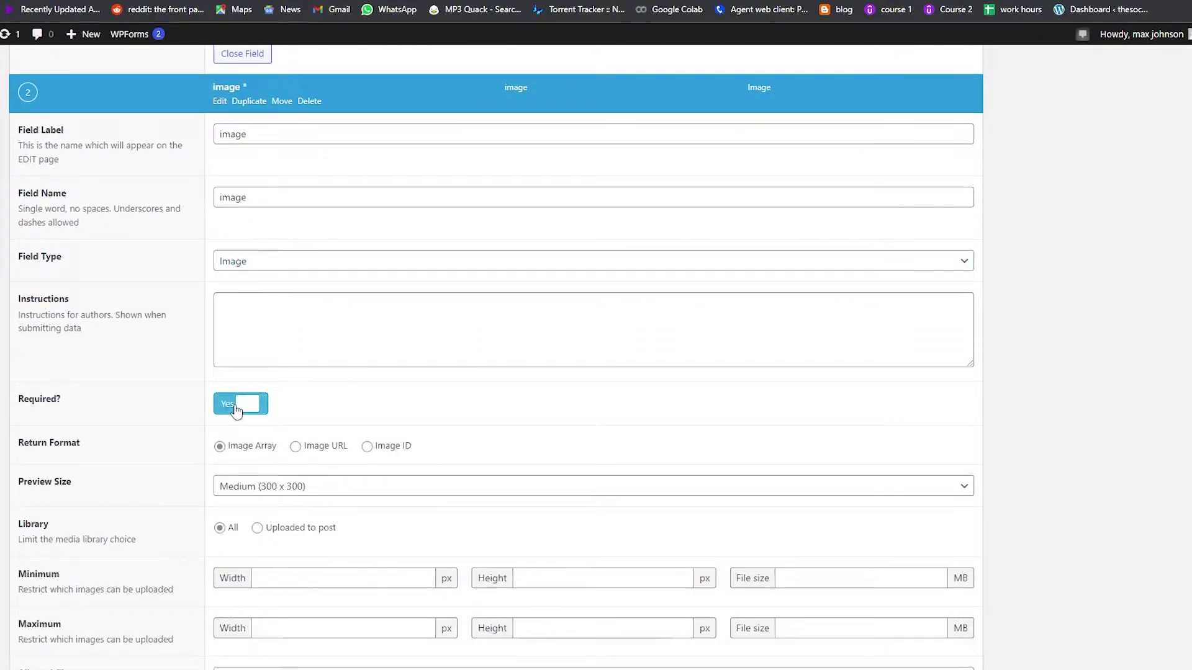
Choose Medium (300 x 300) as the image field's preview size.
scroll(223, 372, "down", 2)
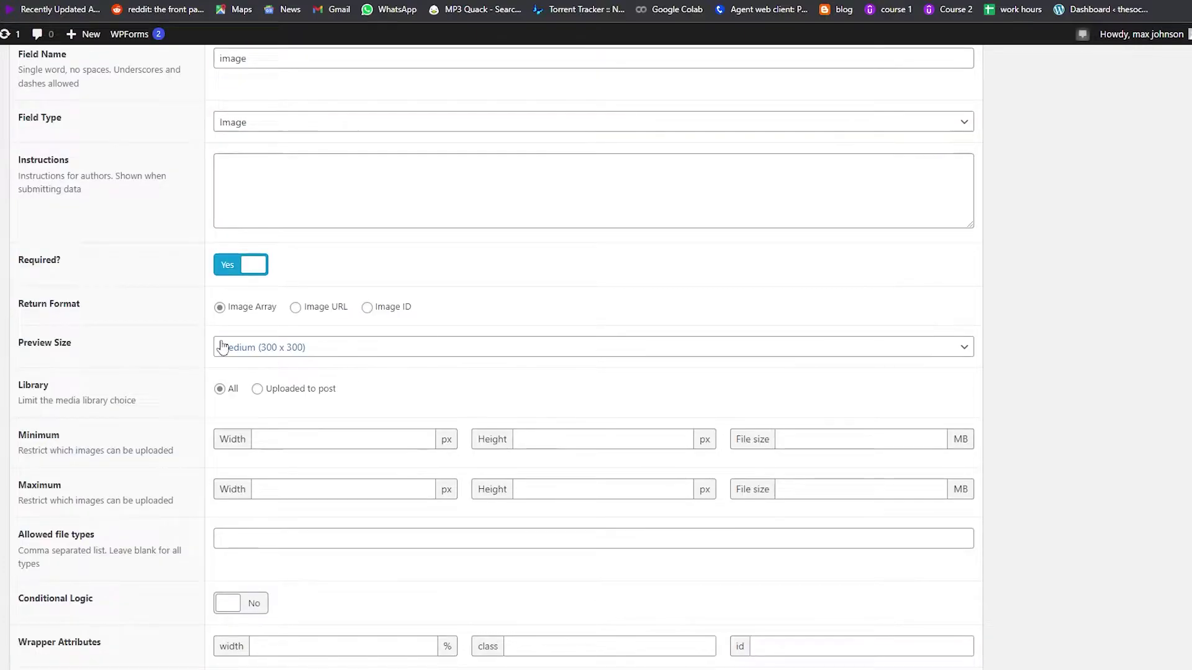
left_click(250, 355)
left_click(320, 352)
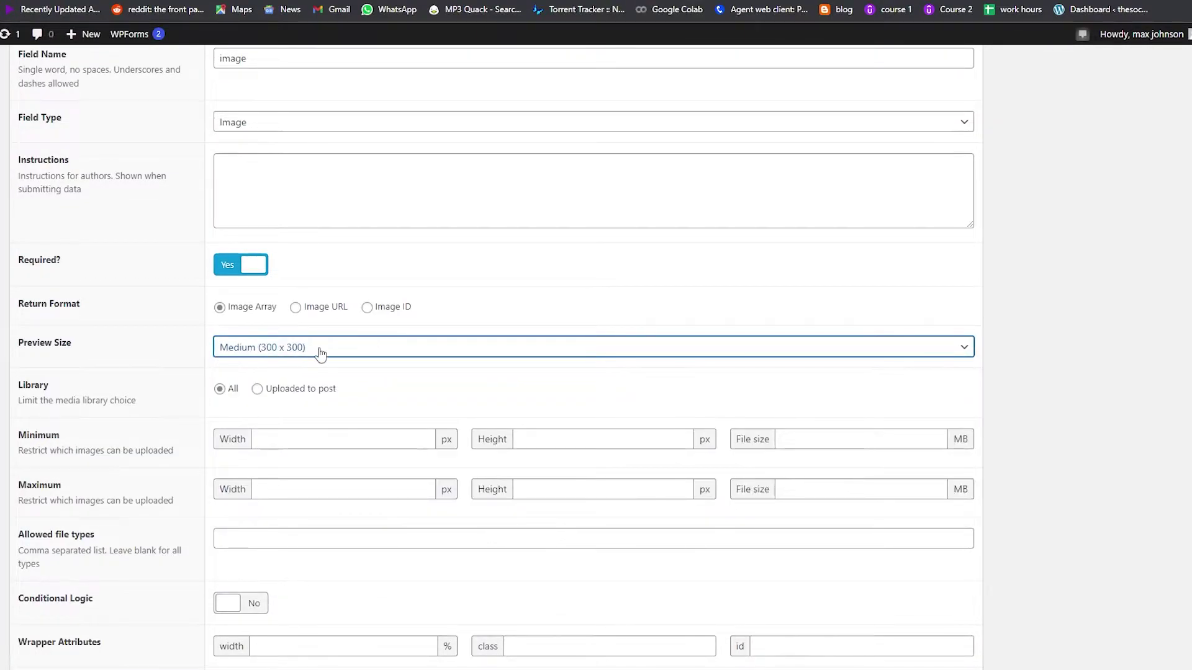
left_click(349, 348)
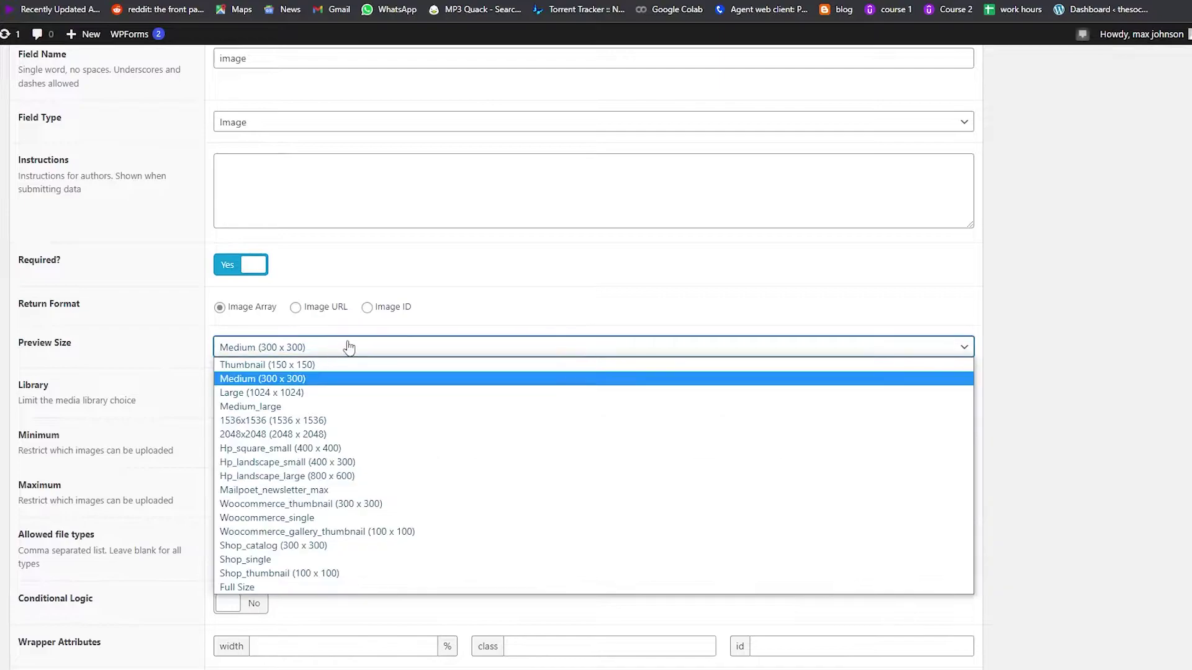
left_click(262, 380)
Examine the image field's remaining options, the field group's location rules and its general settings.
scroll(620, 347, "down", 3)
scroll(1014, 620, "up", 1)
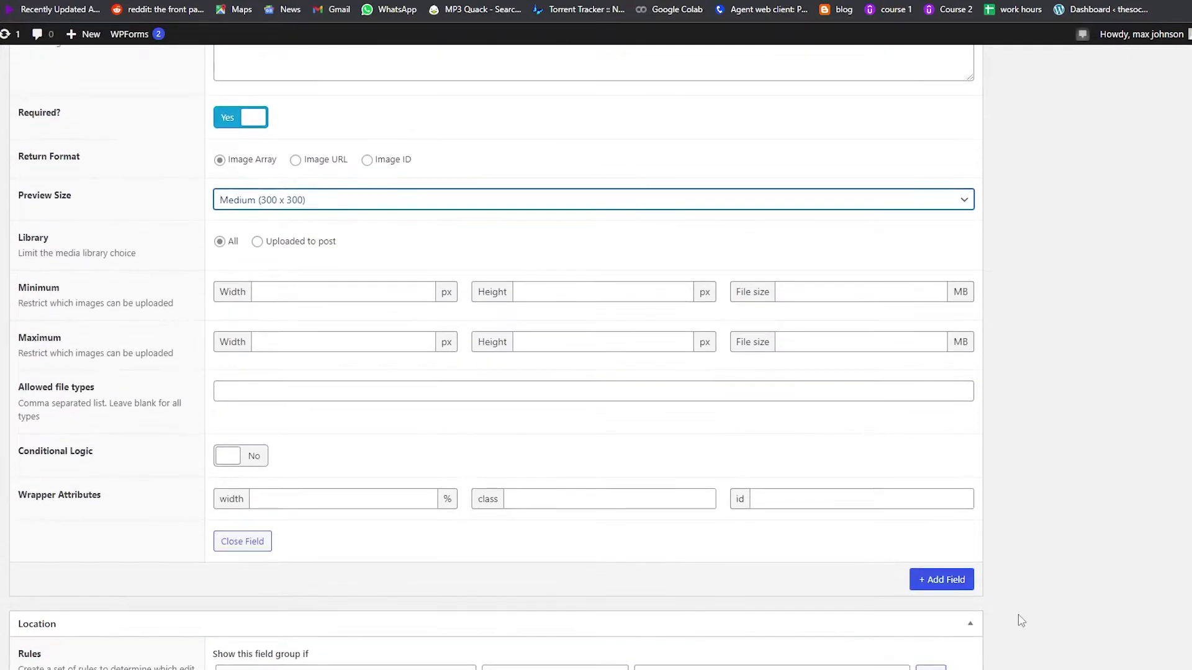
scroll(944, 596, "down", 4)
scroll(944, 594, "up", 15)
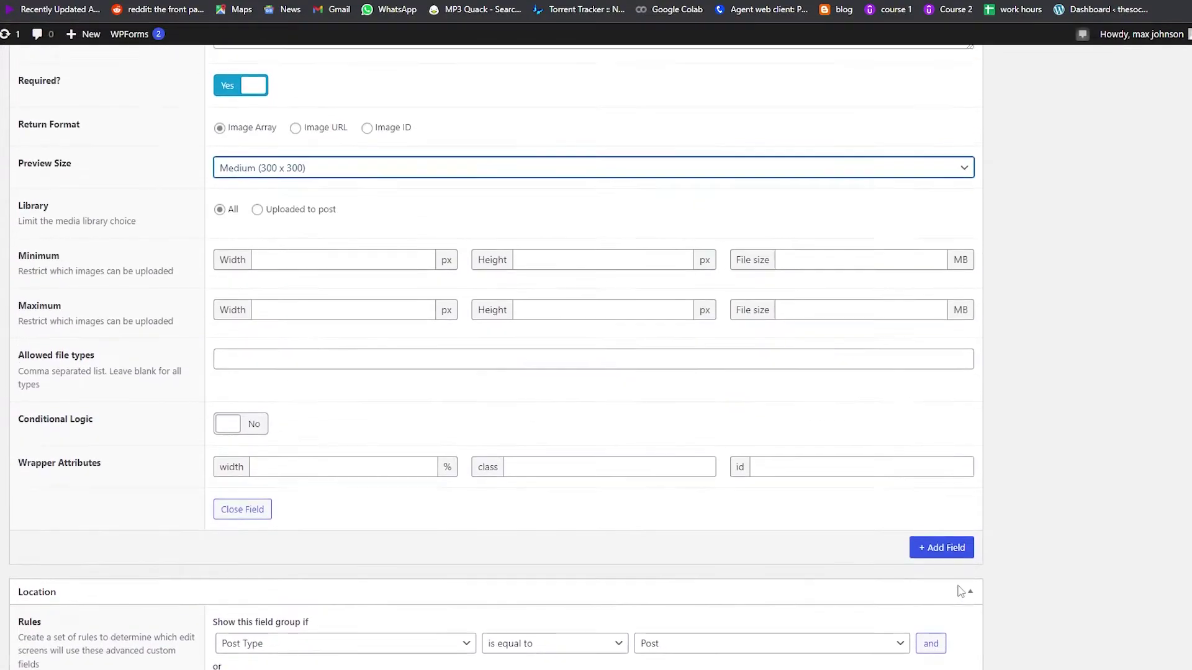
scroll(480, 478, "down", 15)
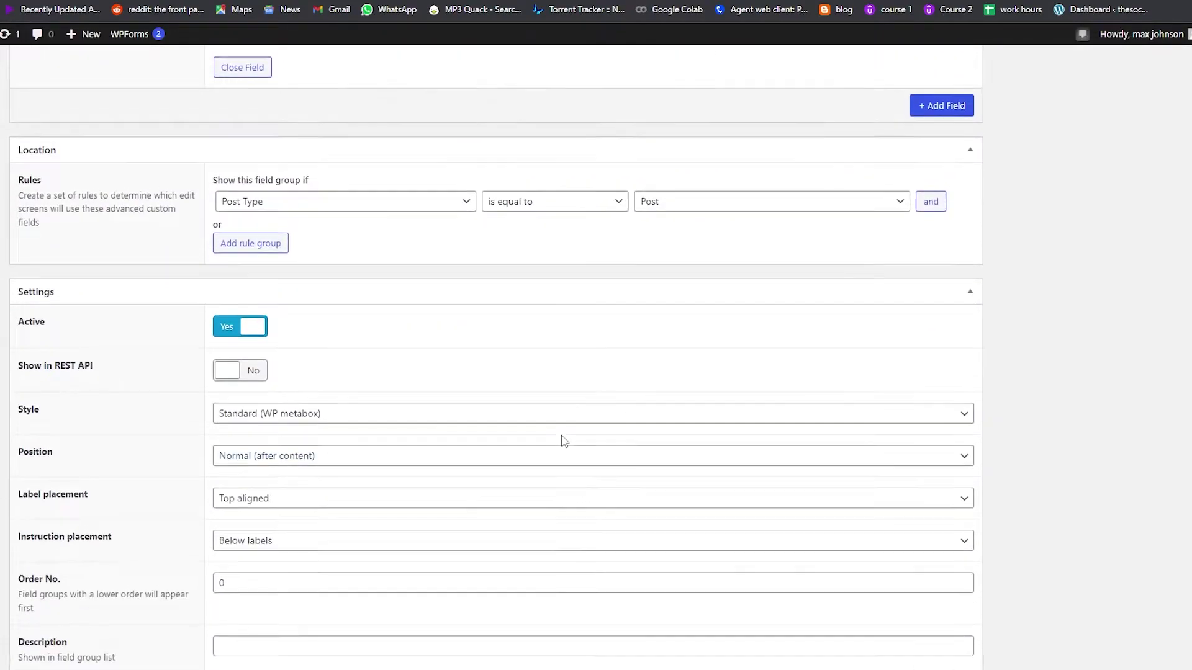
scroll(559, 444, "up", 7)
scroll(309, 327, "down", 8)
scroll(262, 346, "up", 12)
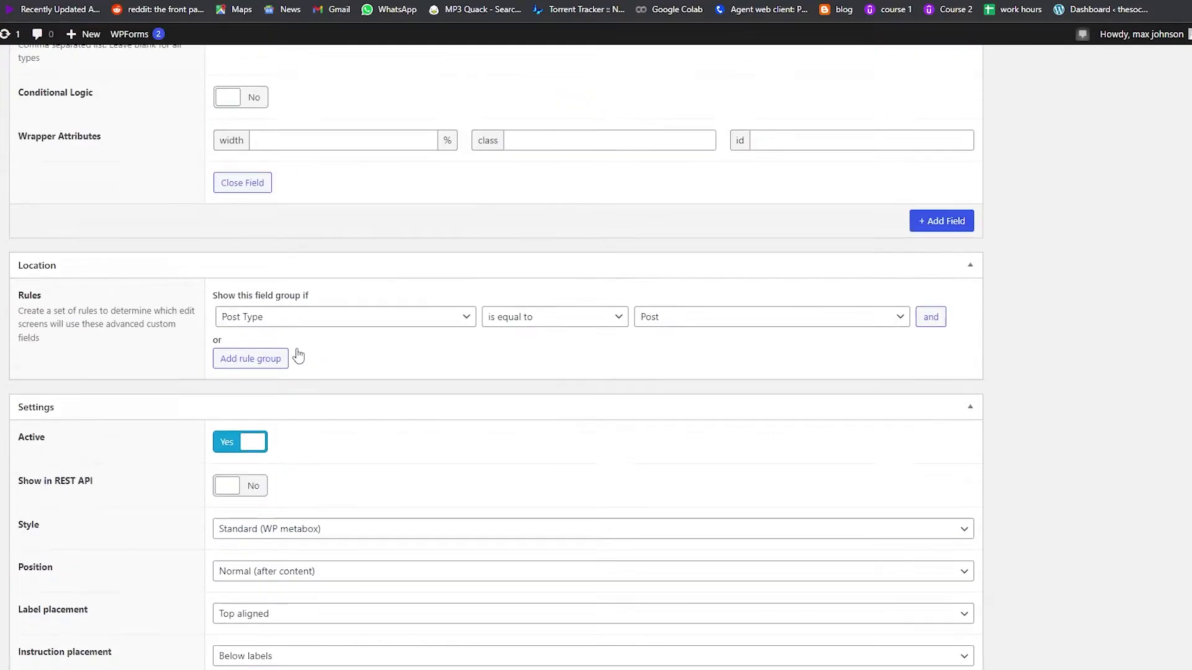
scroll(293, 375, "down", 6)
scroll(285, 380, "down", 9)
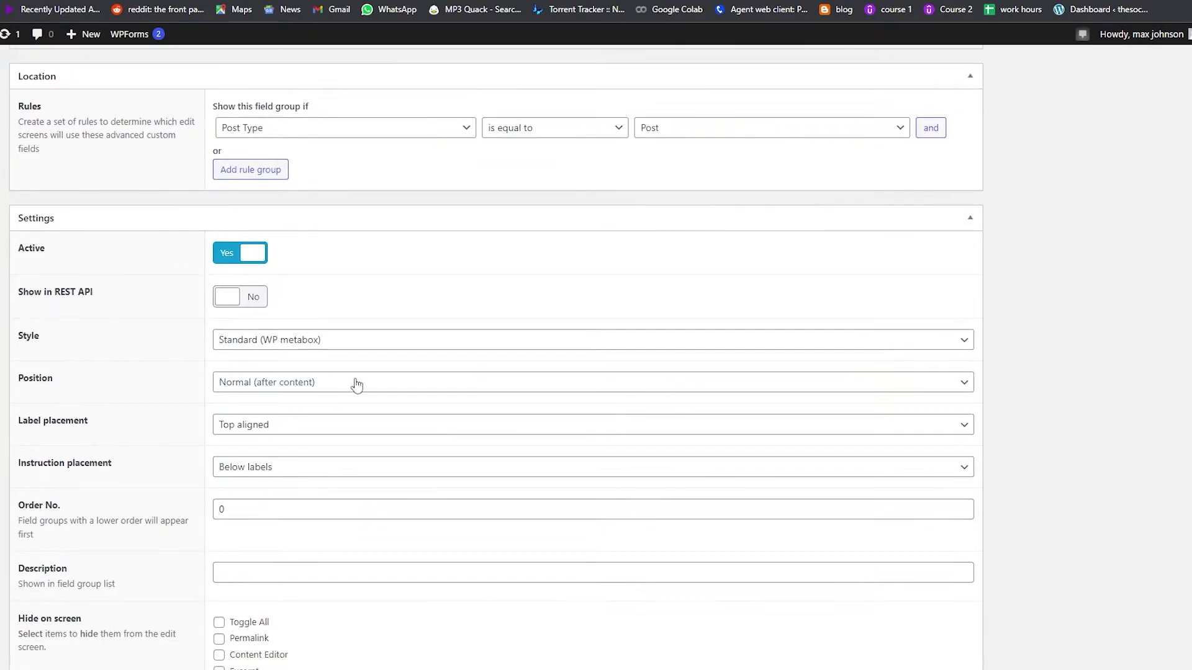
scroll(794, 378, "up", 8)
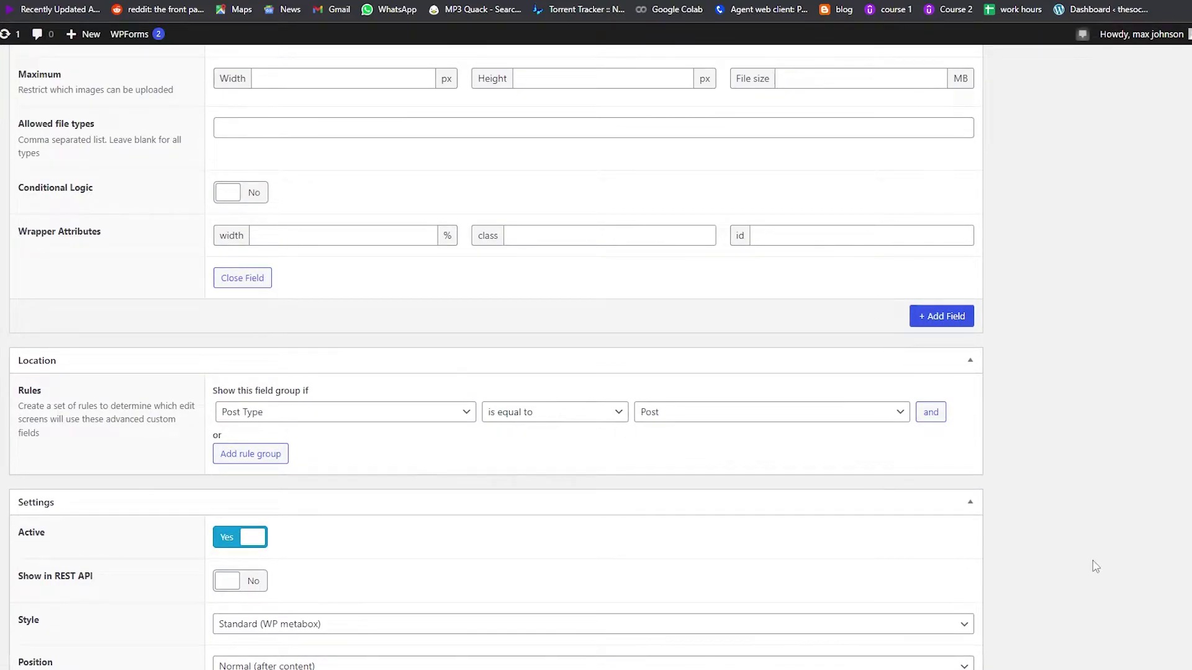
Set the field group's location rule to show it when Post Type is equal to Coupon.
scroll(1160, 549, "up", 3)
scroll(1136, 541, "down", 1)
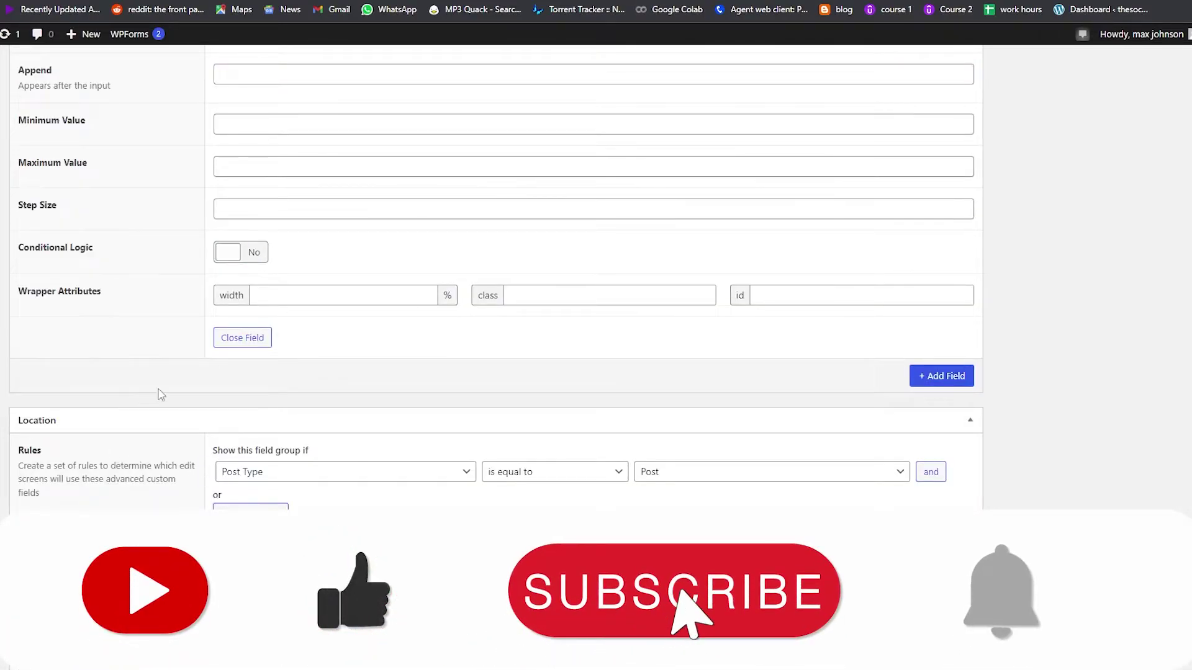
scroll(160, 397, "up", 15)
scroll(174, 433, "down", 8)
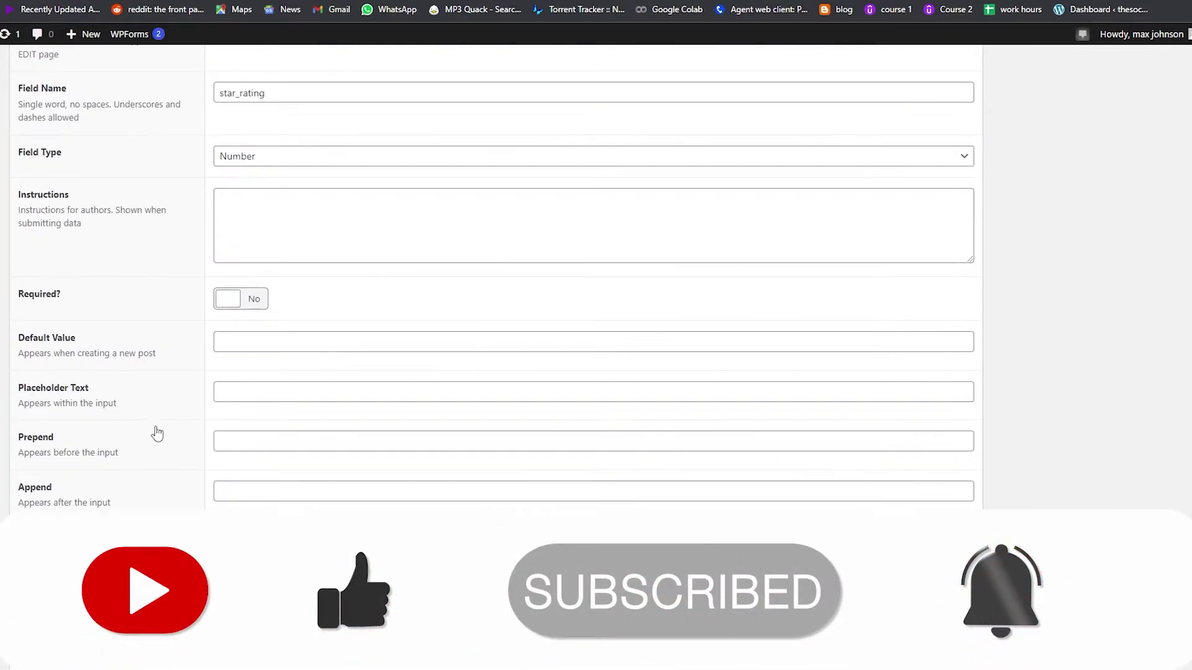
scroll(157, 433, "down", 5)
scroll(1148, 412, "down", 3)
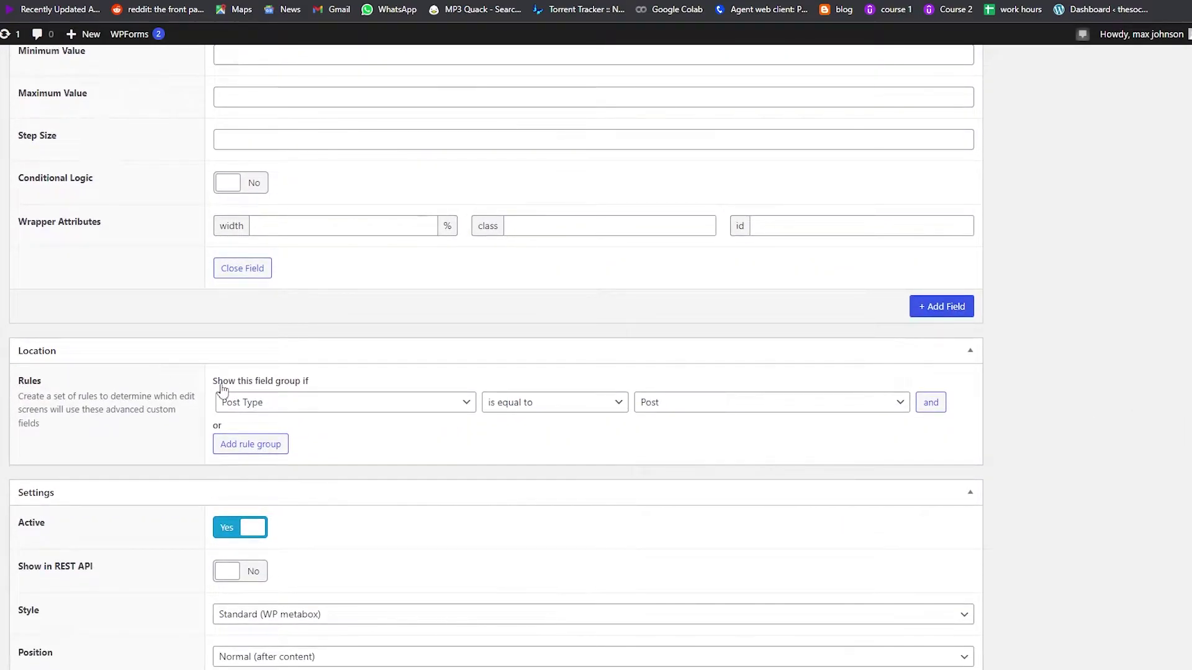
scroll(336, 419, "down", 1)
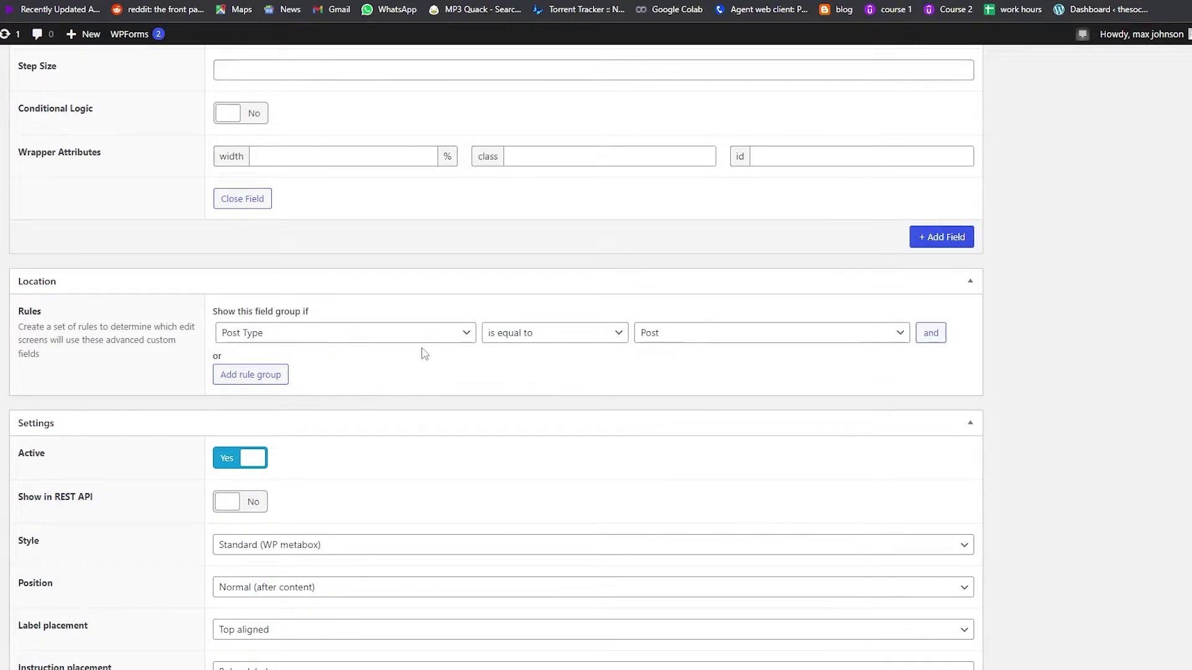
left_click(343, 339)
left_click(255, 365)
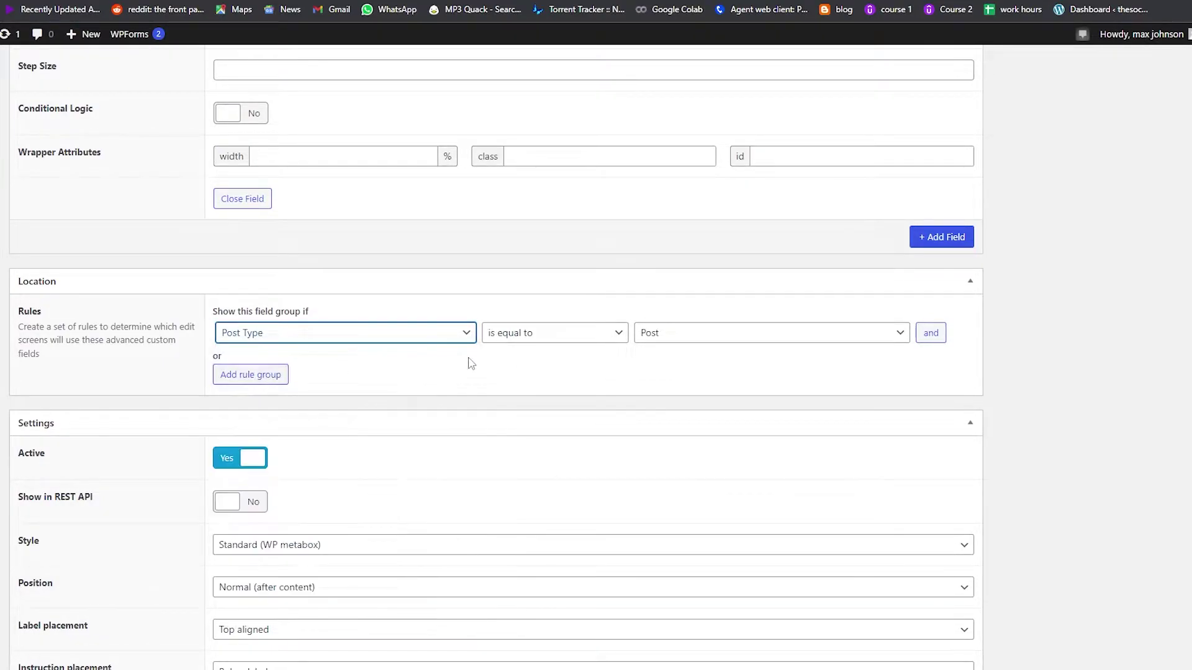
double_click(720, 347)
left_click(718, 346)
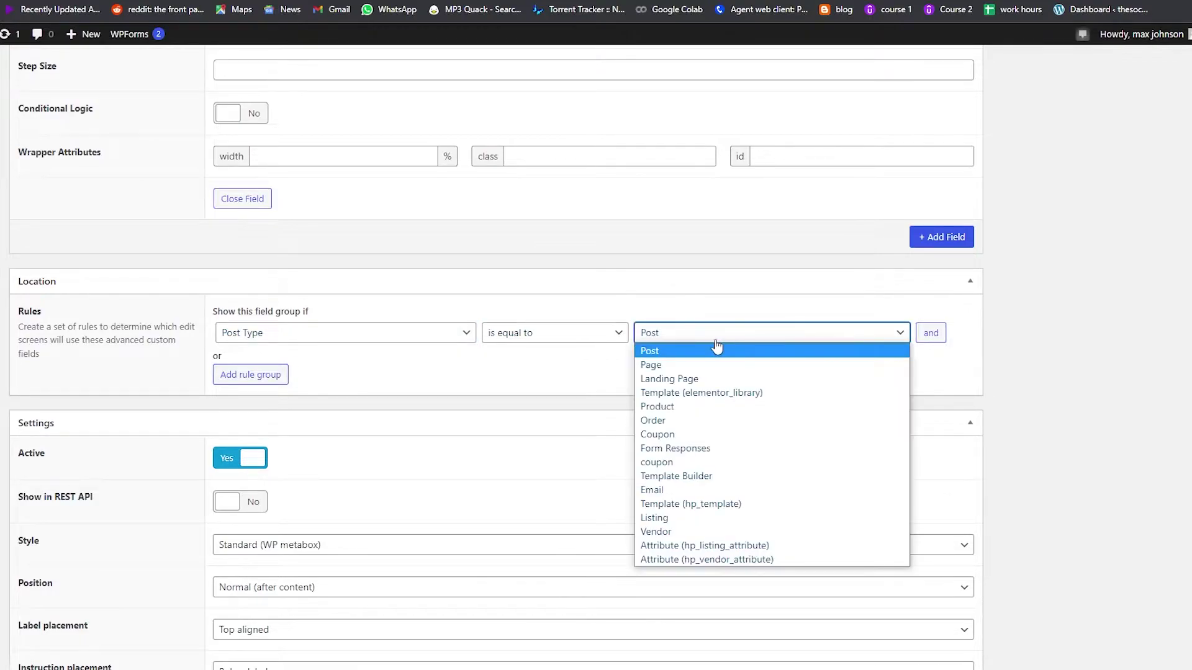
left_click(683, 434)
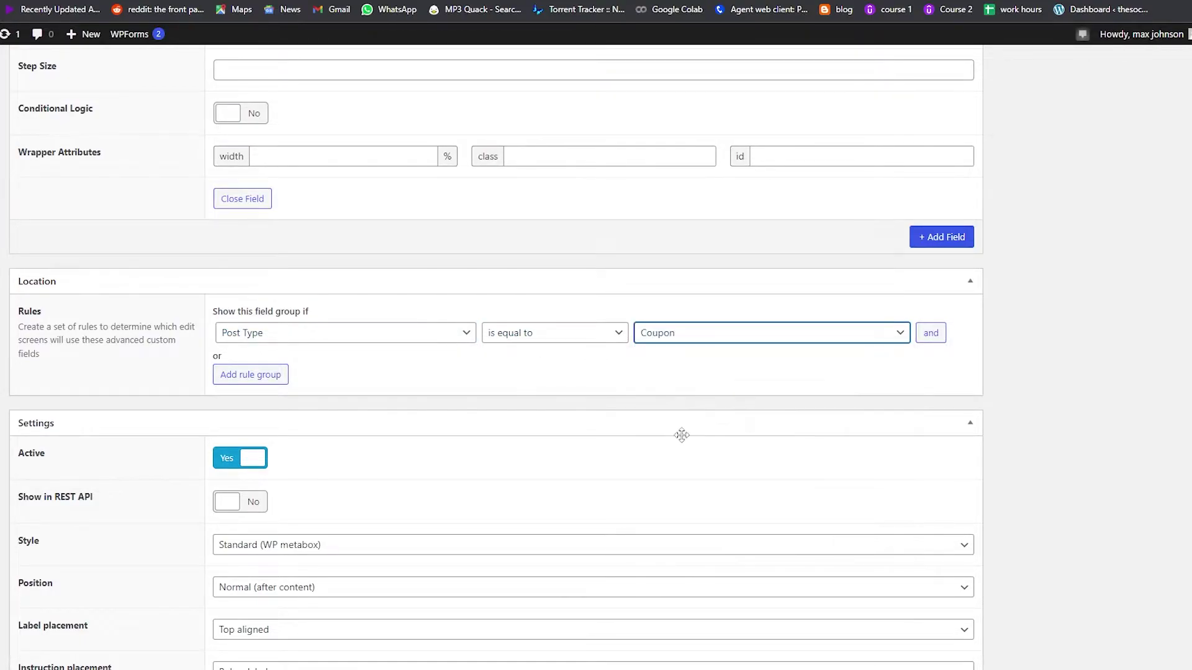
Review the remaining settings of the coupons field group and publish it.
scroll(457, 399, "up", 5)
scroll(93, 490, "up", 3)
scroll(206, 449, "down", 4)
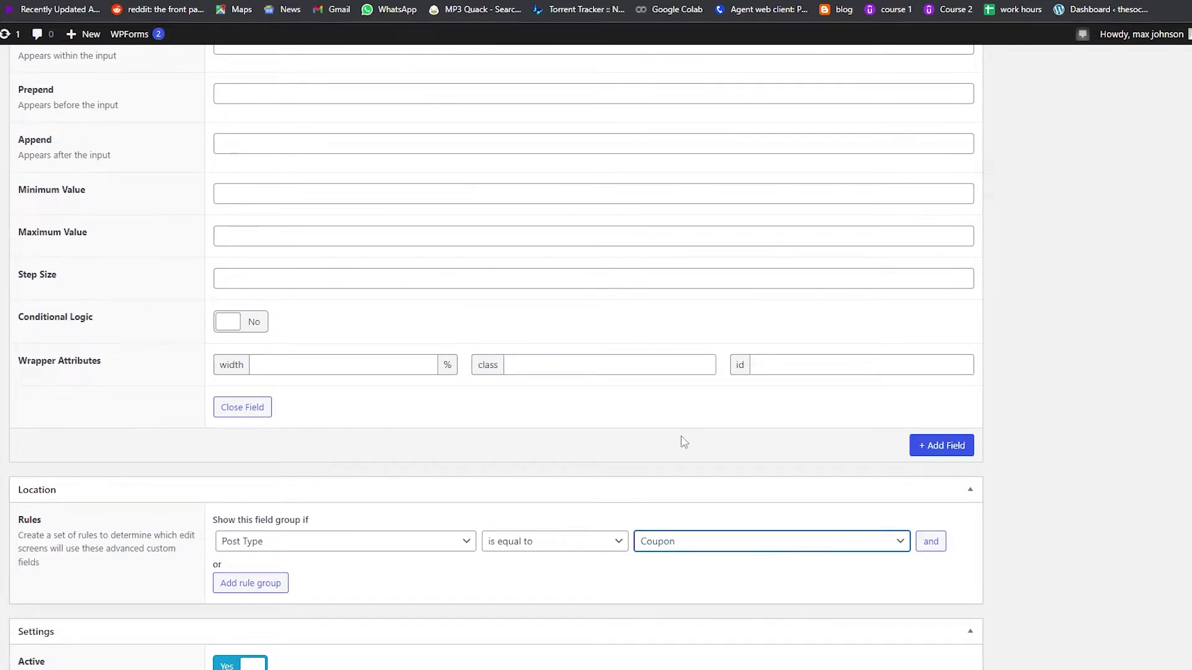
scroll(1064, 430, "down", 9)
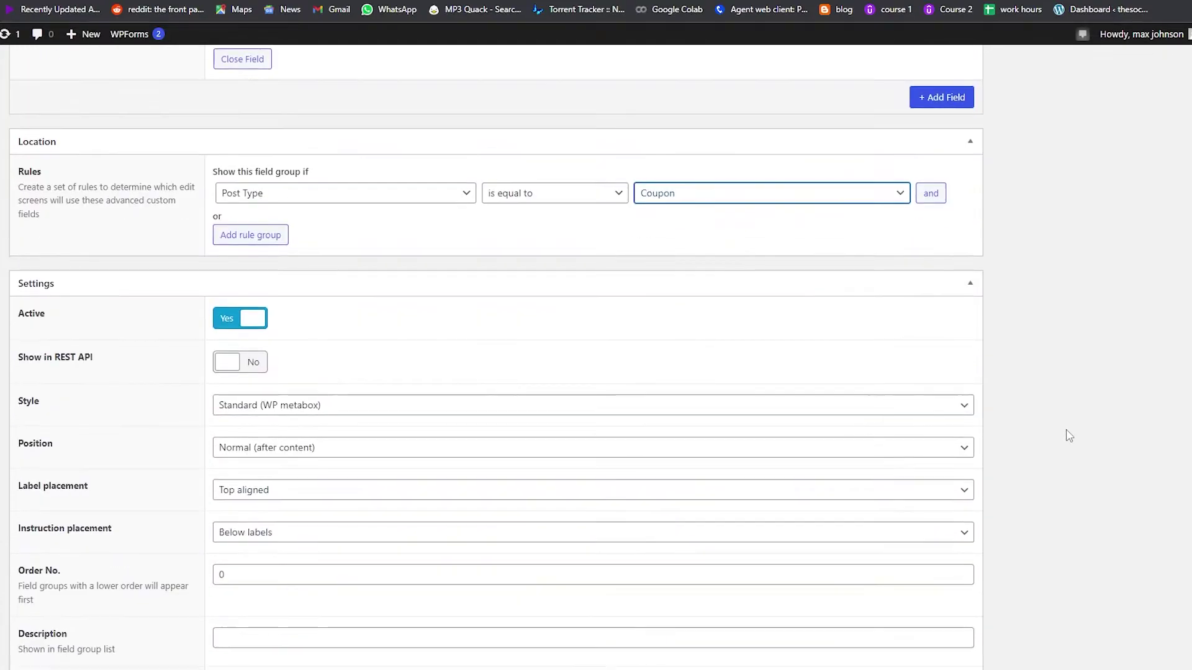
scroll(1071, 432, "down", 1)
scroll(1096, 602, "down", 2)
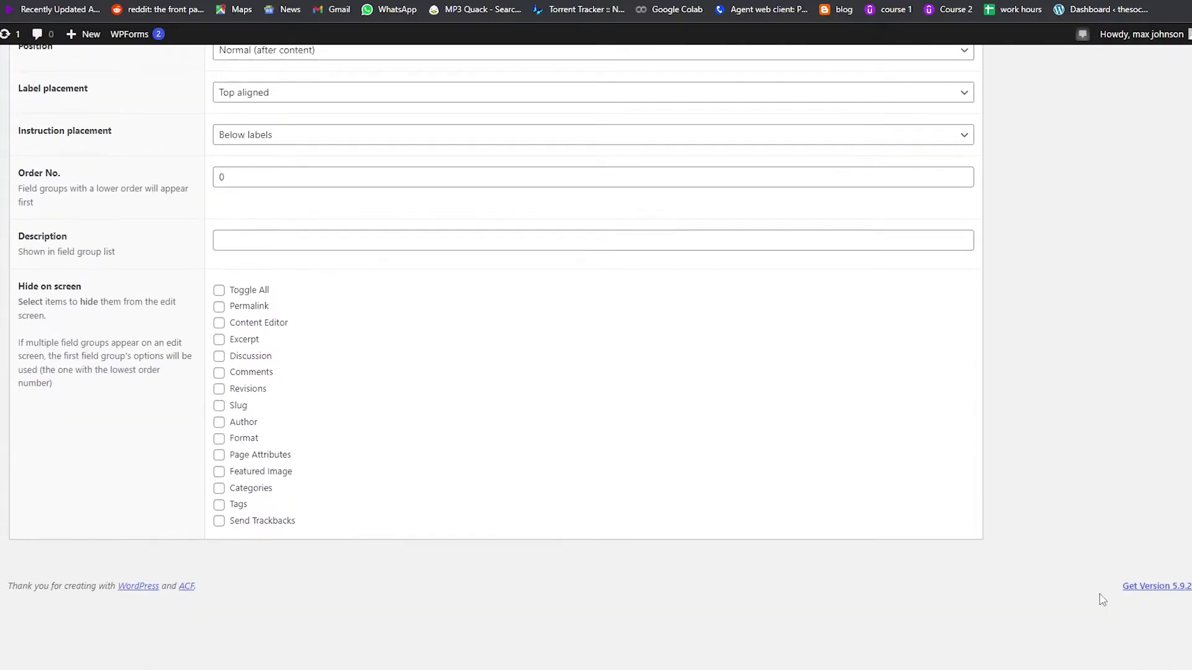
scroll(1097, 600, "up", 15)
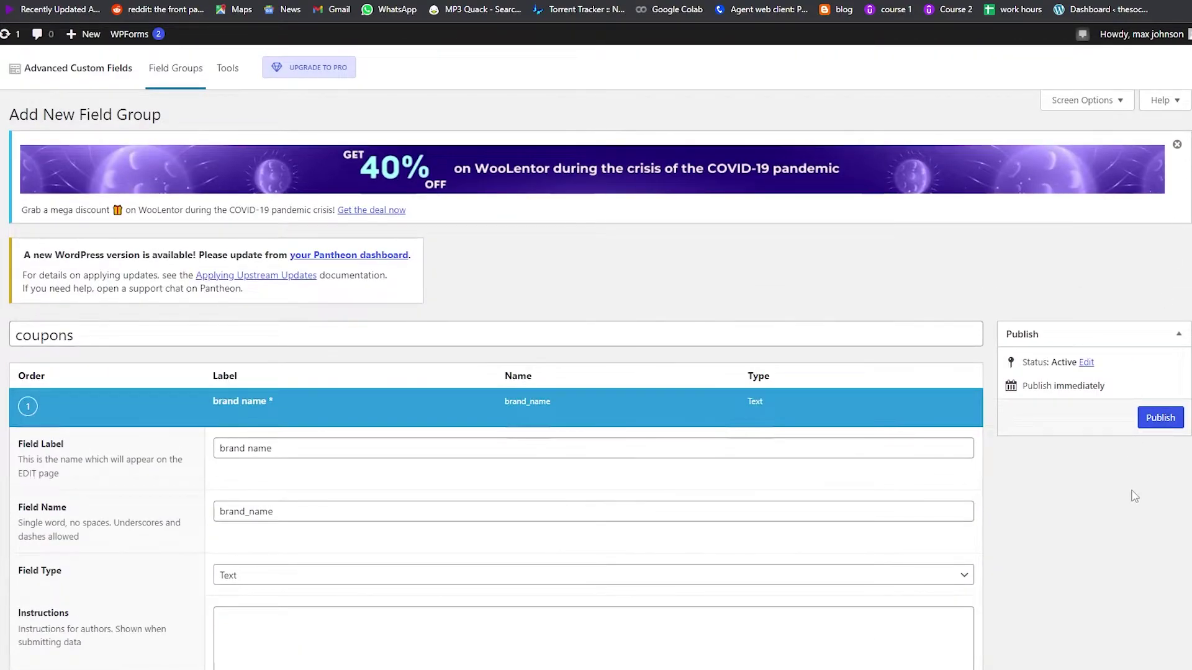
scroll(1130, 492, "down", 1)
left_click(1160, 349)
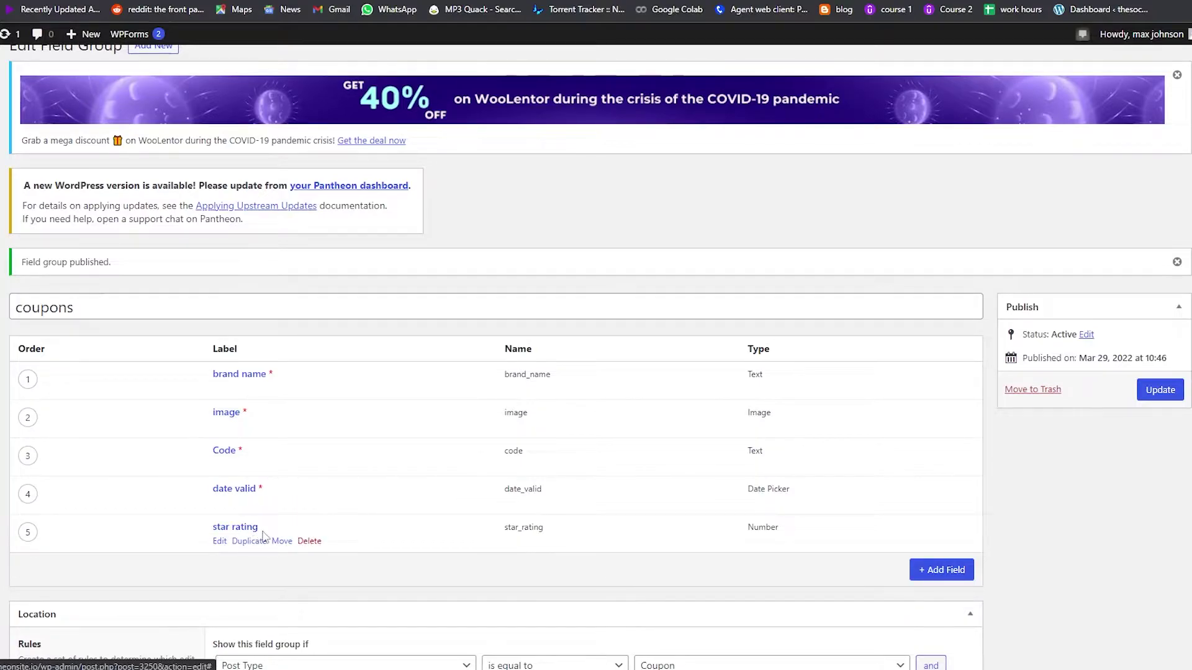
Check the published fields, then open a new coupon from the coupons list and inspect its block editor.
scroll(1055, 546, "down", 1)
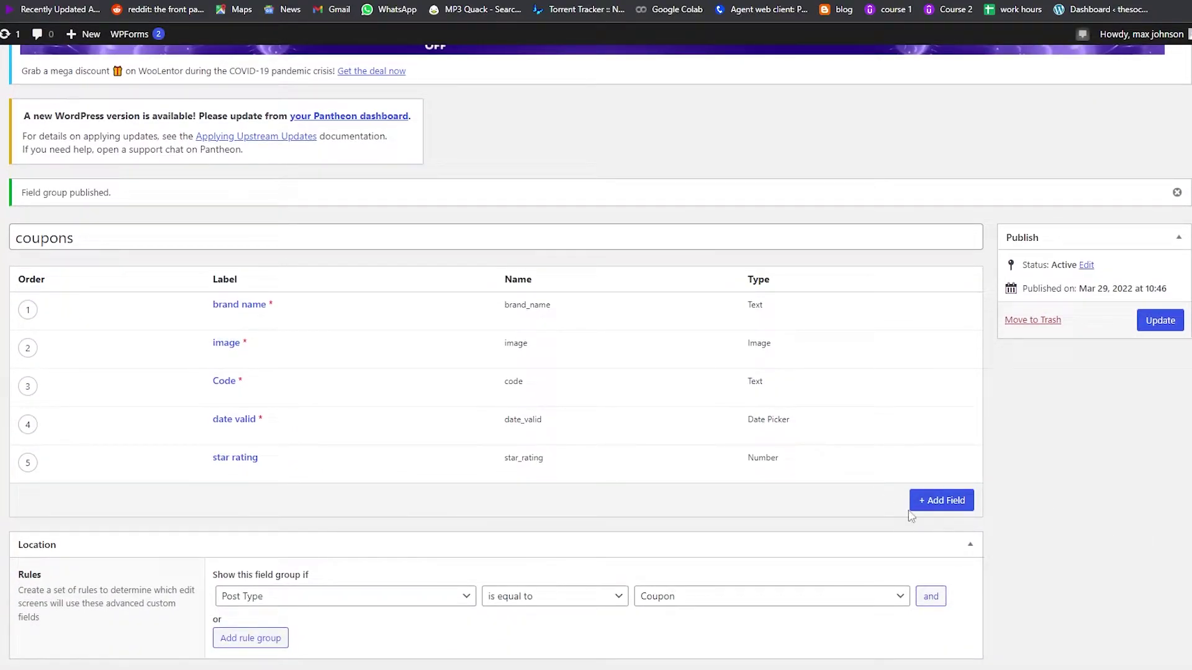
scroll(341, 615, "up", 1)
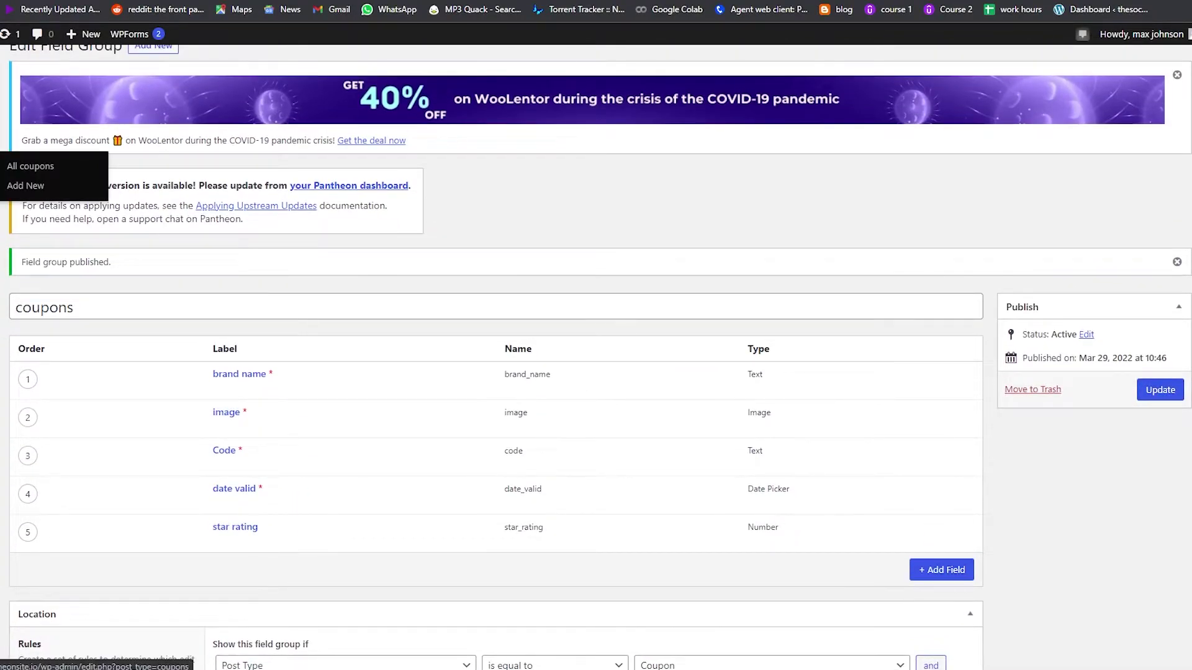
left_click(25, 166)
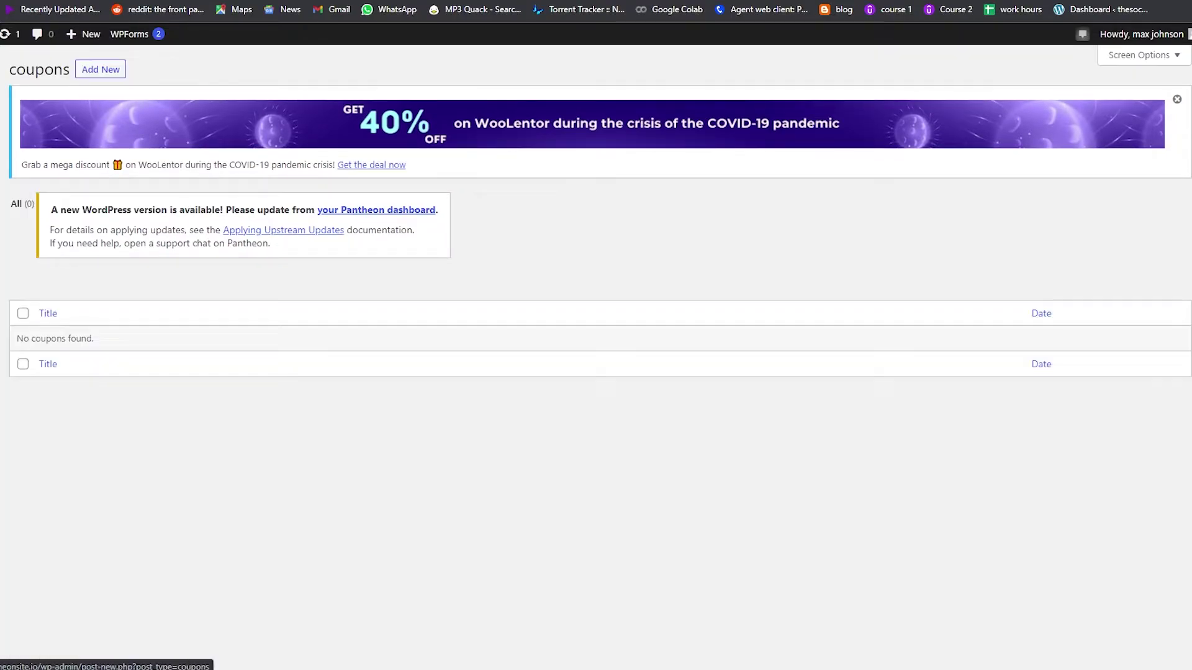
left_click(101, 68)
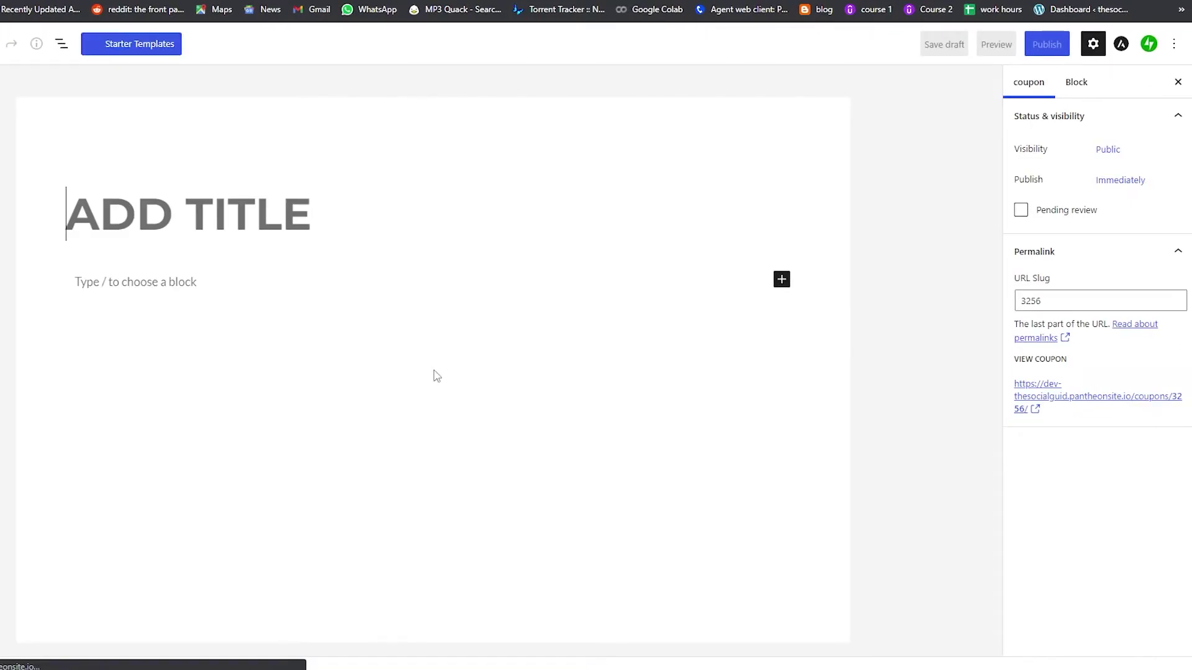
left_click(153, 284)
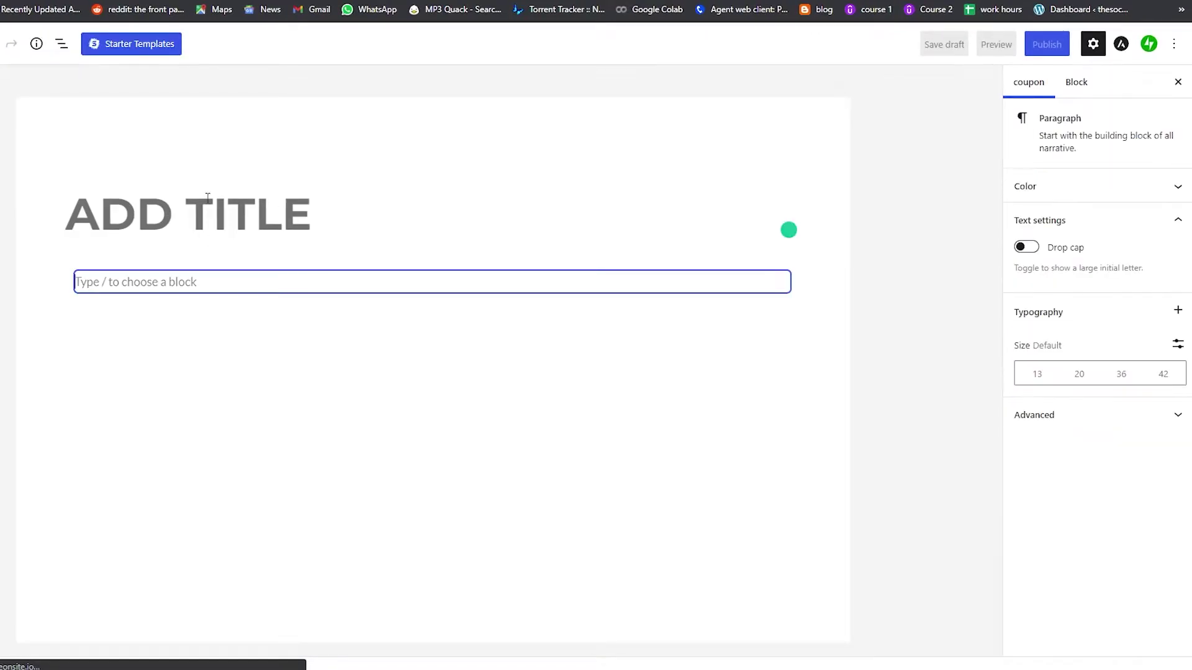
left_click(85, 197)
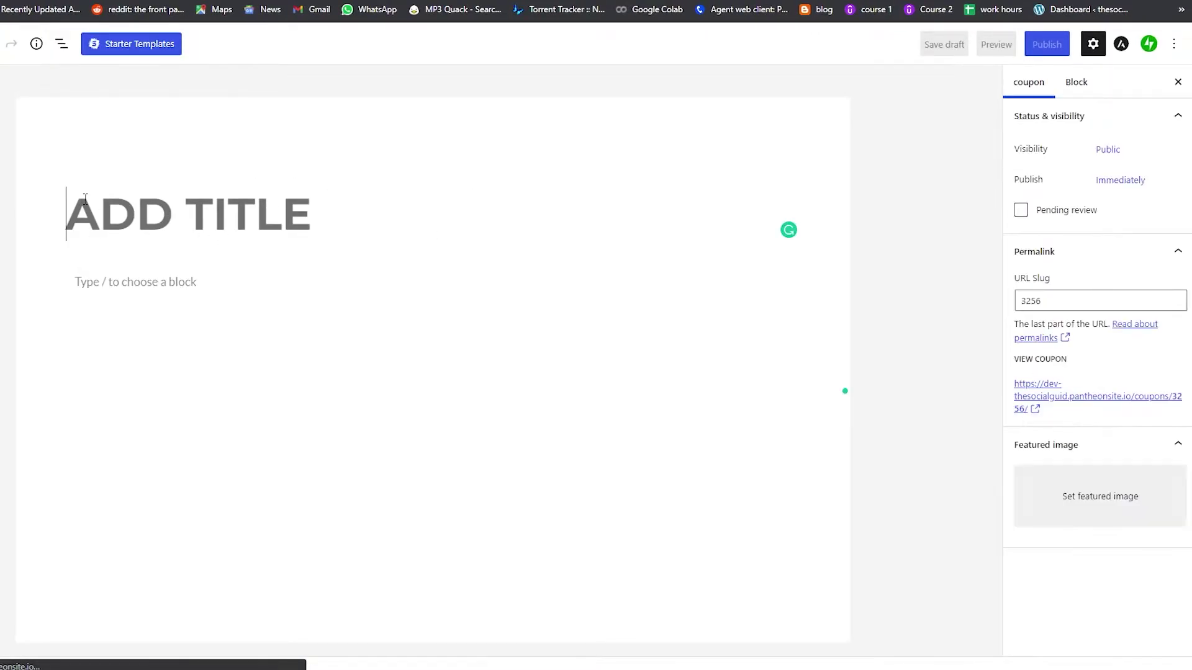
left_click(597, 66)
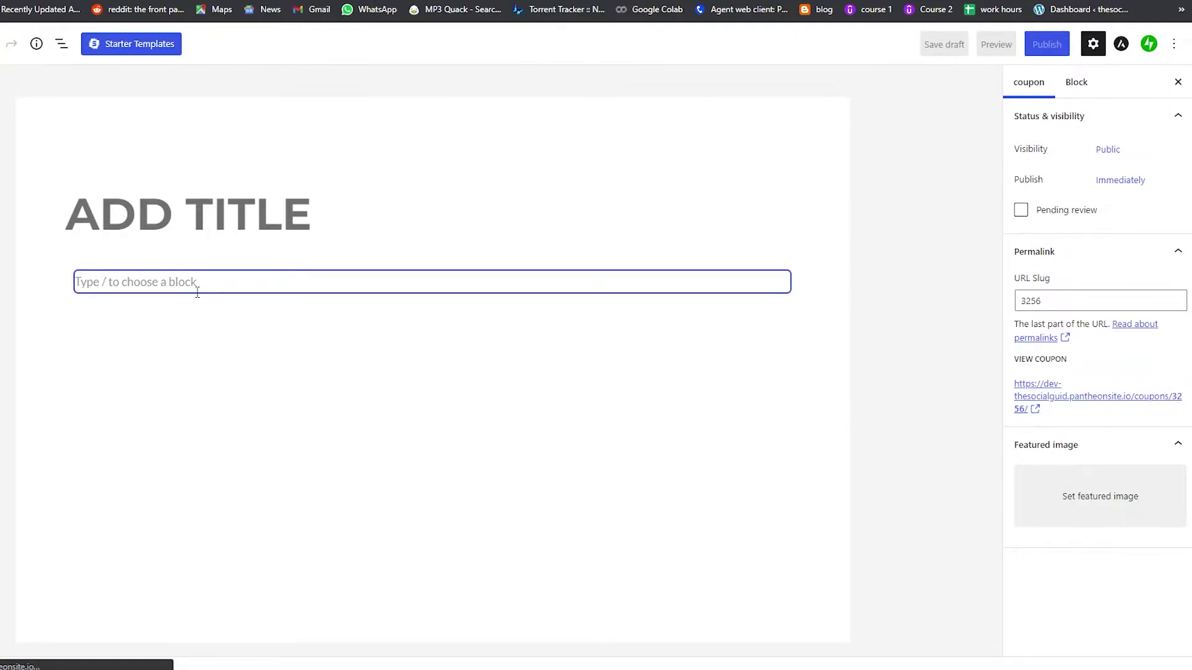
Find the Classic Editor plugin by WordPress Contributors, install it and activate it.
scroll(311, 296, "down", 5)
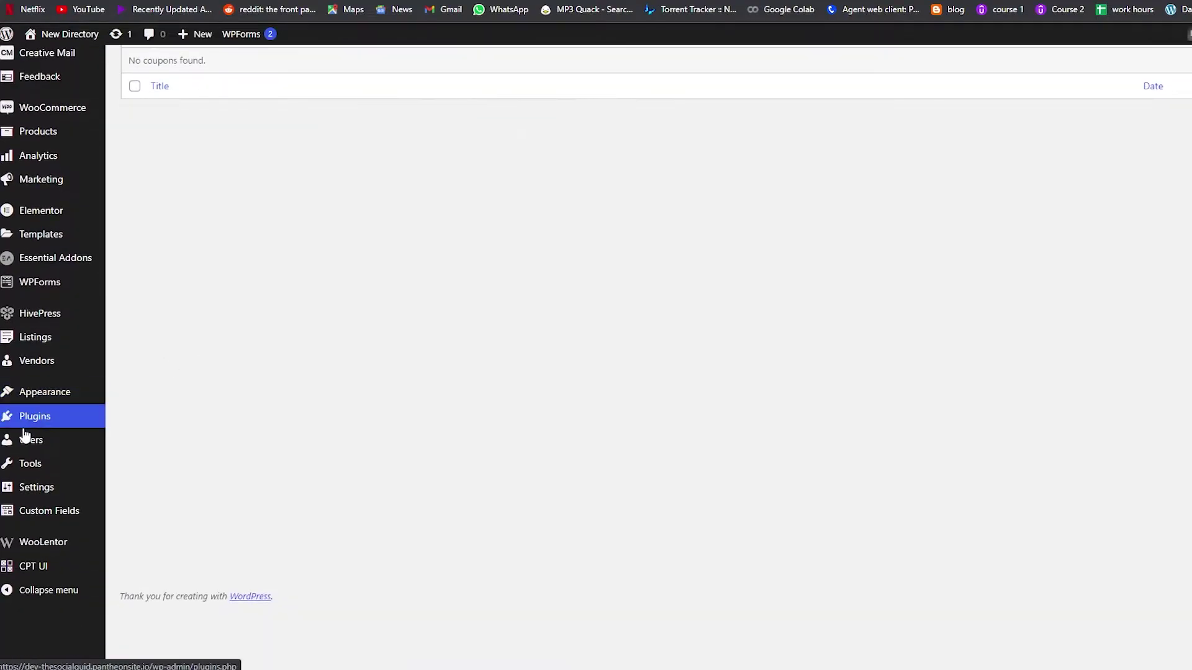
left_click(72, 429)
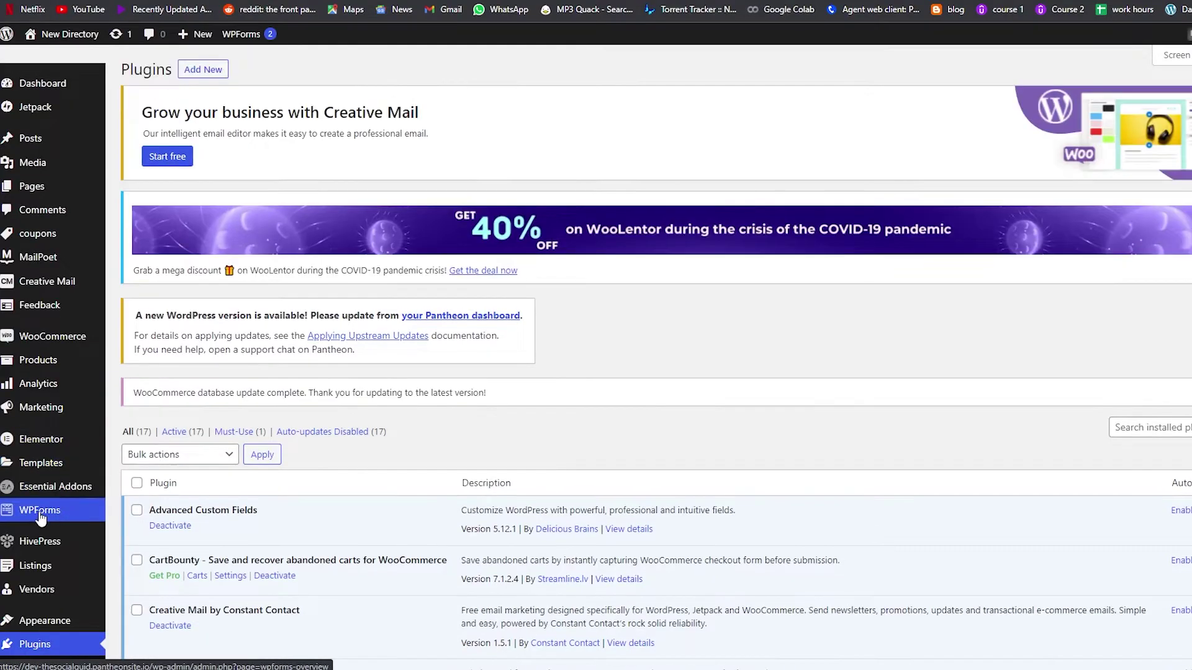
left_click(202, 69)
scroll(342, 365, "down", 3)
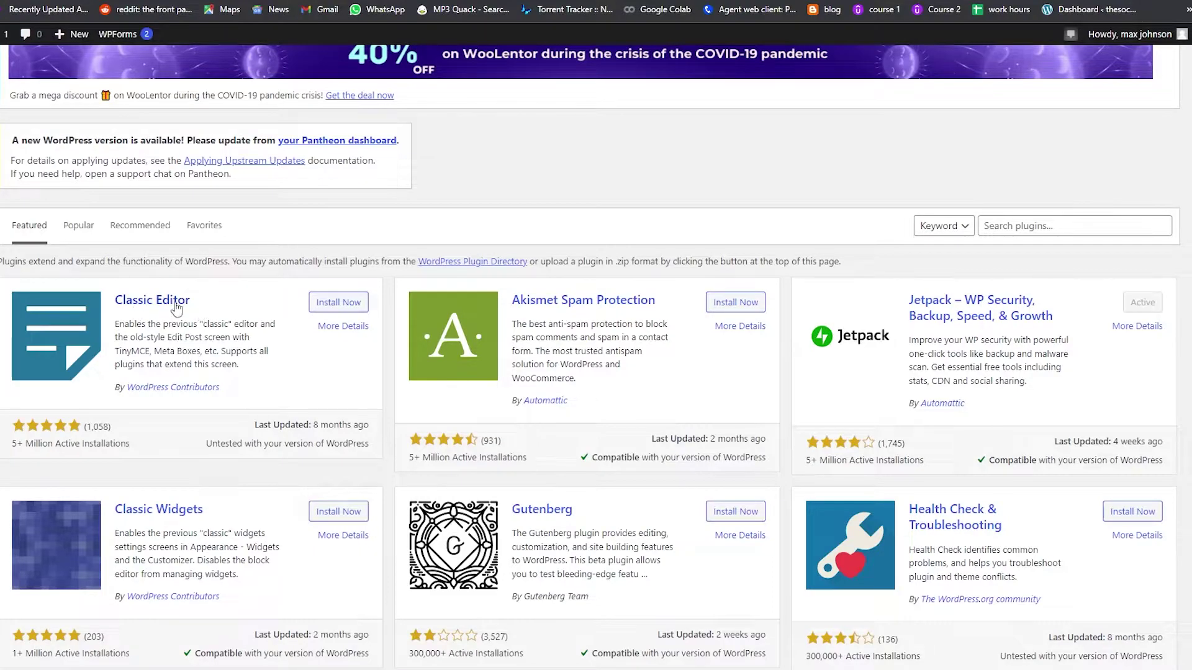
left_click(1036, 225)
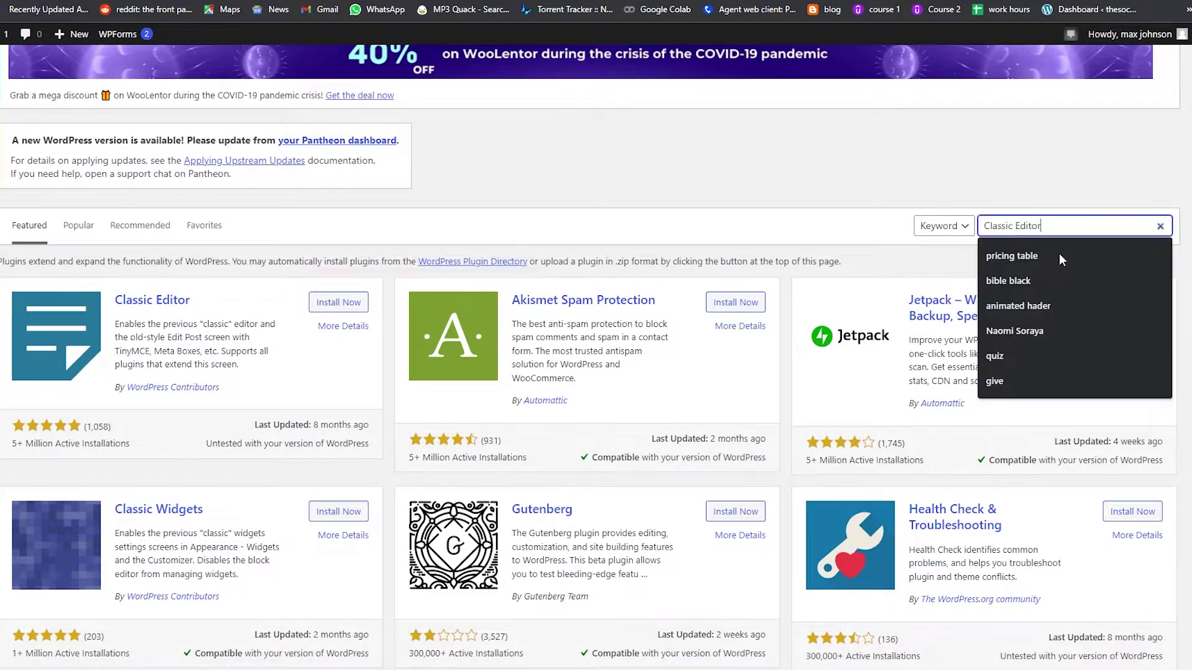
type("Classic Editor")
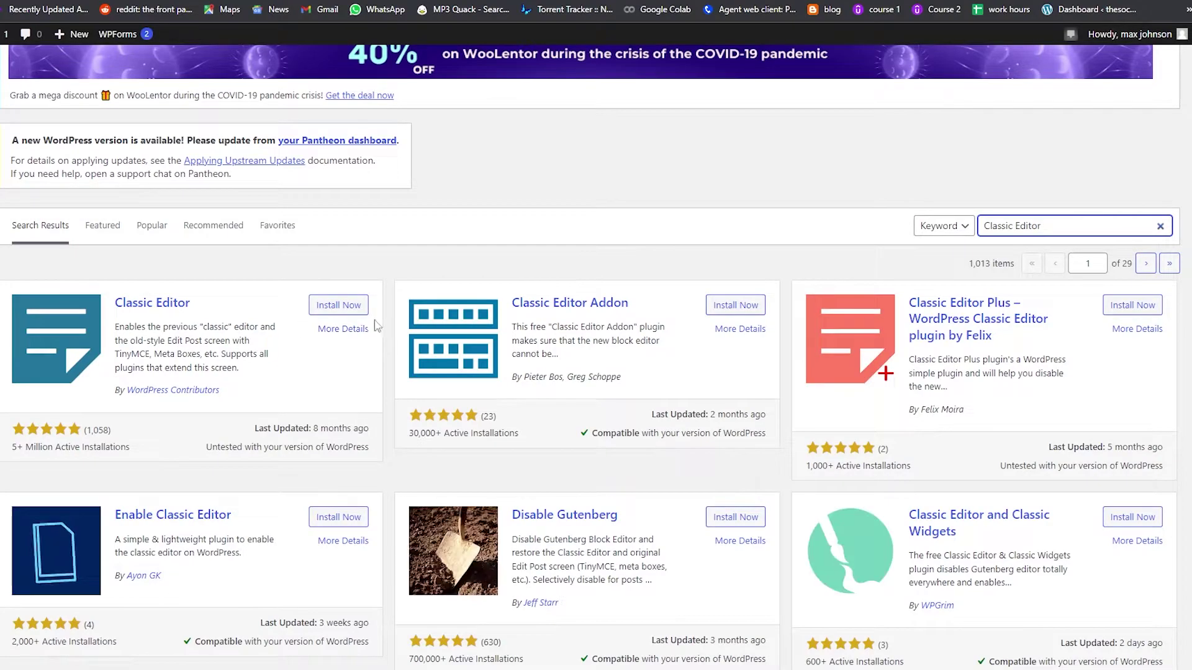
left_click(331, 307)
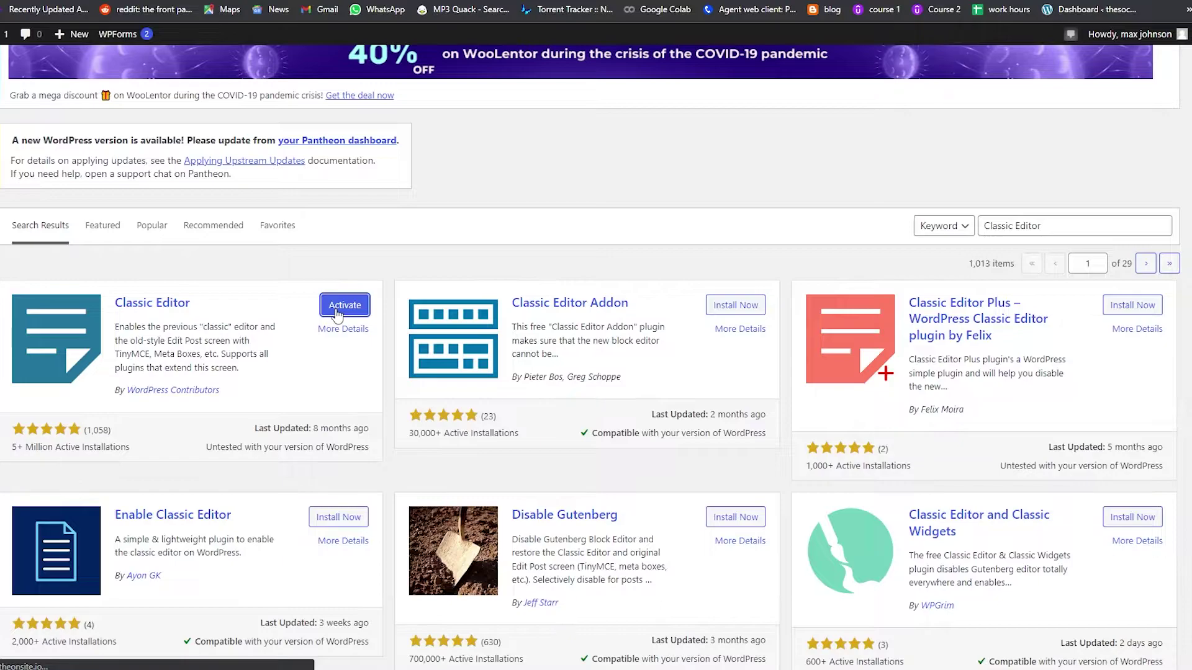
left_click(344, 305)
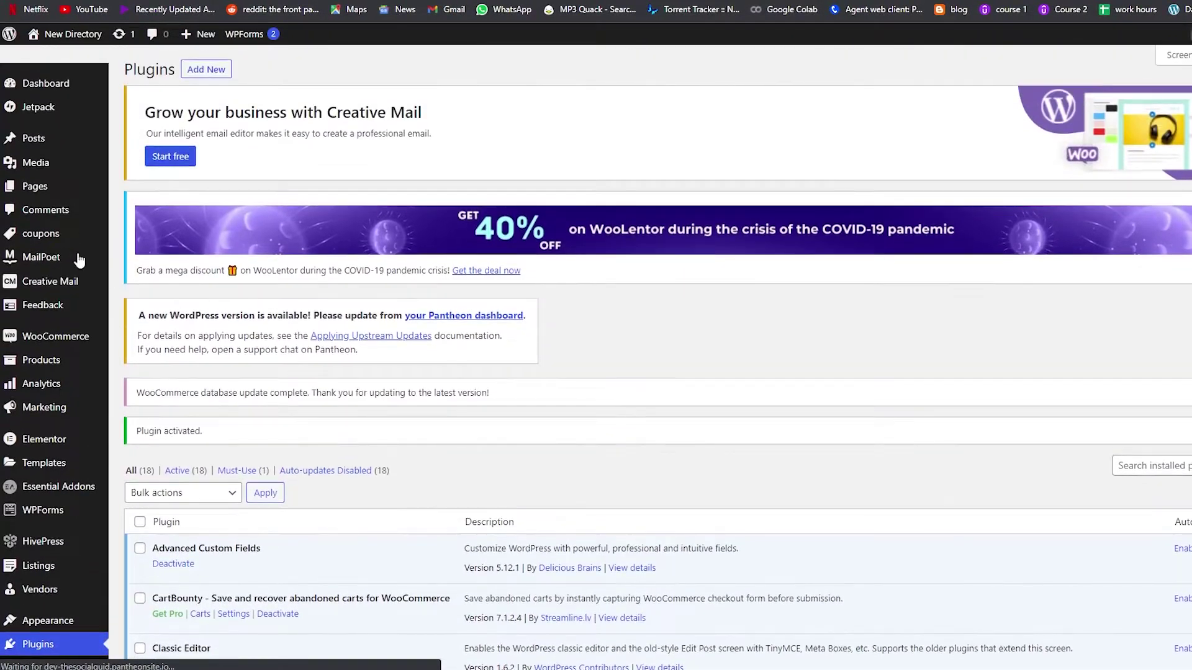
Start a new coupon from the list of all coupons.
mouse_move(45, 239)
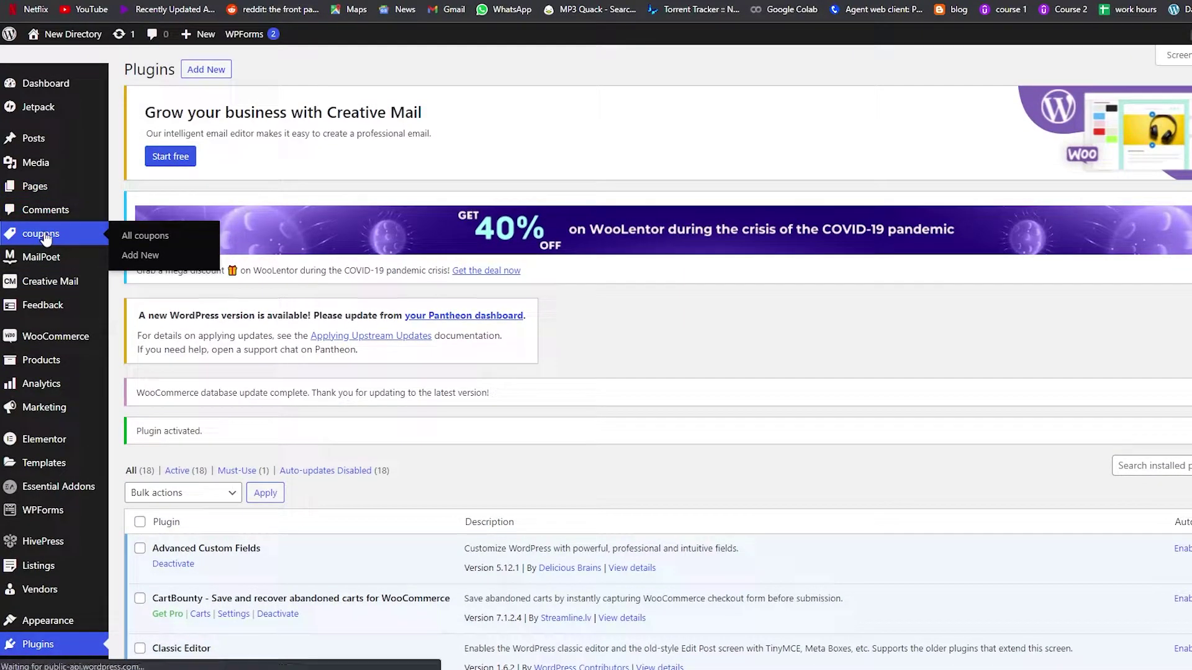
left_click(133, 237)
left_click(213, 69)
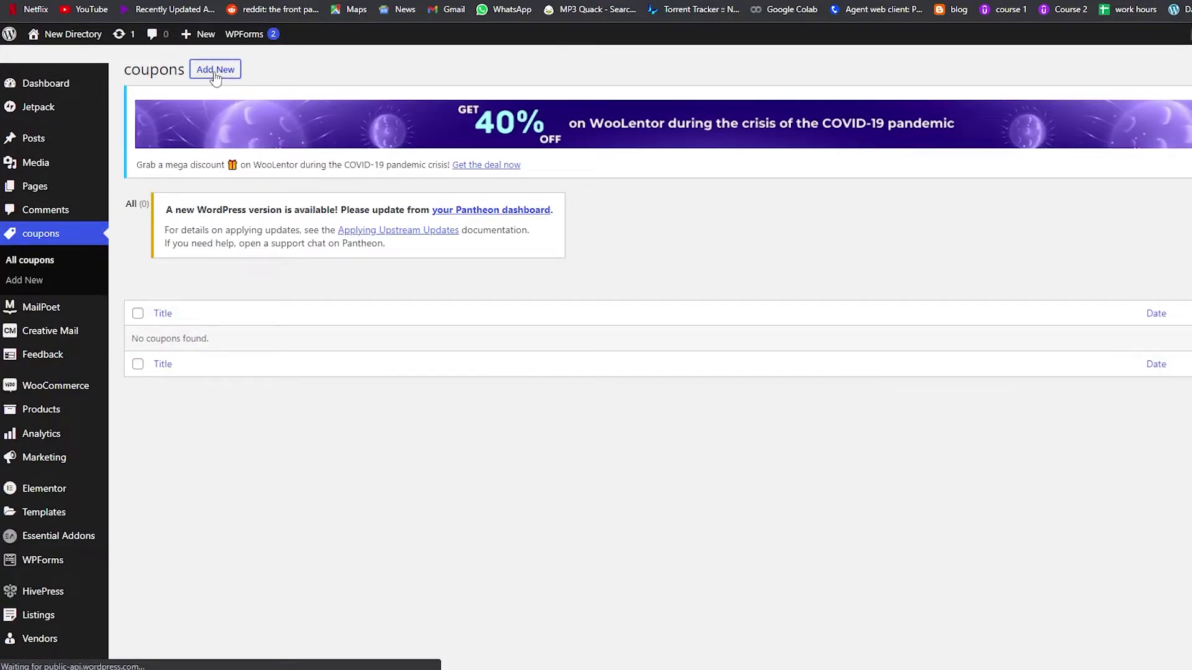
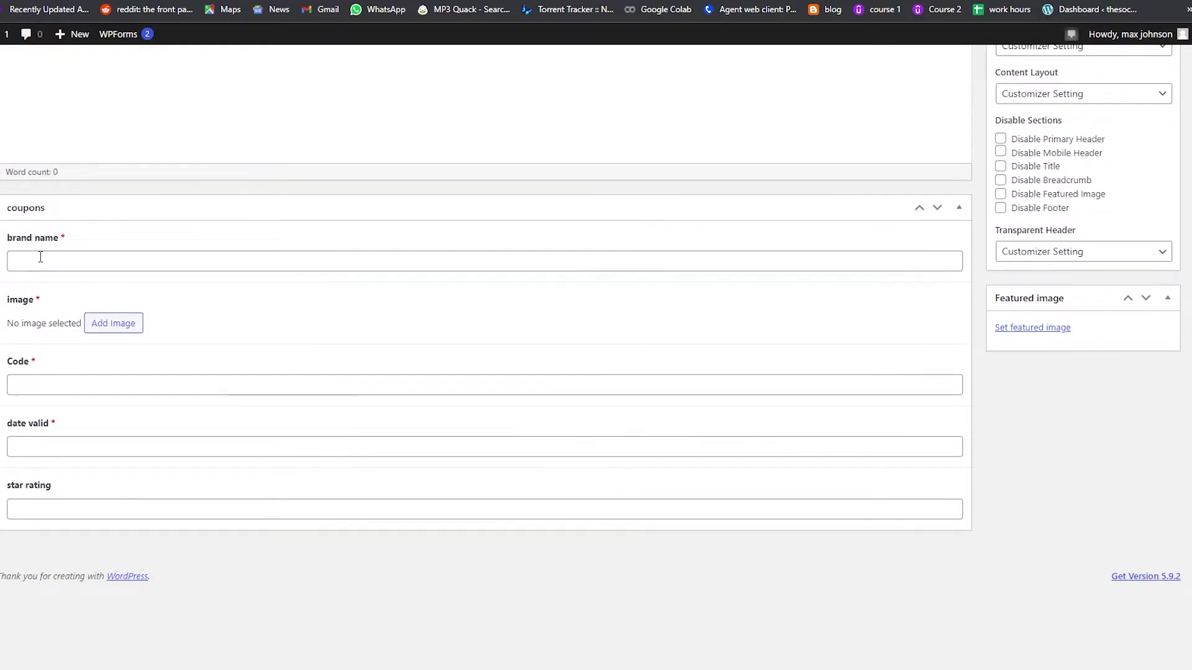
Examine the new coupon's custom fields, including brand name, image, Code, the date valid picker and star rating.
left_click(41, 259)
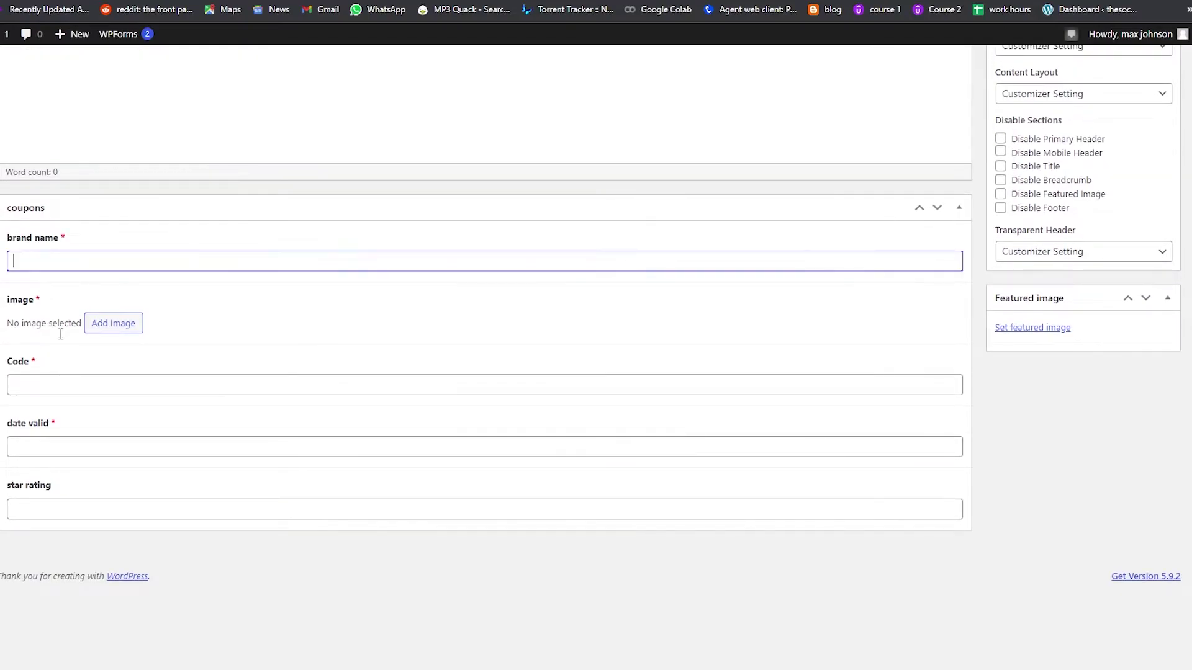
left_click(47, 380)
left_click(44, 443)
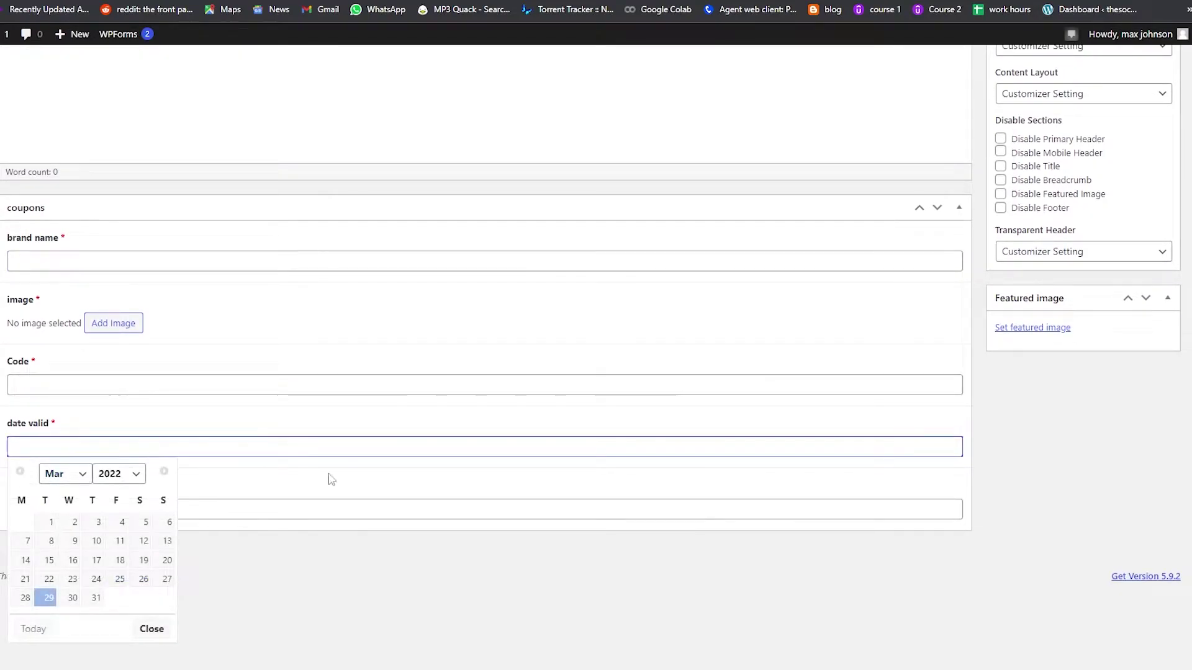
left_click(121, 511)
left_click(370, 558)
scroll(244, 545, "up", 5)
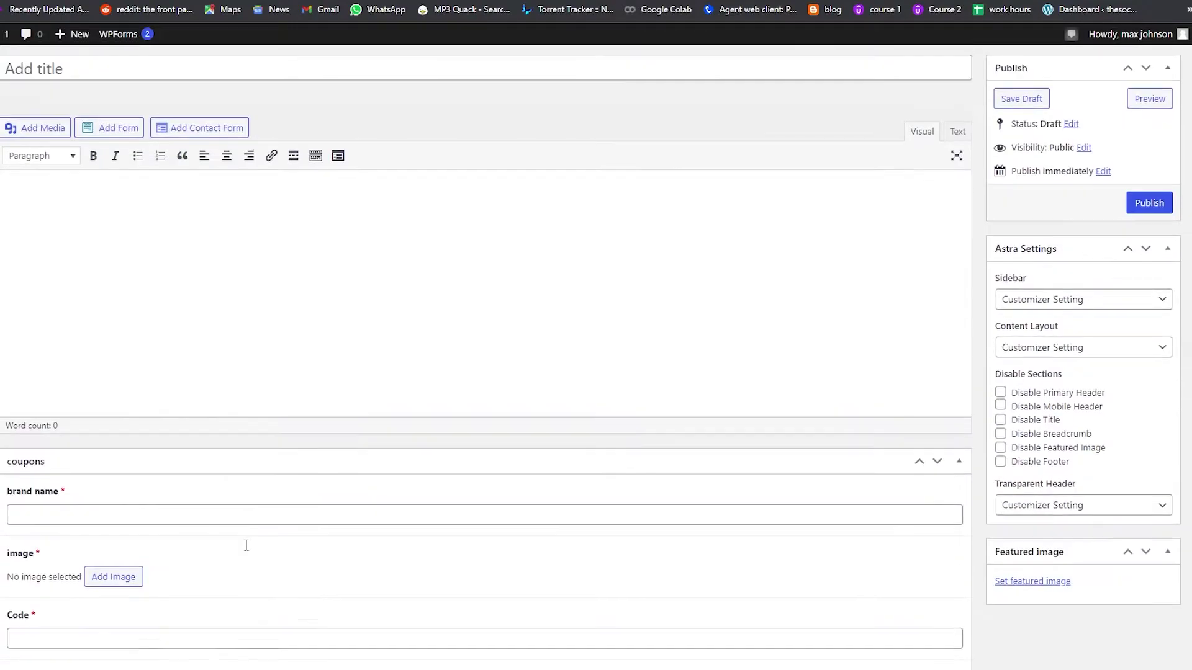
scroll(384, 453, "down", 4)
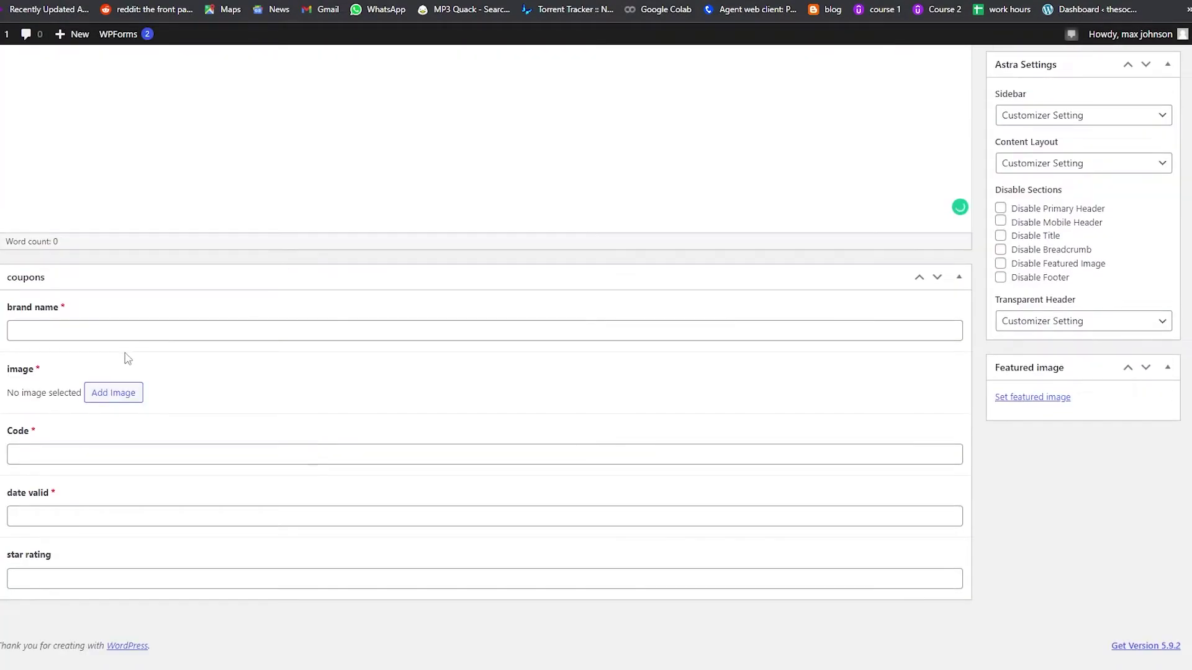
scroll(99, 298, "up", 4)
scroll(45, 130, "up", 2)
Title the new coupon "Amazon" and place the cursor in its content area.
left_click(25, 233)
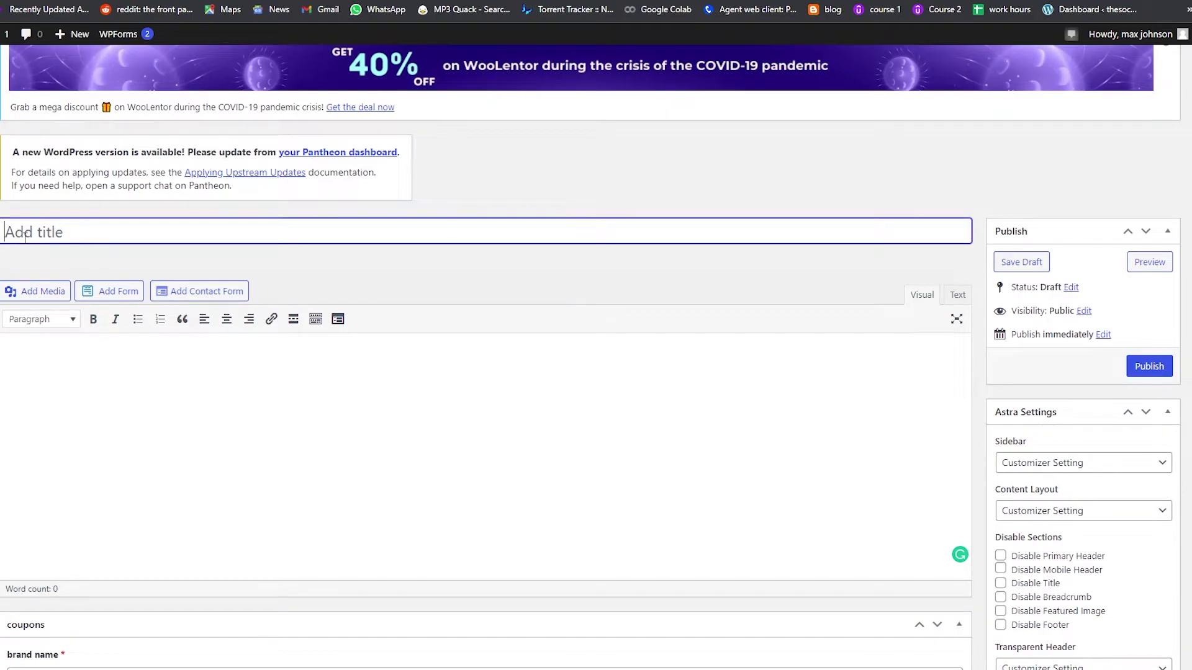
type("Amaxon")
left_click(41, 232)
key("BackSpace")
type("z")
scroll(96, 356, "down", 2)
left_click(94, 355)
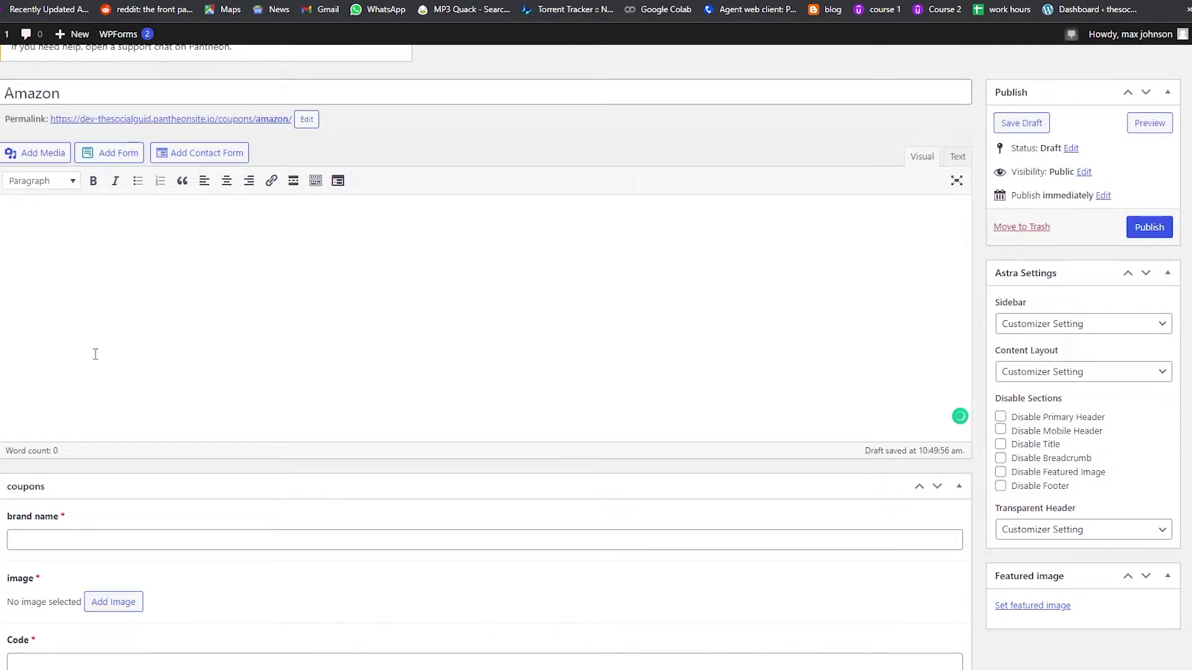
Enter "Special offer for the new gaming chairs" as the coupon's content, with the spelling of "Special" corrected.
type("Speacial offer for the new gaming chairs")
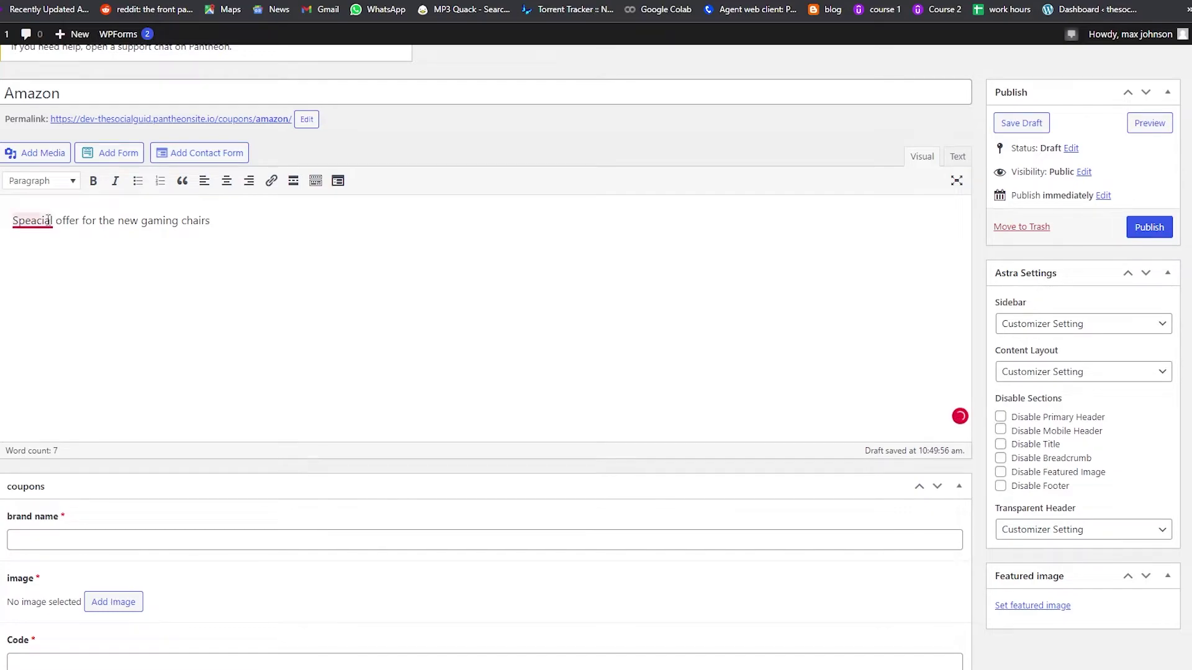
left_click(59, 236)
left_click_drag(26, 225, 277, 224)
left_click(211, 260)
Fill in the coupon's brand name as "Amazon" and its Code as "AMZ009".
scroll(130, 129, "down", 1)
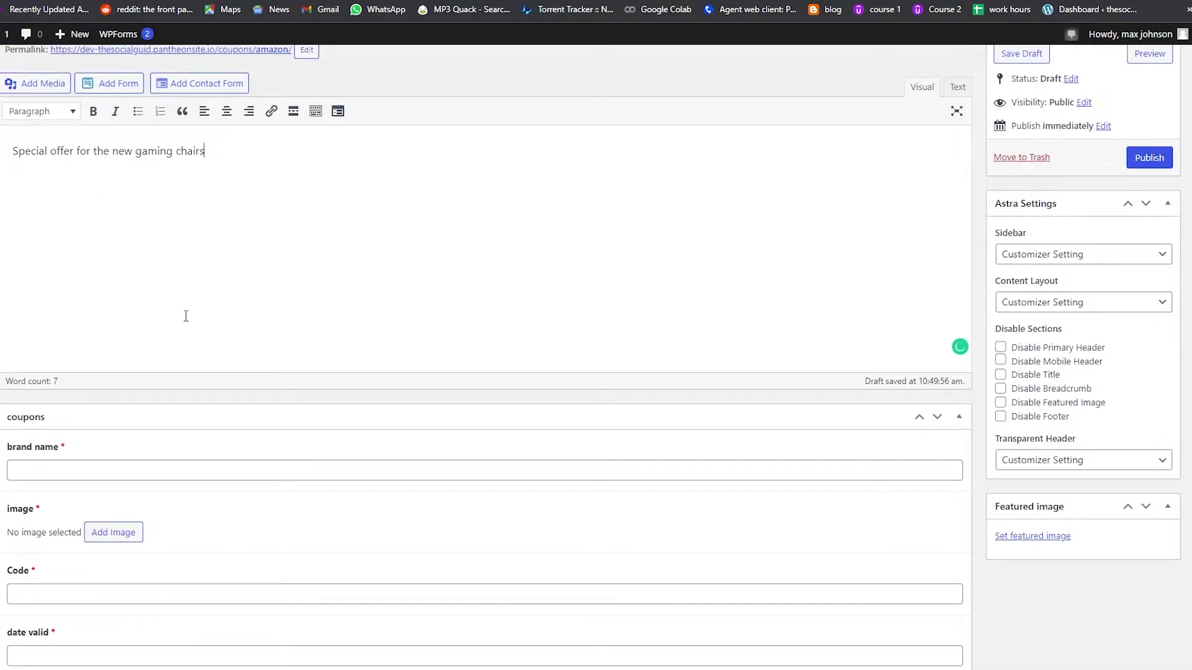
scroll(185, 316, "down", 1)
left_click(96, 401)
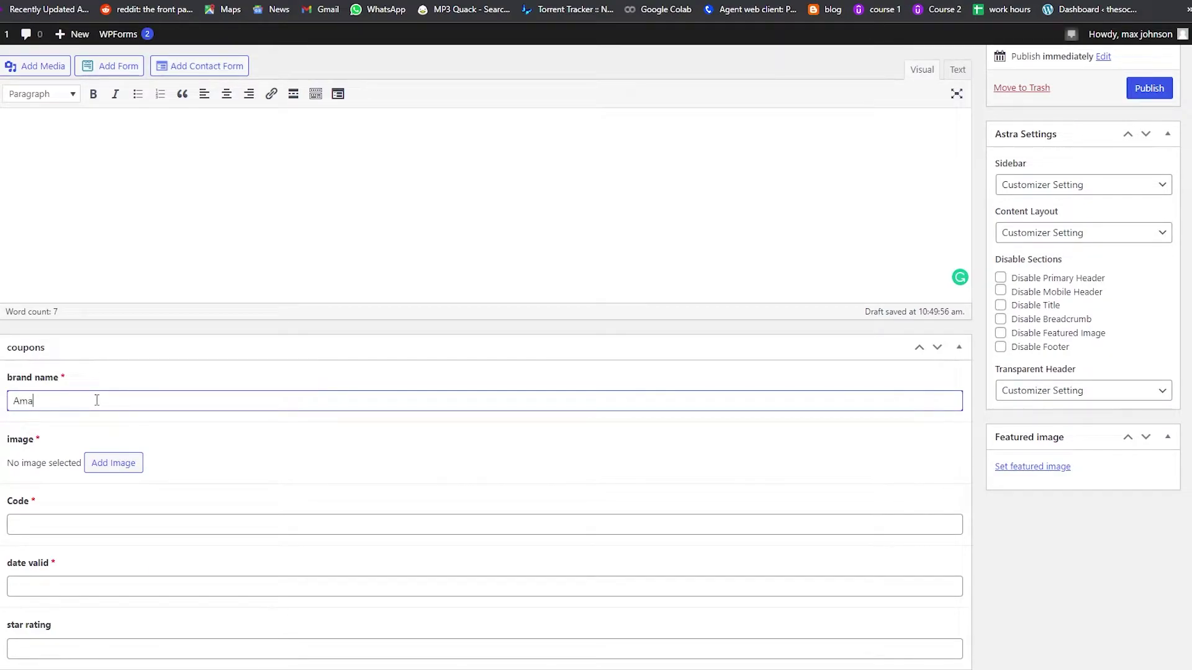
left_click(54, 525)
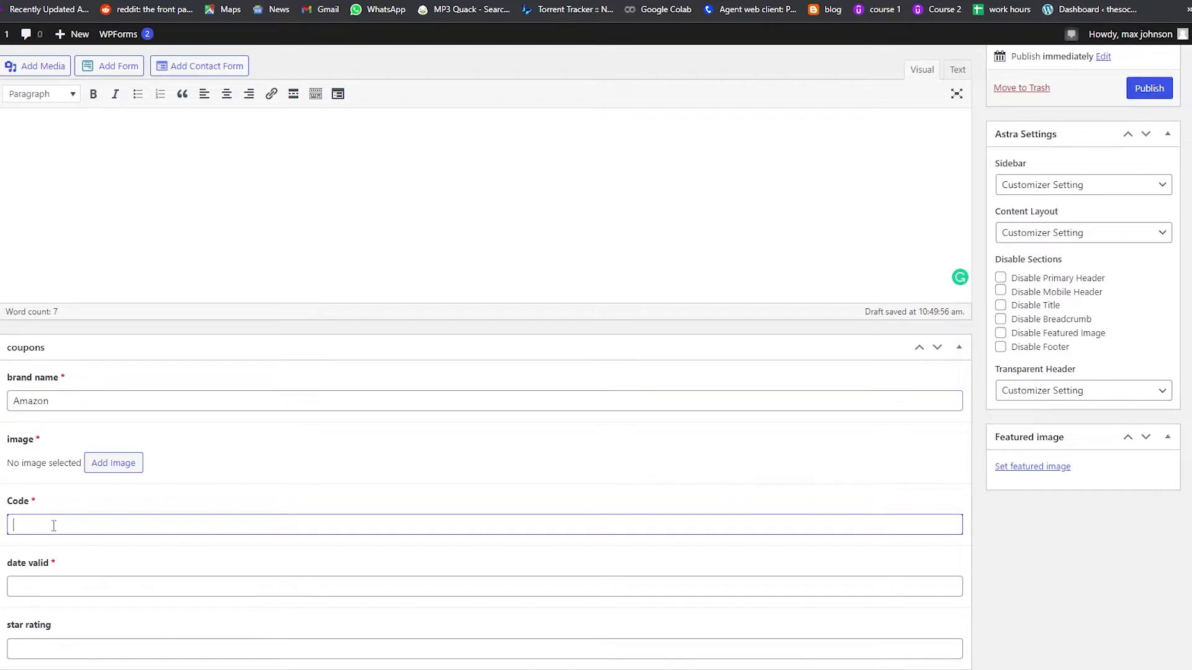
scroll(72, 525, "down", 1)
type("A")
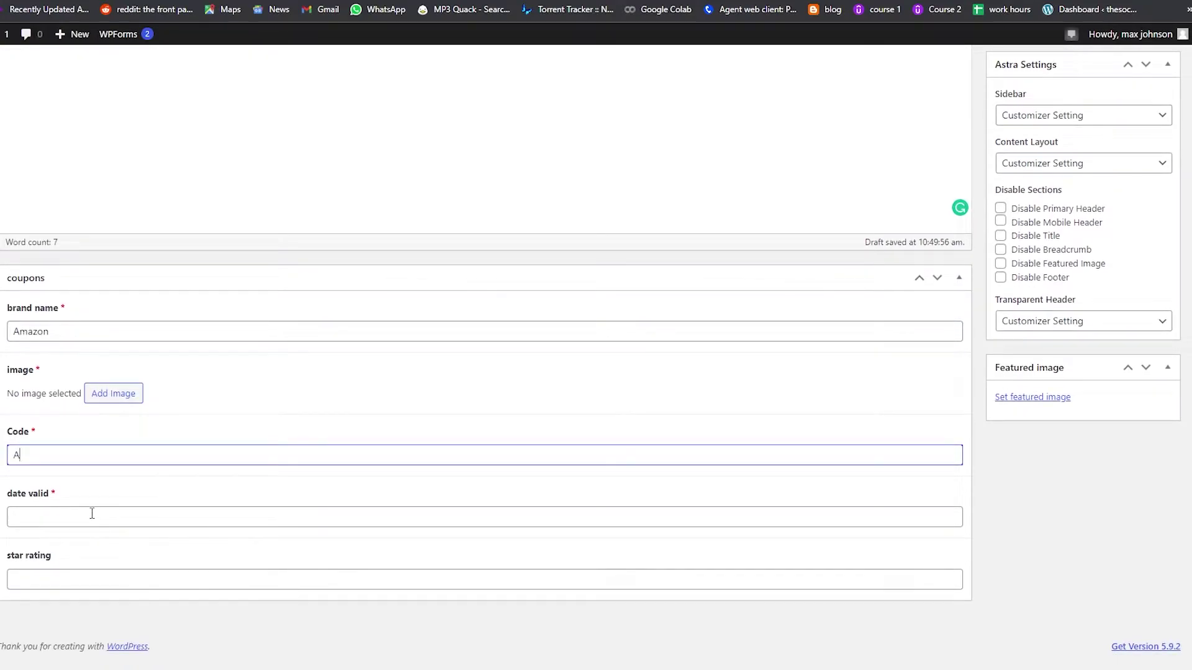
type("MZ009")
Search the free image library for "amazon" to find a picture for the coupon's image field.
left_click(97, 394)
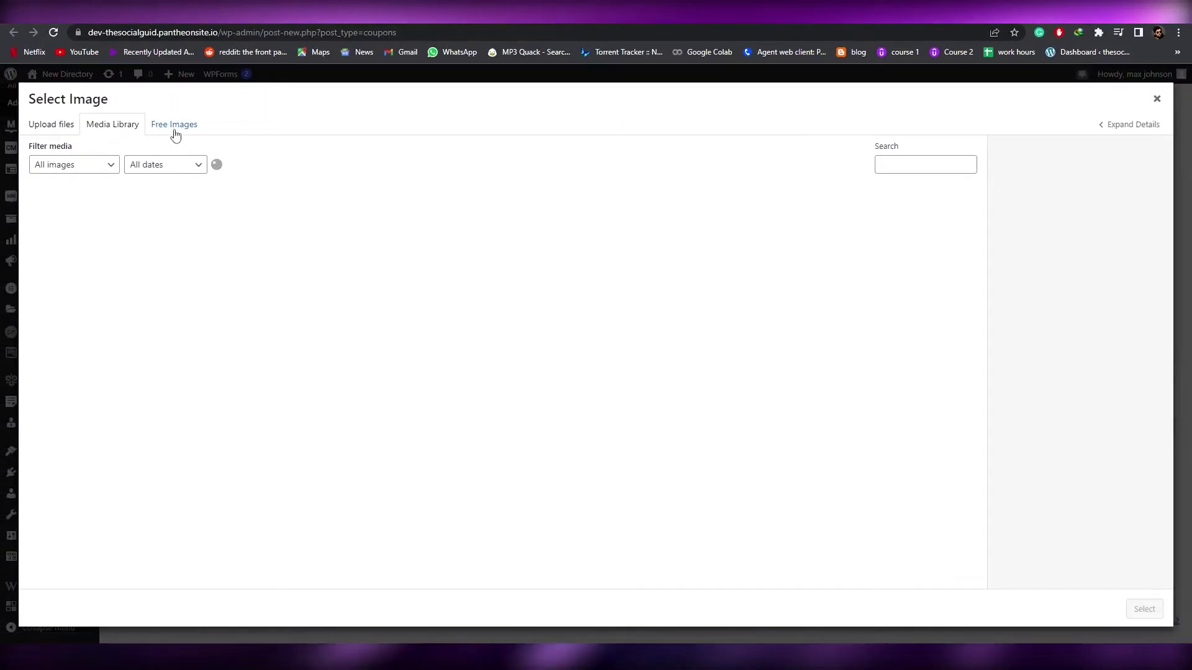
left_click(174, 126)
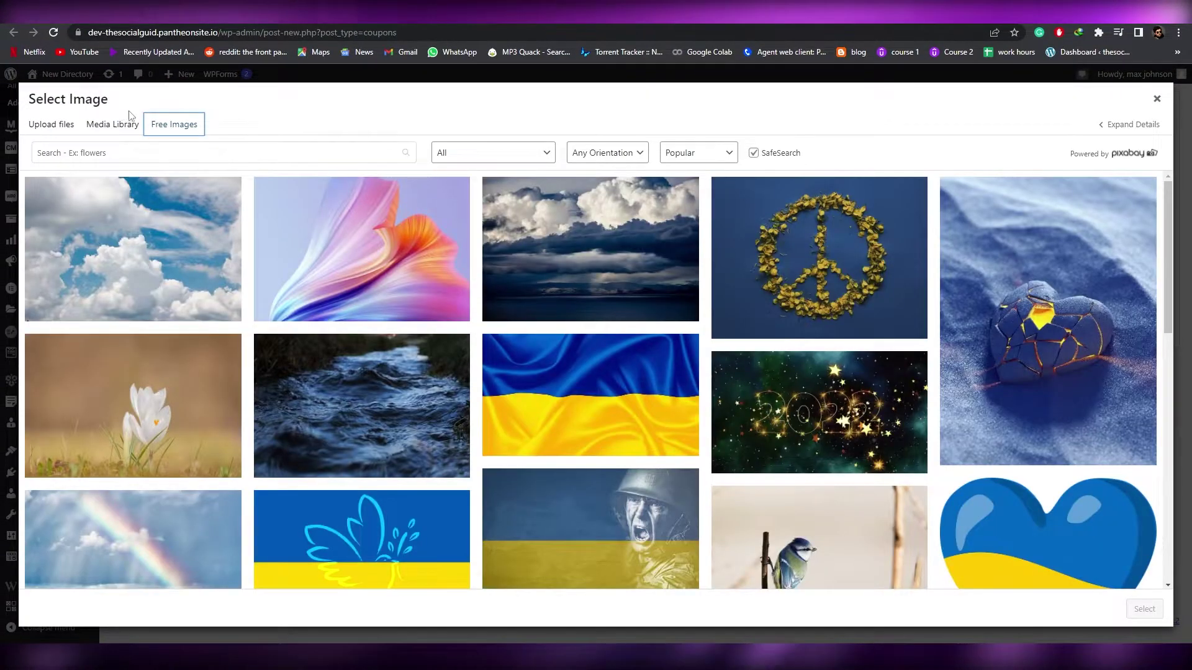
left_click(331, 146)
type("amazon")
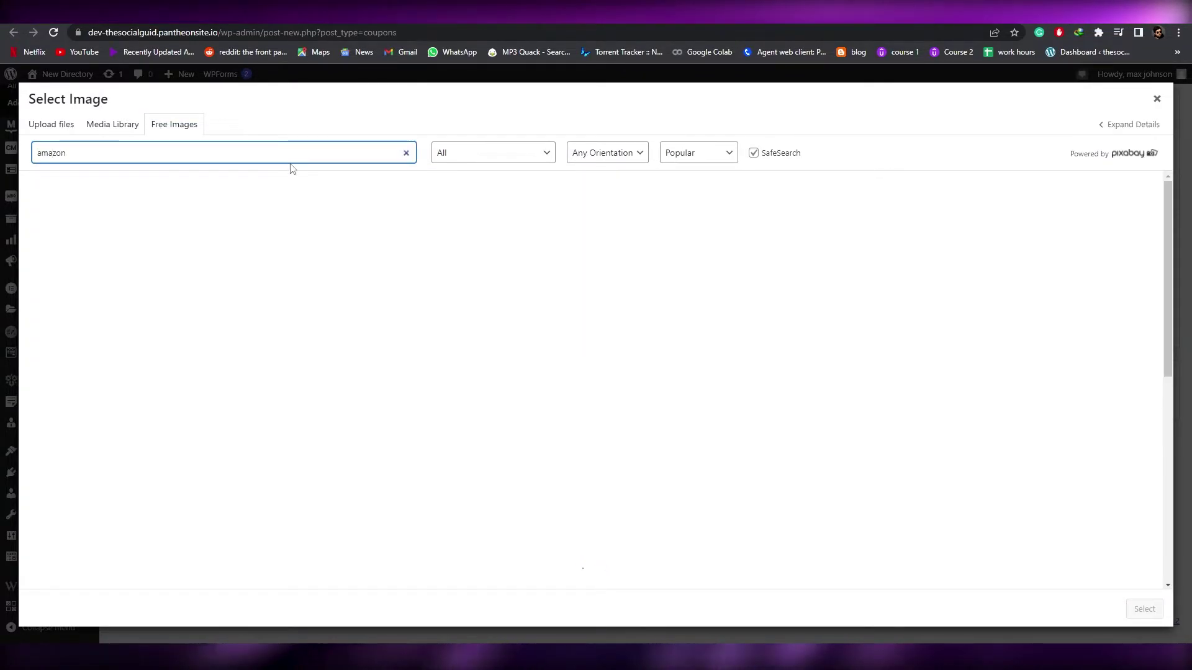
scroll(610, 318, "down", 10)
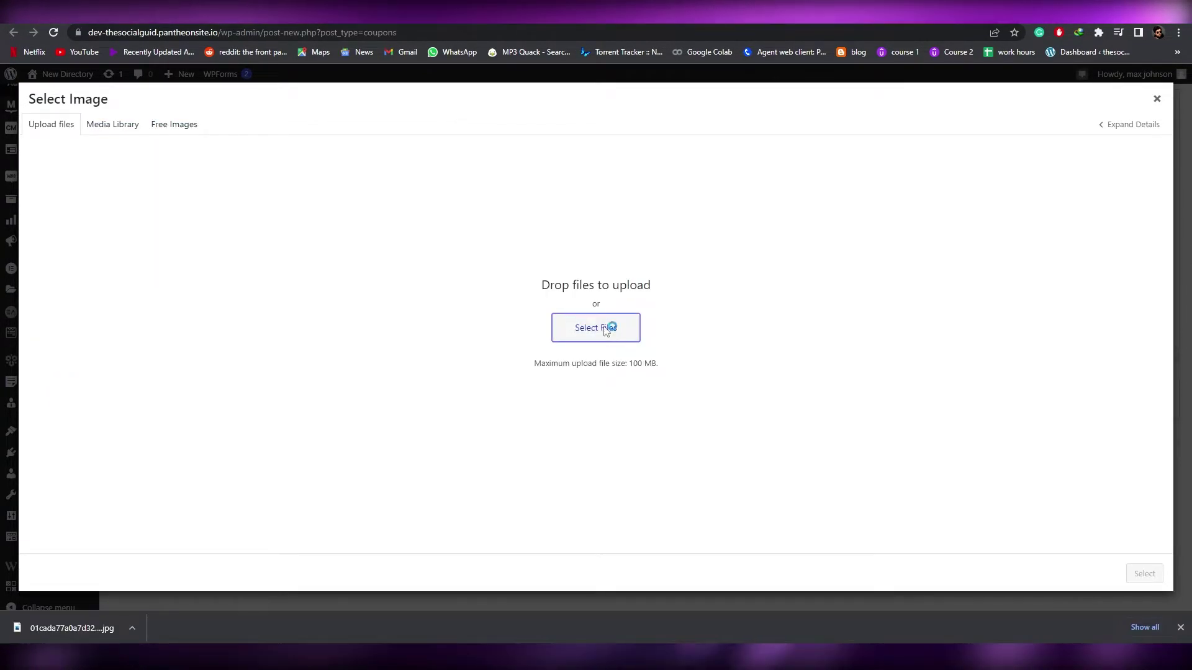
Try to upload the Amazon logo file from the Pictures folder to the media library.
left_click(606, 327)
scroll(48, 152, "up", 3)
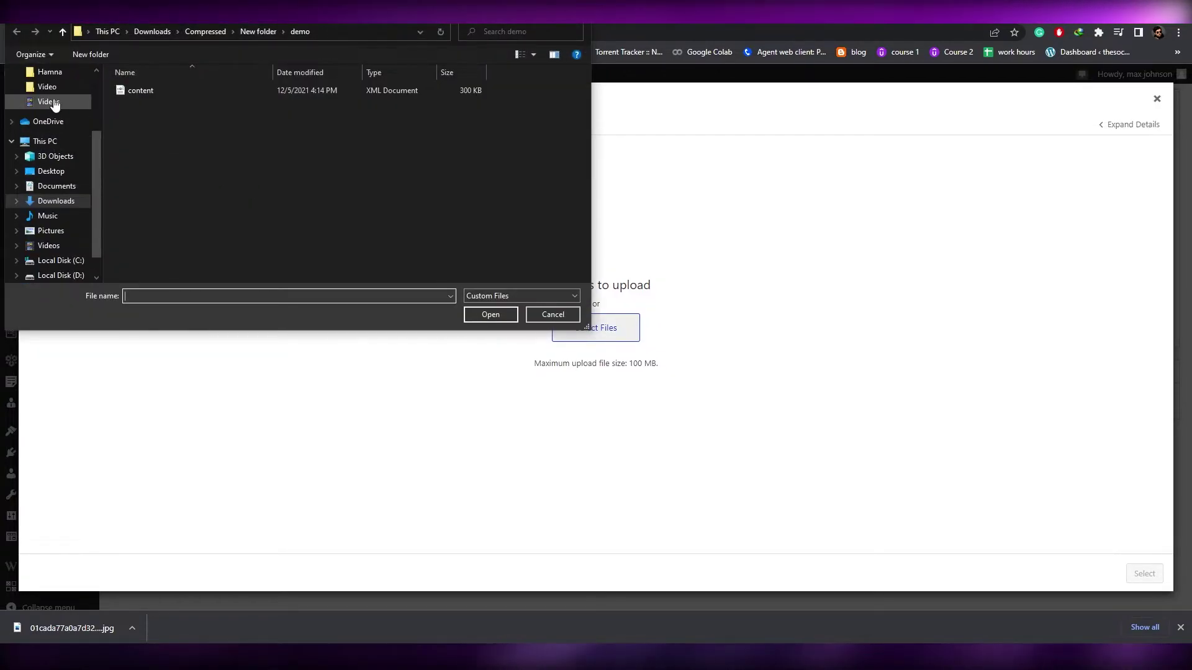
left_click(50, 117)
left_click(543, 99)
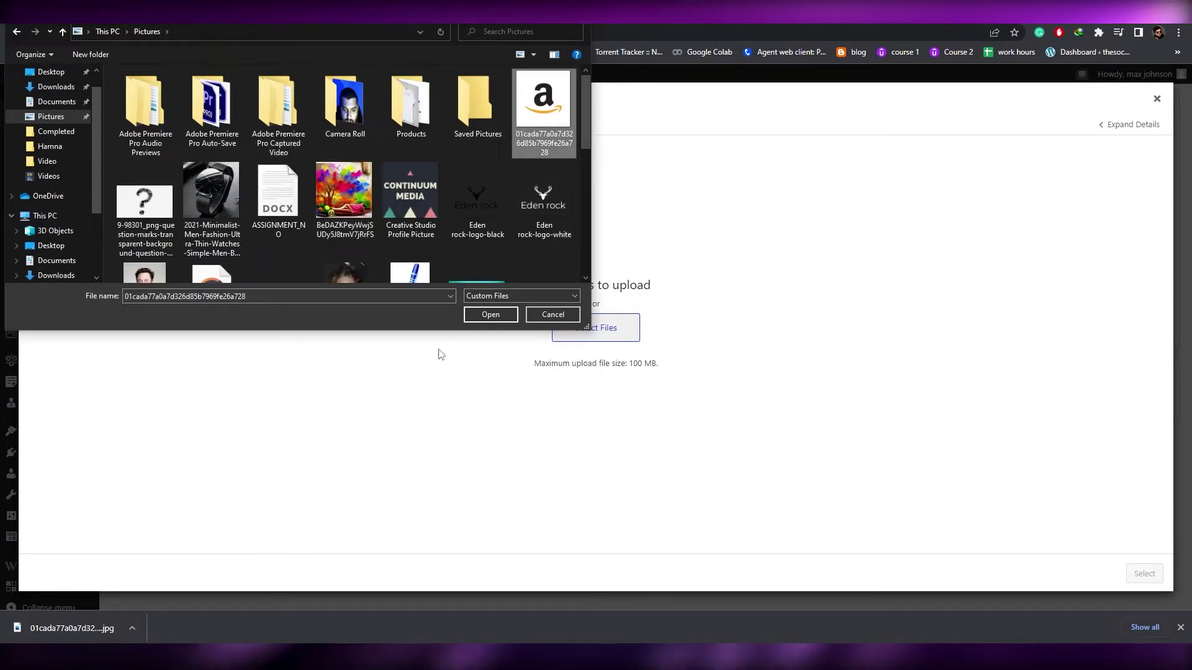
left_click(490, 314)
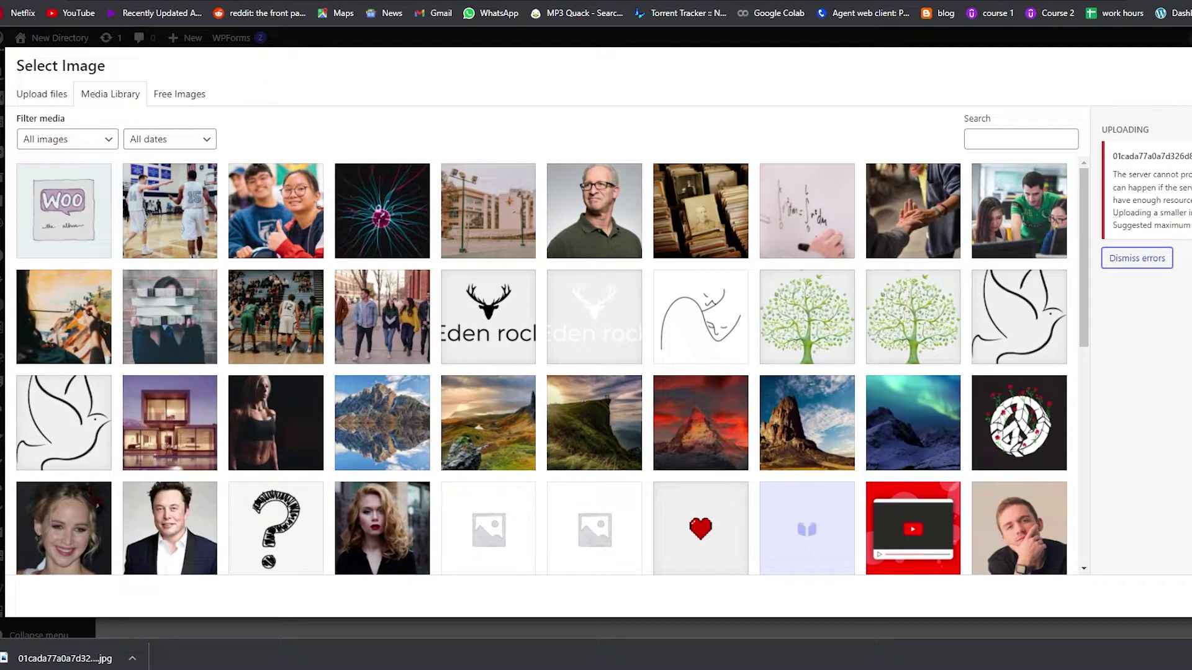
scroll(252, 233, "down", 7)
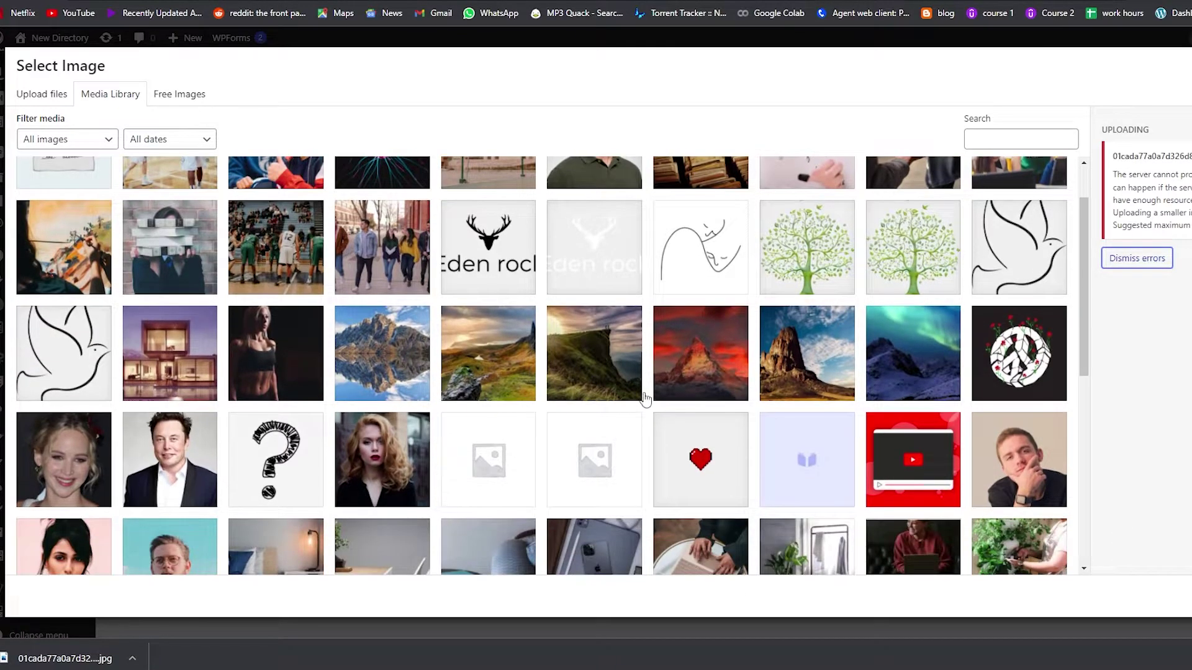
scroll(445, 451, "up", 8)
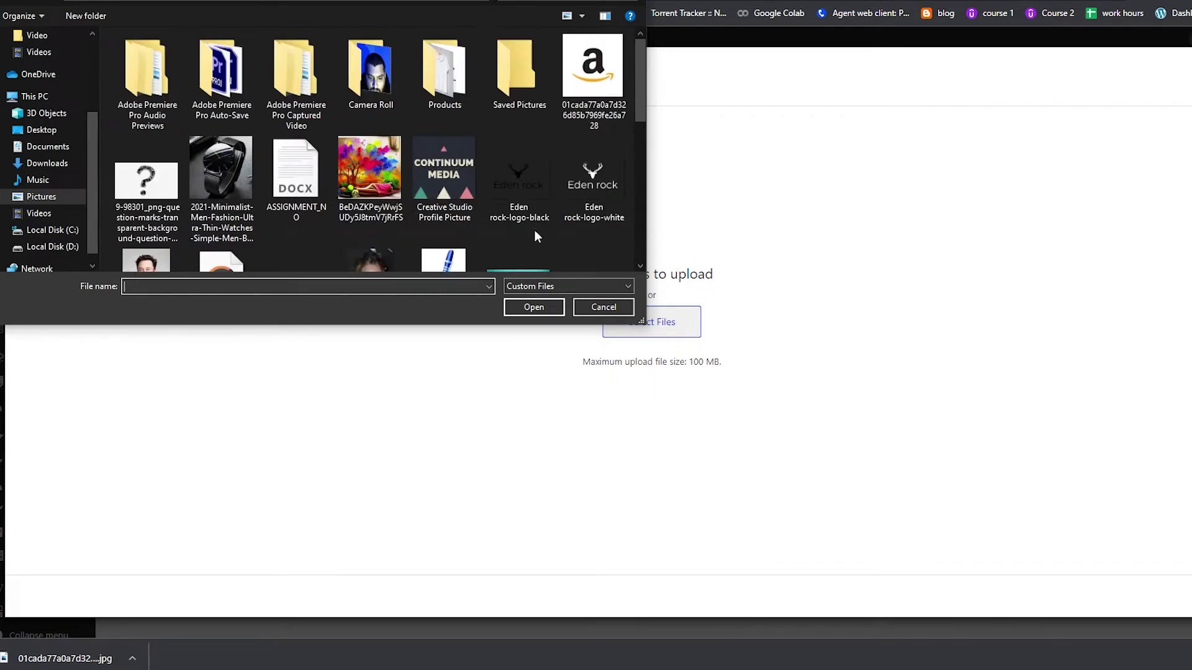
Retry the Amazon logo upload and use the WOO album picture from the media library as the coupon's image.
left_click(591, 78)
double_click(591, 78)
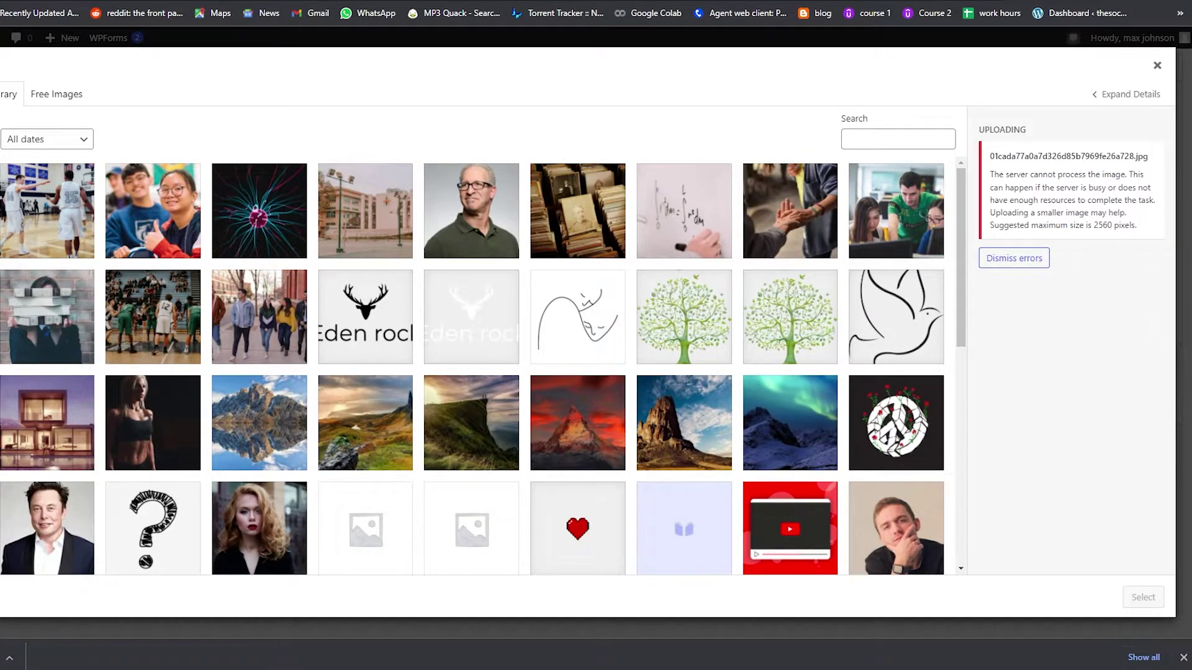
left_click(1145, 605)
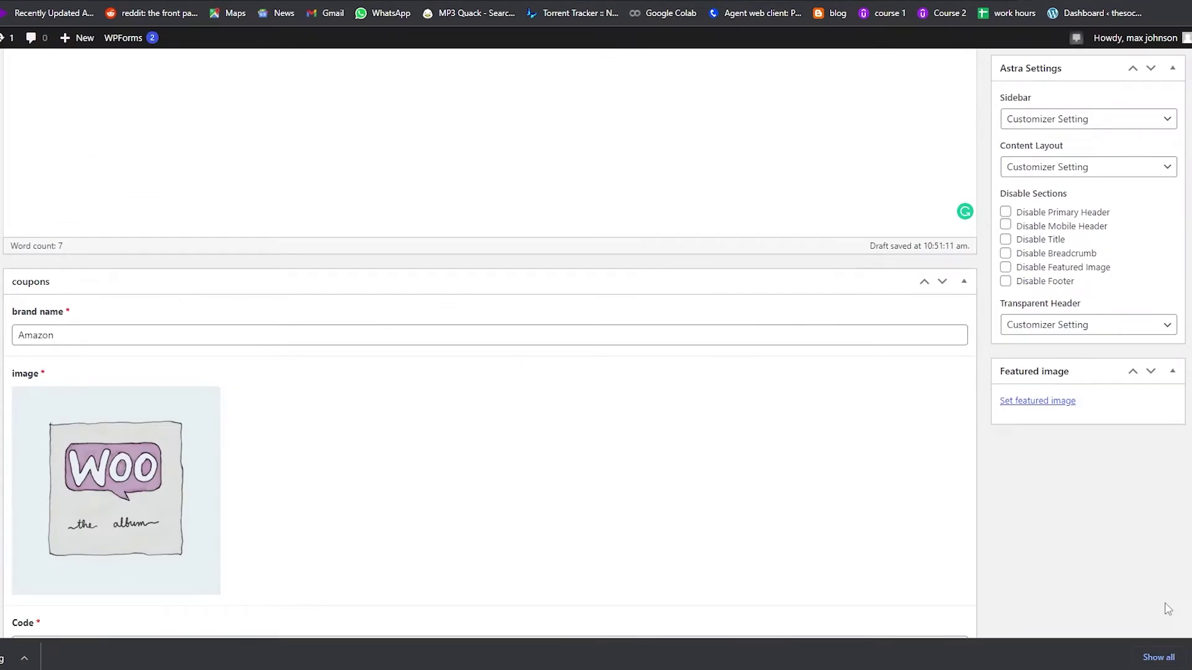
Set the coupon's date valid field to 30/04/2022.
scroll(230, 470, "down", 1)
scroll(230, 470, "down", 4)
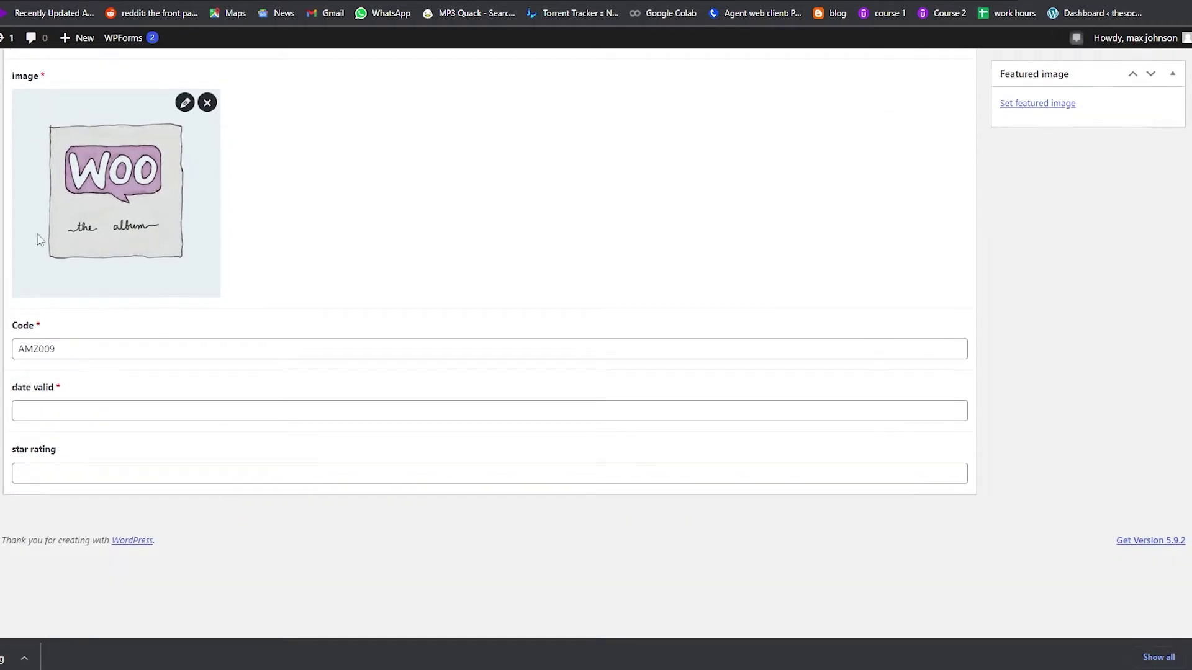
left_click(70, 406)
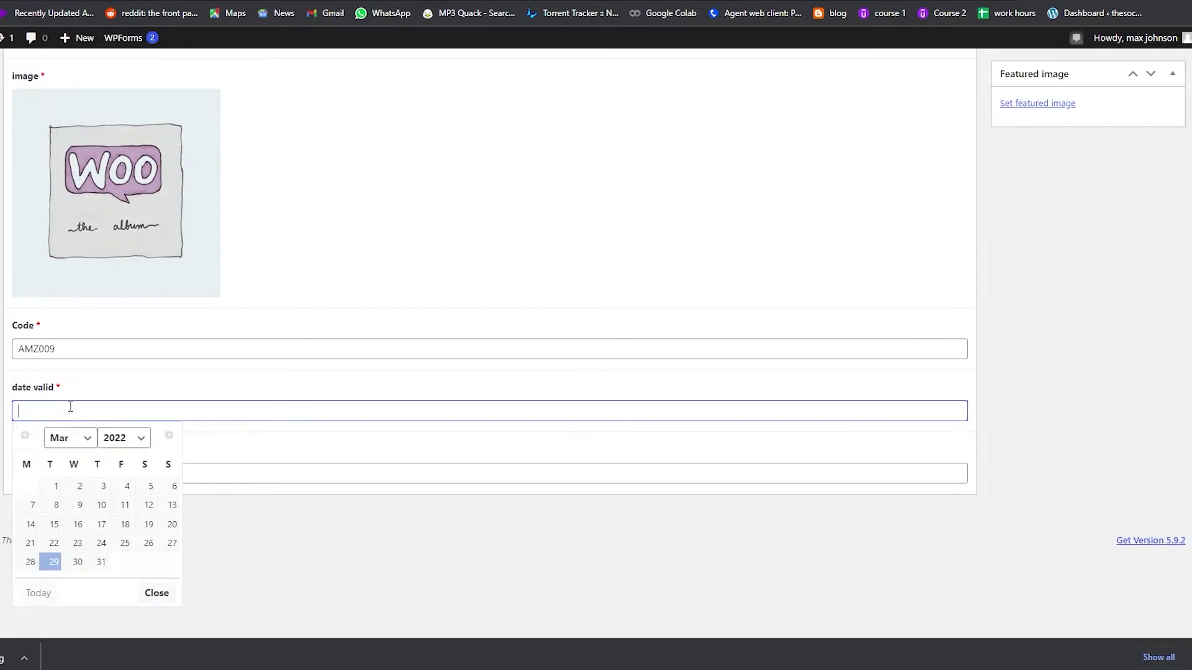
left_click(101, 561)
left_click(38, 413)
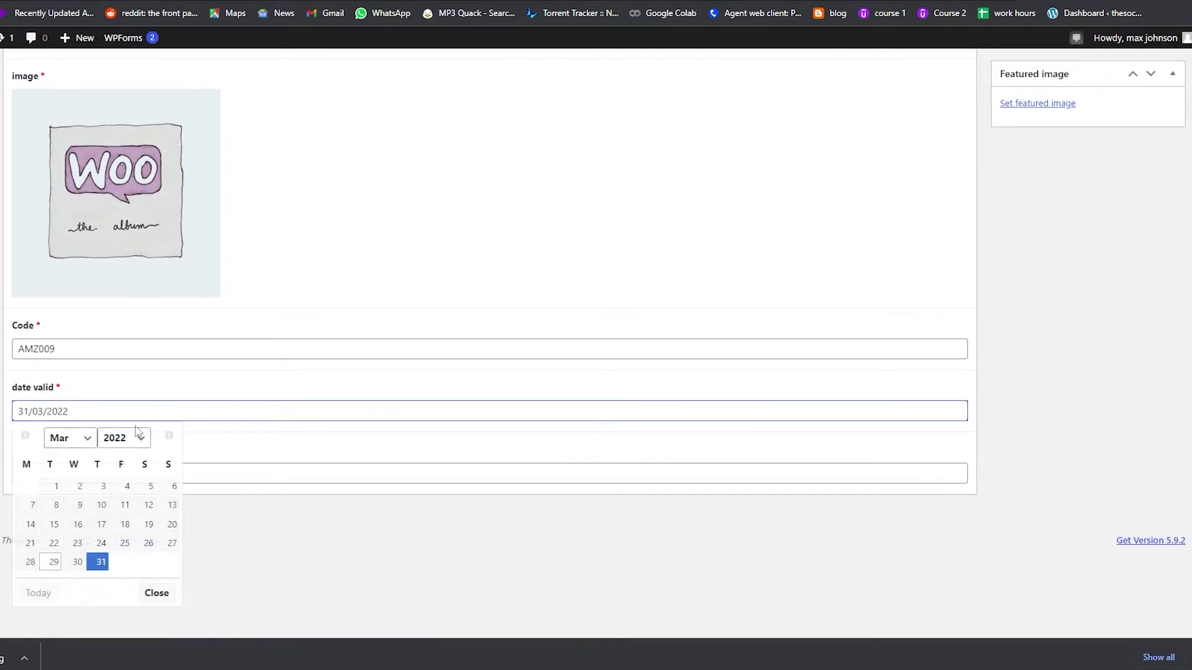
left_click(75, 439)
left_click(59, 497)
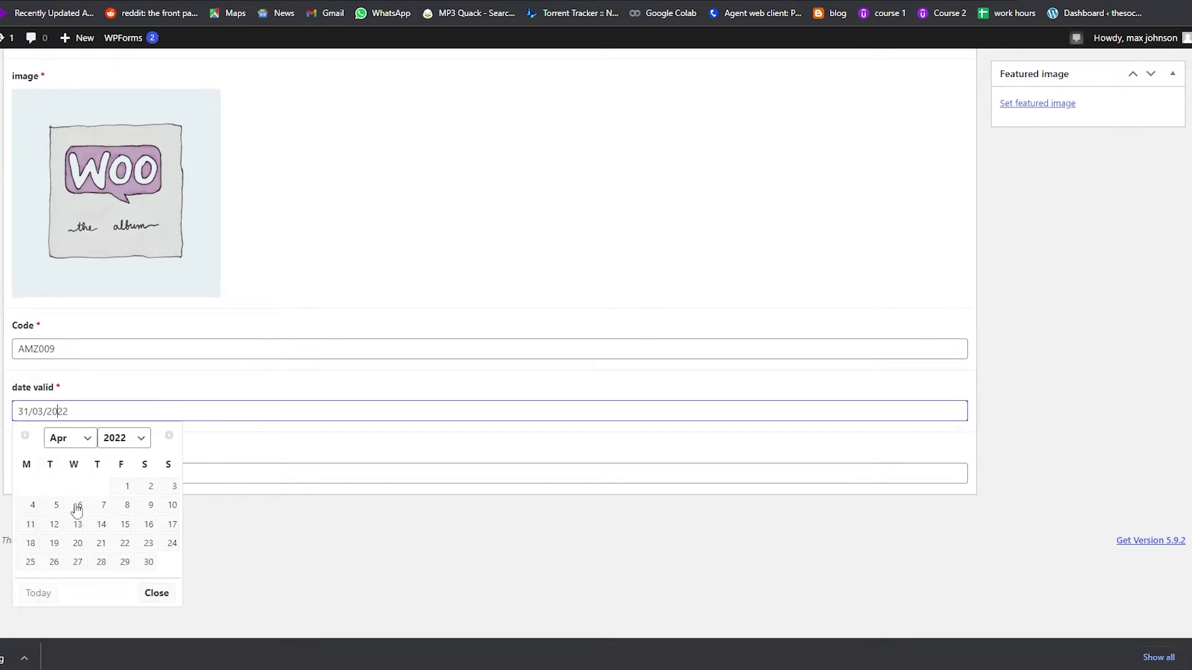
left_click(148, 563)
Give the coupon a star rating of 3 and publish it.
left_click(48, 476)
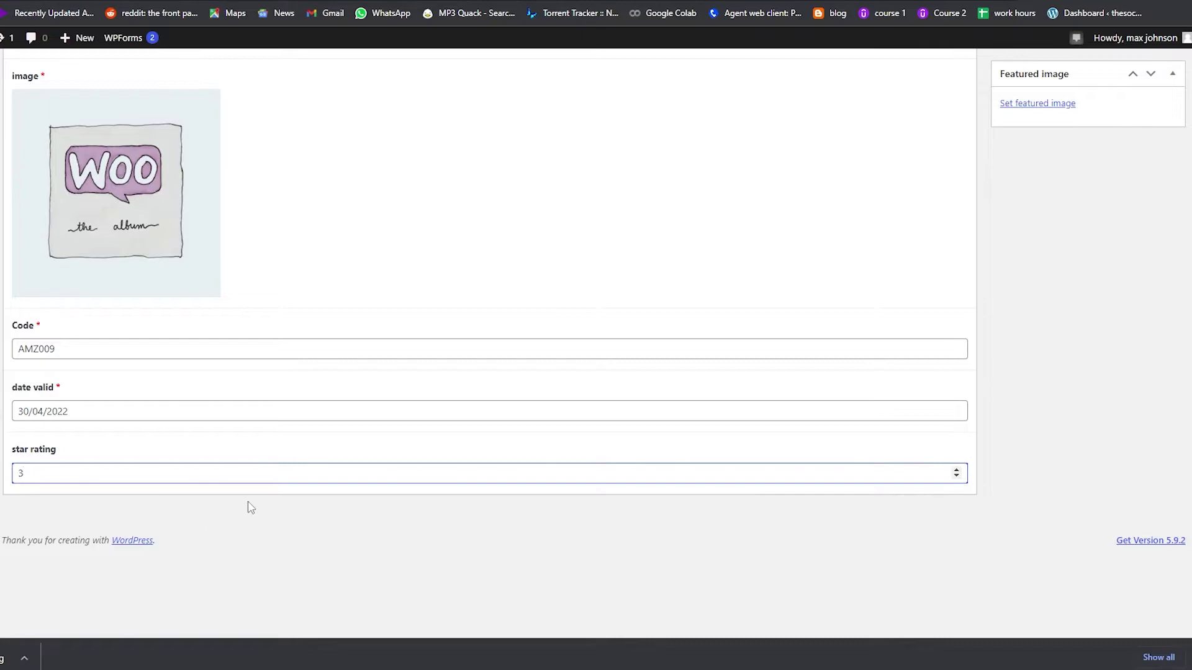
scroll(1056, 519, "up", 10)
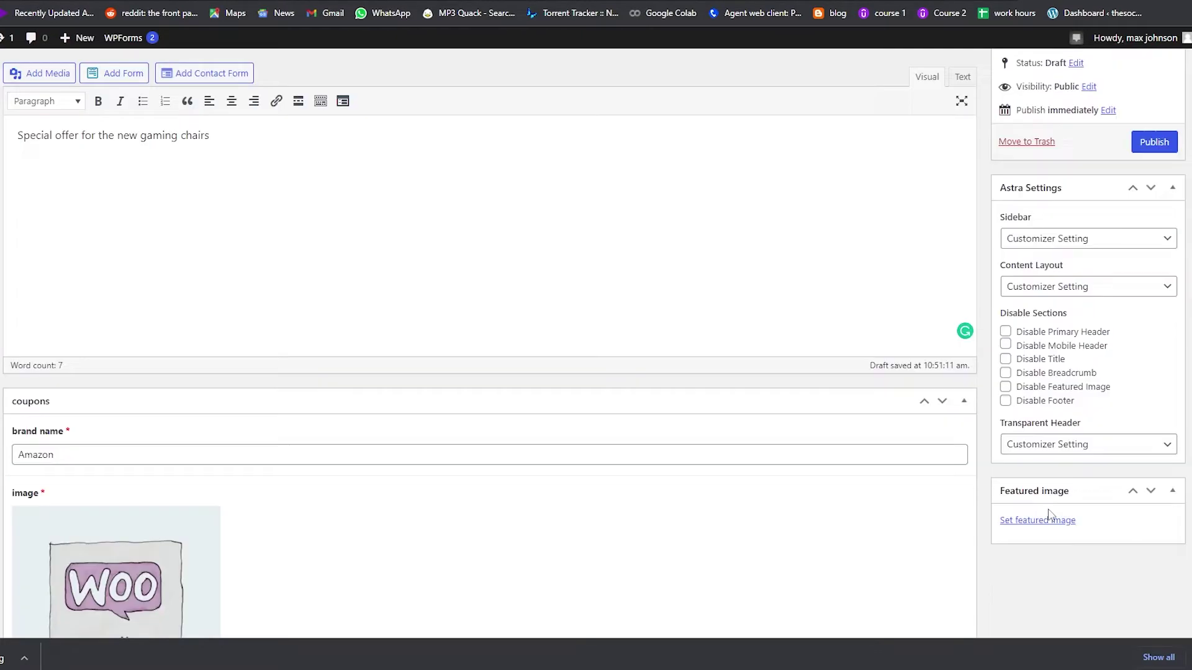
left_click(1153, 420)
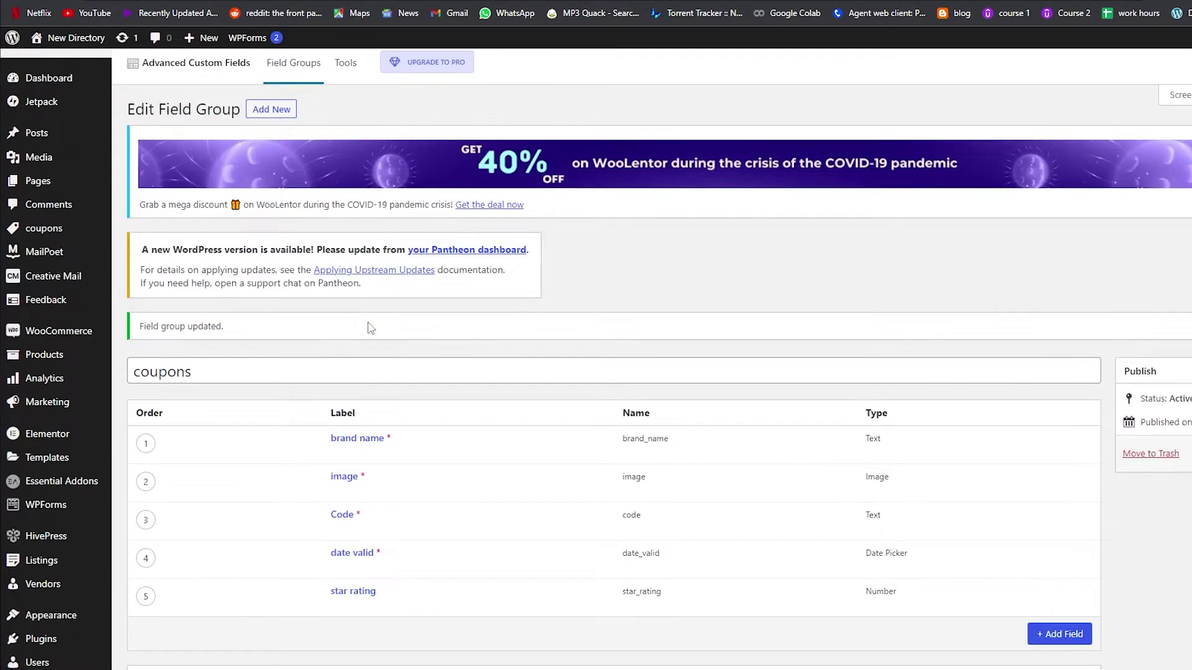
Review the fields and location rule of the coupons field group and open the list of all coupons.
scroll(11, 273, "down", 5)
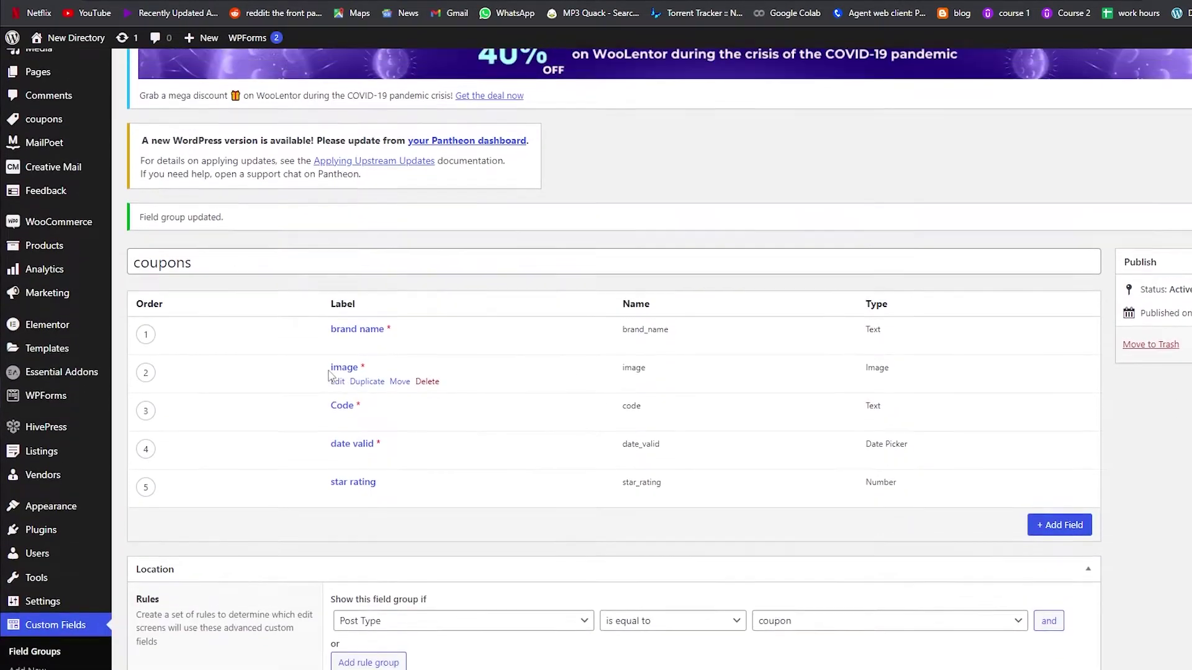
scroll(11, 273, "up", 5)
scroll(11, 273, "down", 5)
scroll(11, 273, "up", 3)
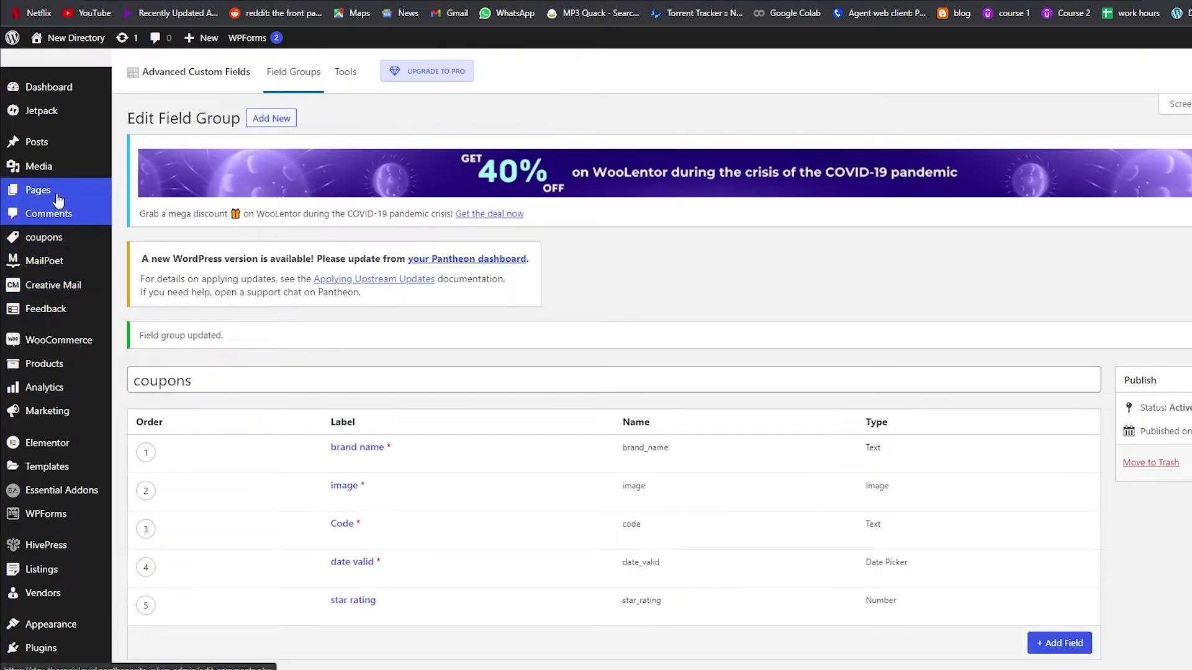
scroll(25, 285, "down", 1)
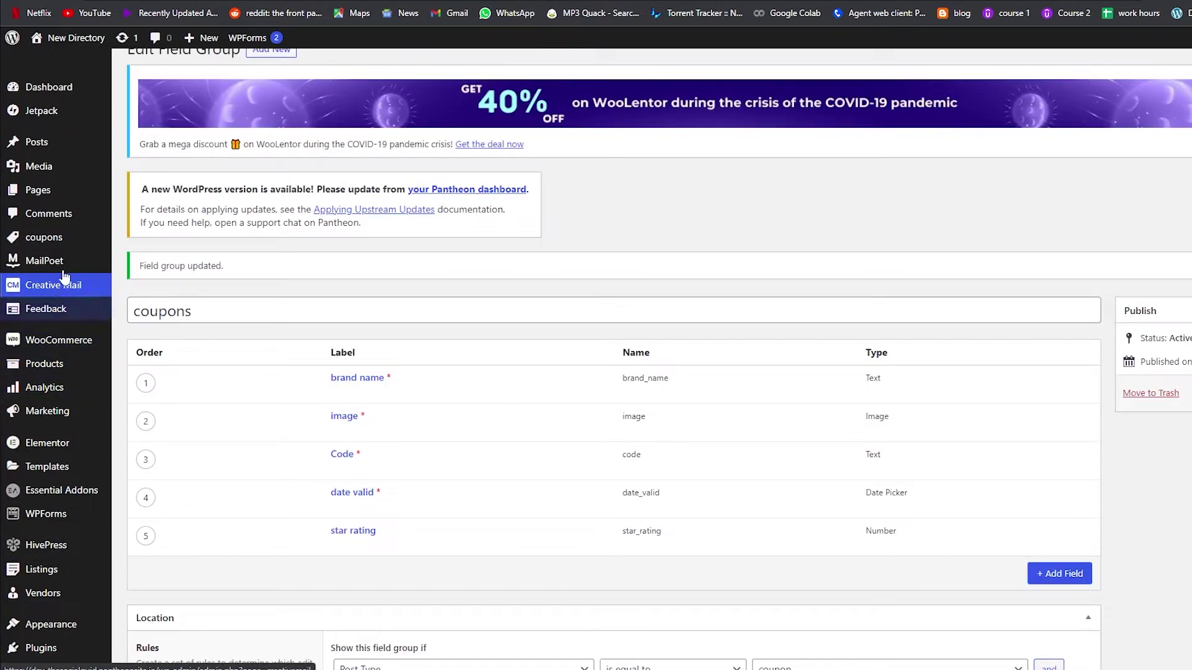
mouse_move(66, 242)
left_click(157, 244)
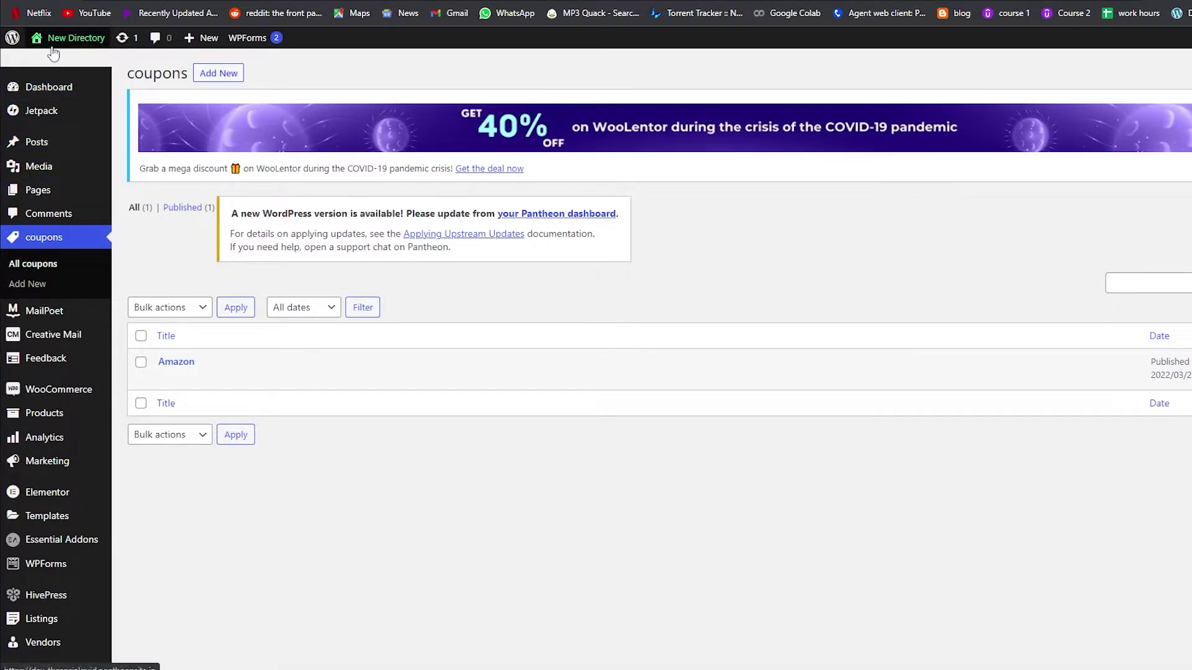
Create a new Elementor template of type Section named "Coupons\ promo code".
scroll(532, 340, "down", 2)
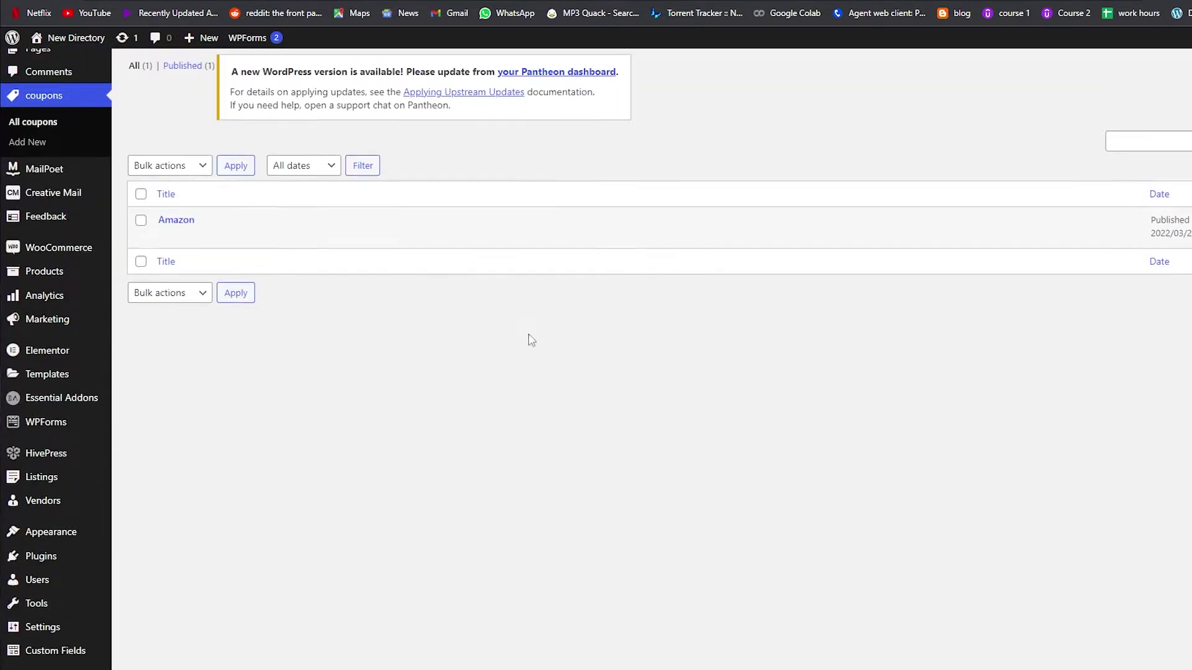
scroll(532, 340, "up", 1)
mouse_move(56, 455)
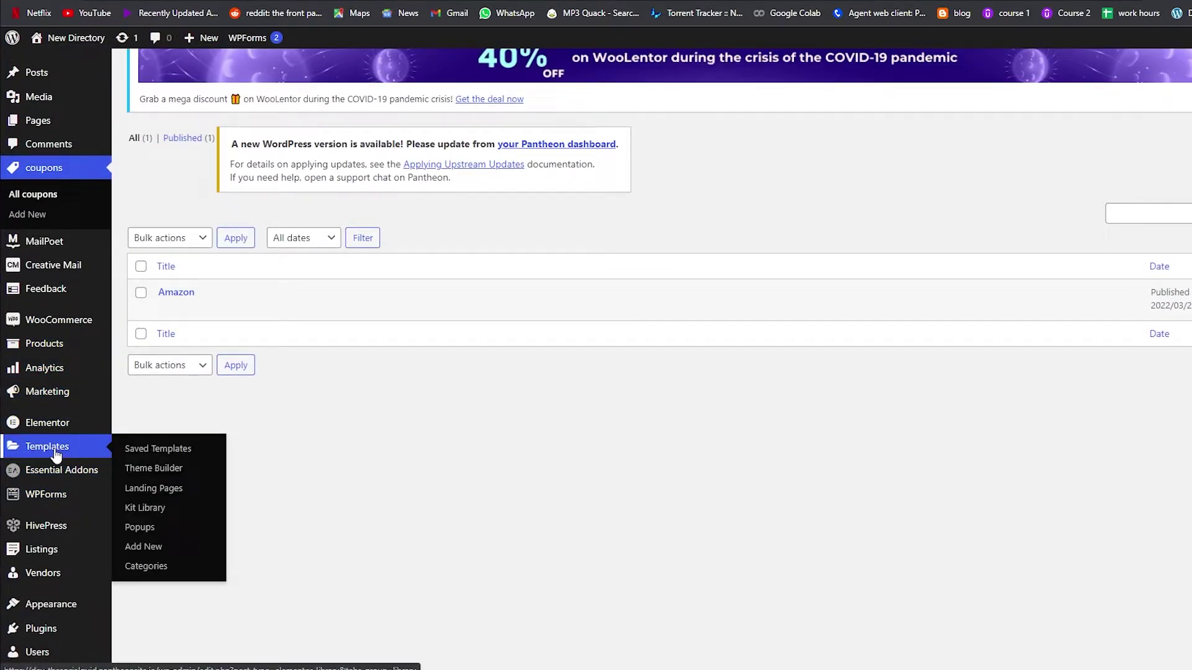
left_click(151, 553)
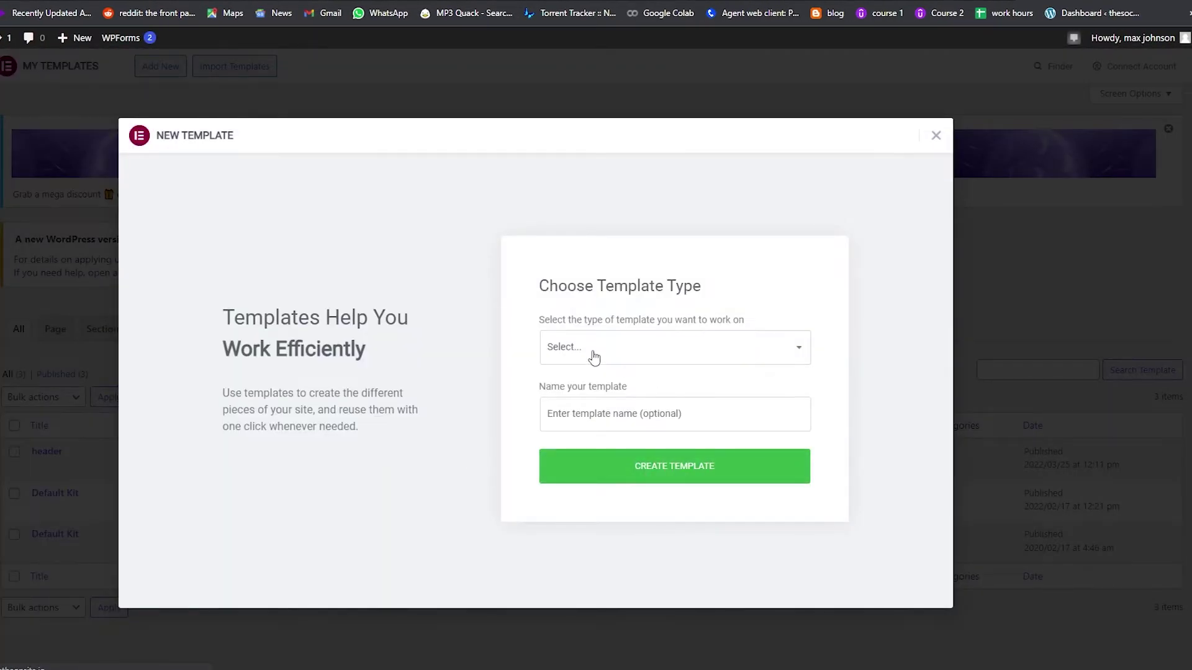
left_click(594, 356)
left_click(599, 394)
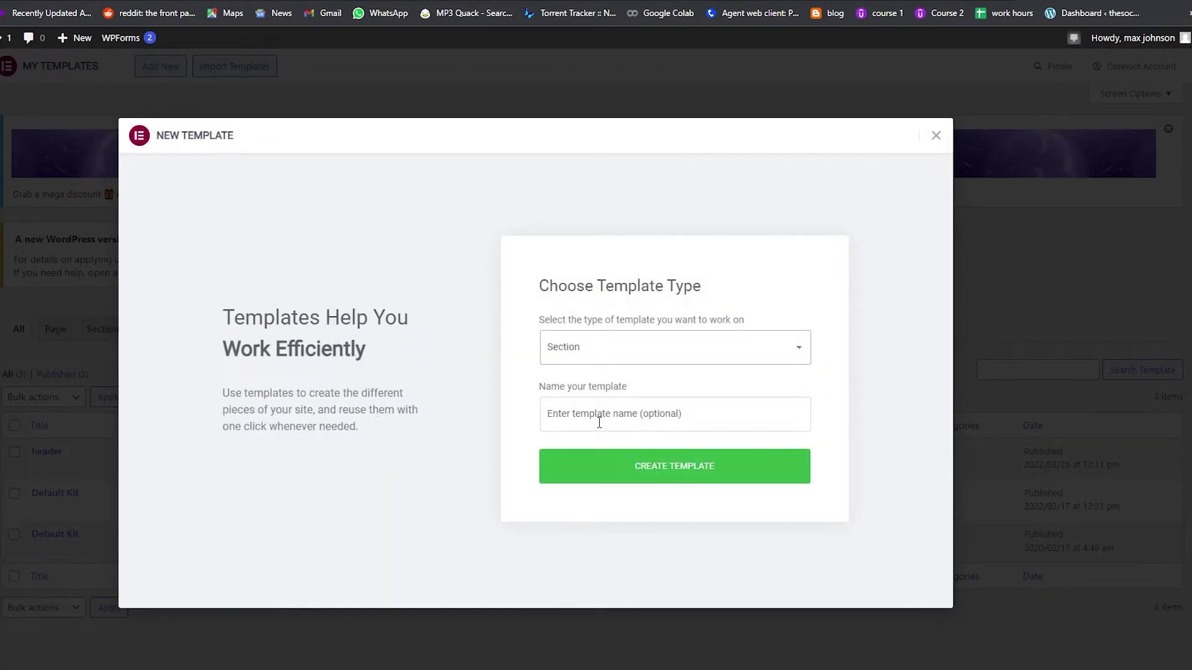
left_click(600, 424)
type("Coupons\\ promo code")
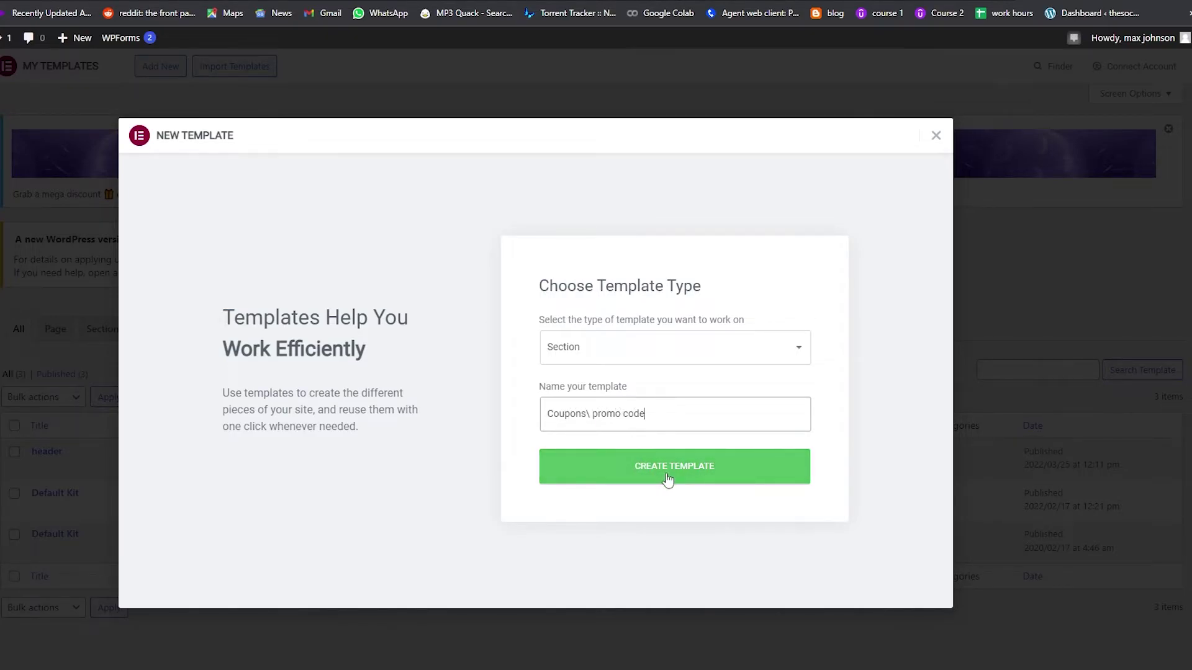
left_click(668, 480)
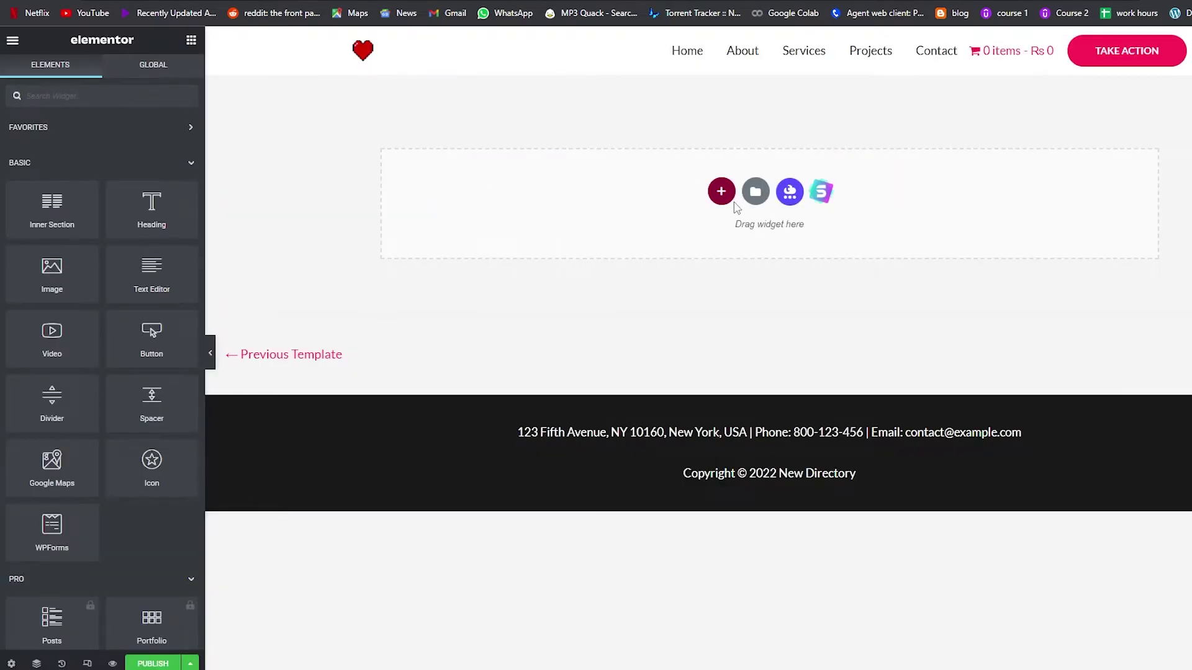
Add a three-column section to the template and narrow the outer columns so the middle one is widest.
left_click(723, 194)
left_click(738, 240)
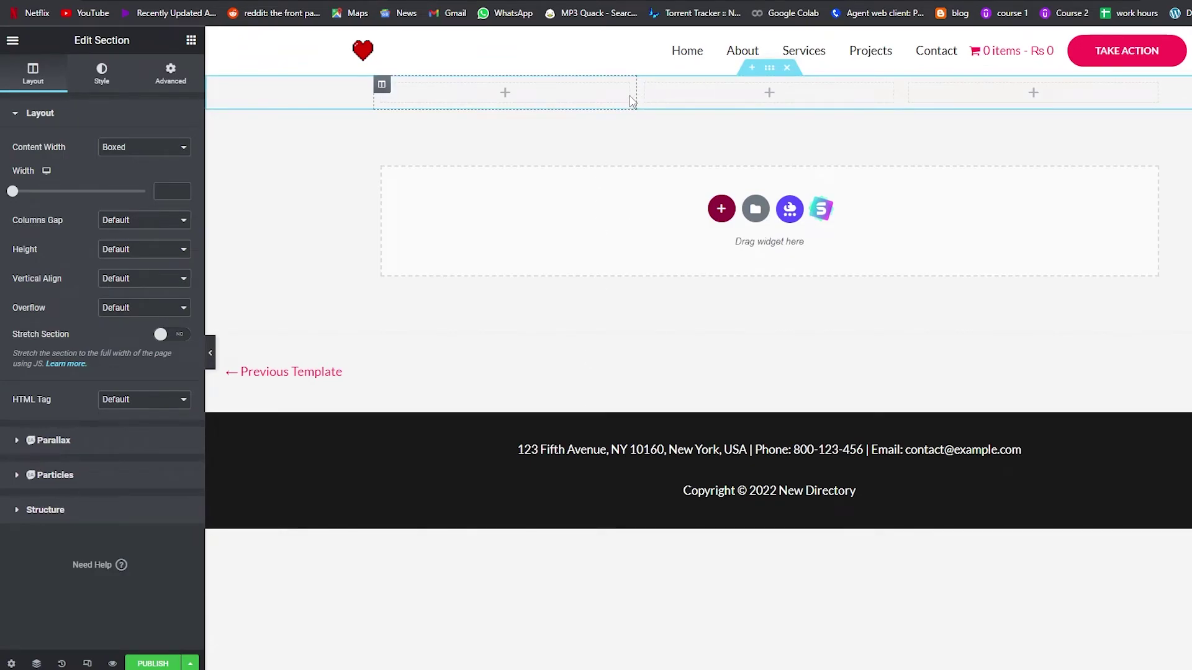
left_click_drag(638, 93, 566, 93)
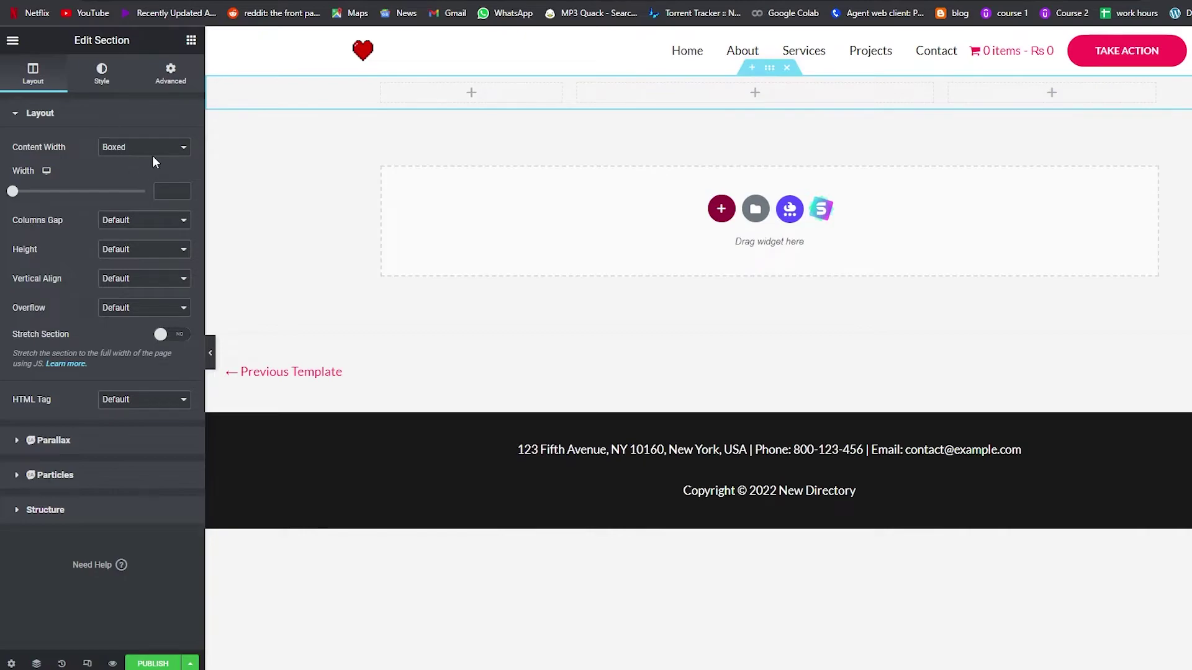
Set the three-column section's content width to Full Width.
left_click(191, 77)
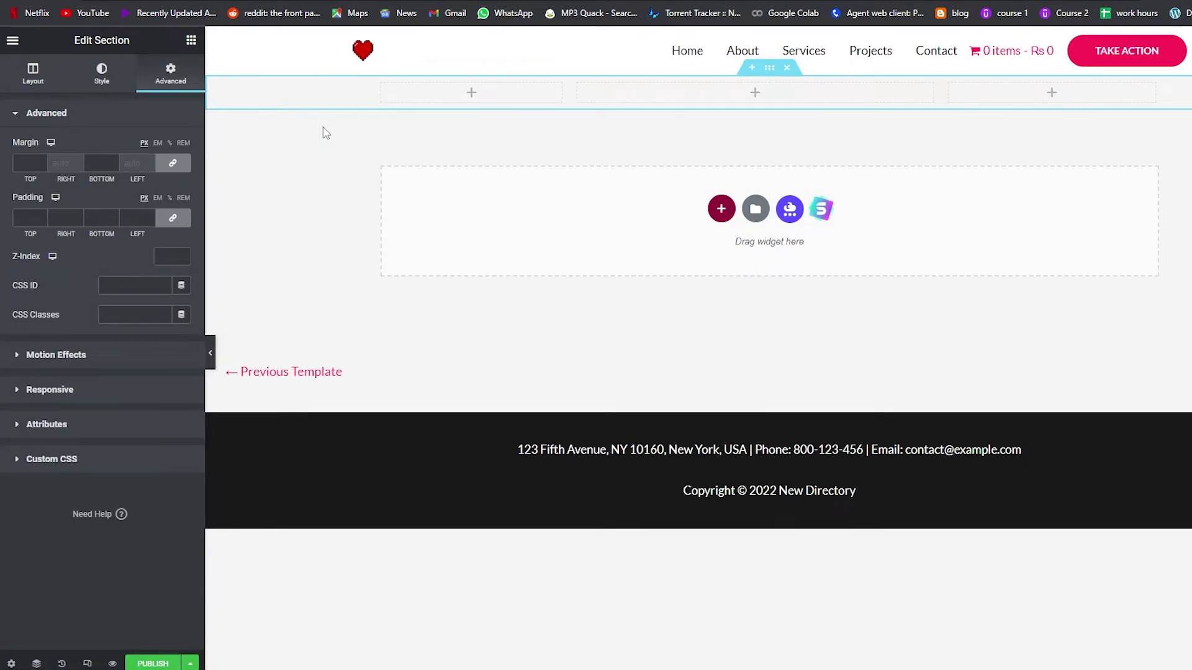
left_click(33, 73)
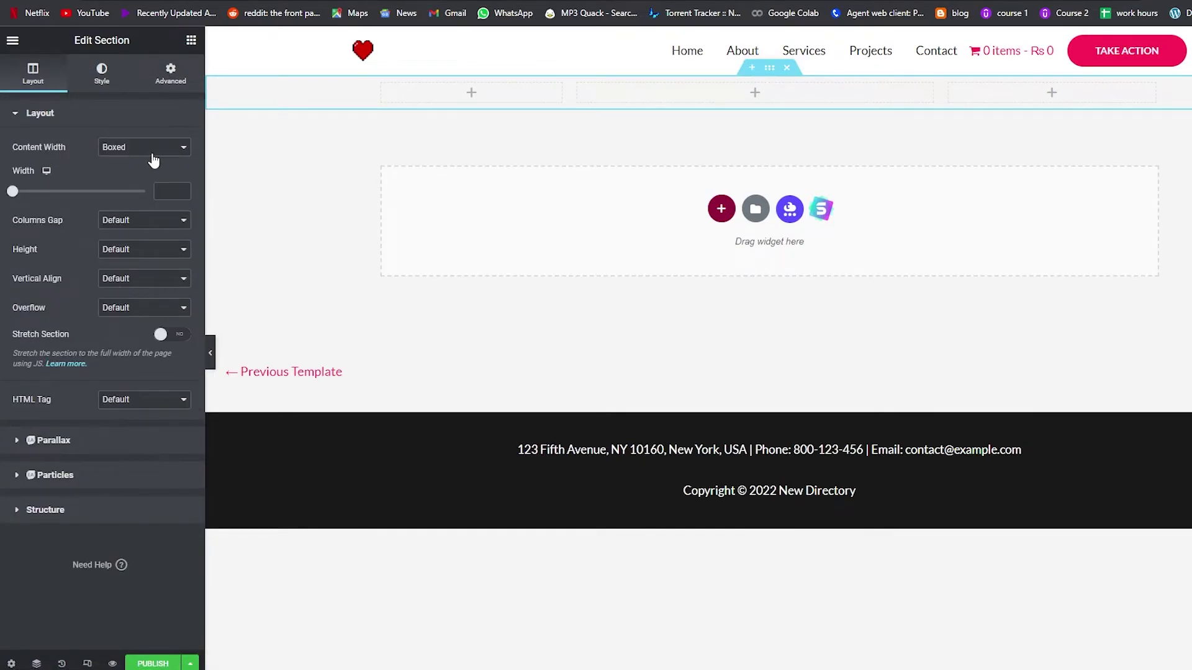
left_click(154, 155)
left_click(152, 169)
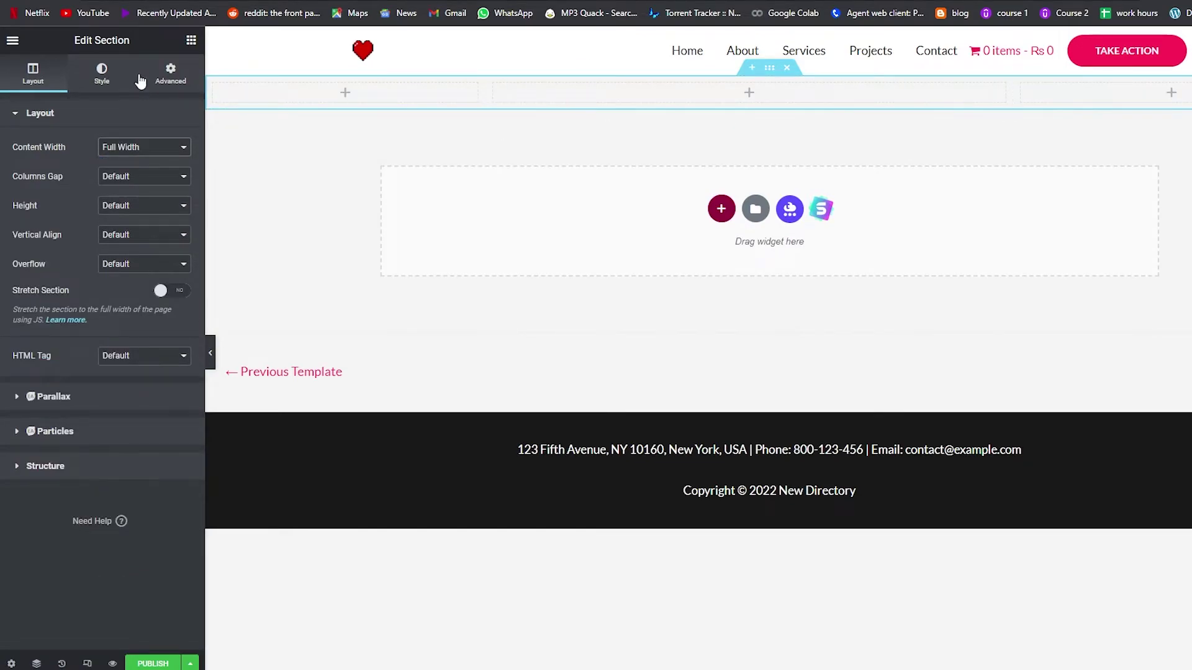
Unlink the section's padding values and set the right and left padding to 20 px.
left_click(170, 74)
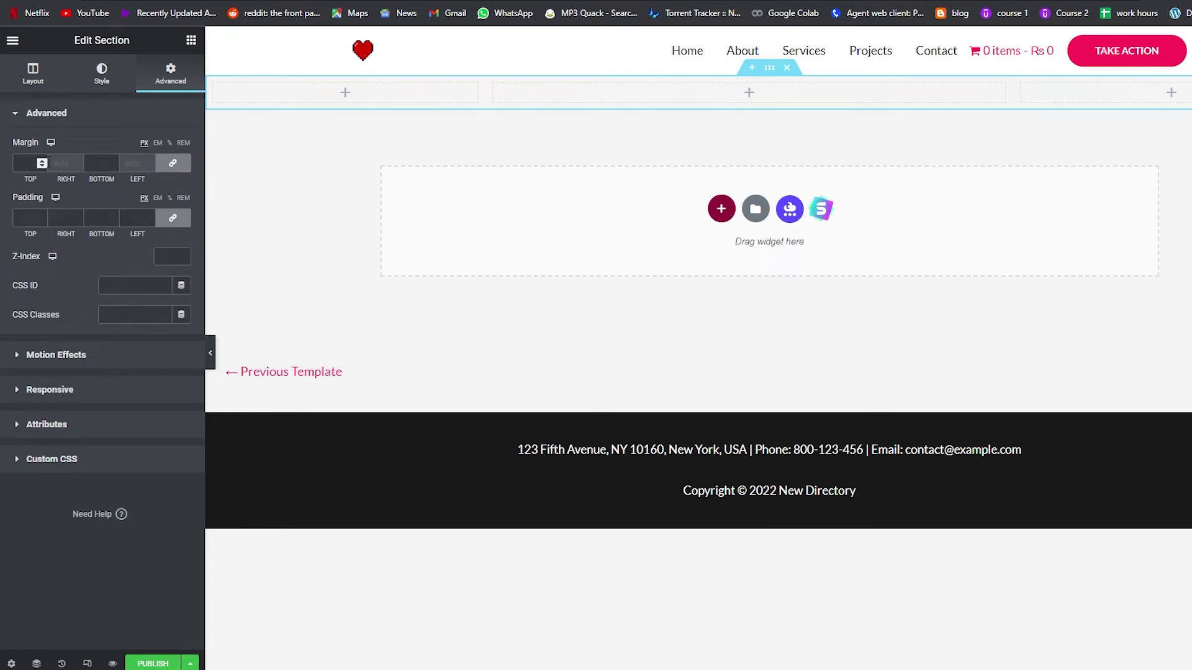
left_click(172, 218)
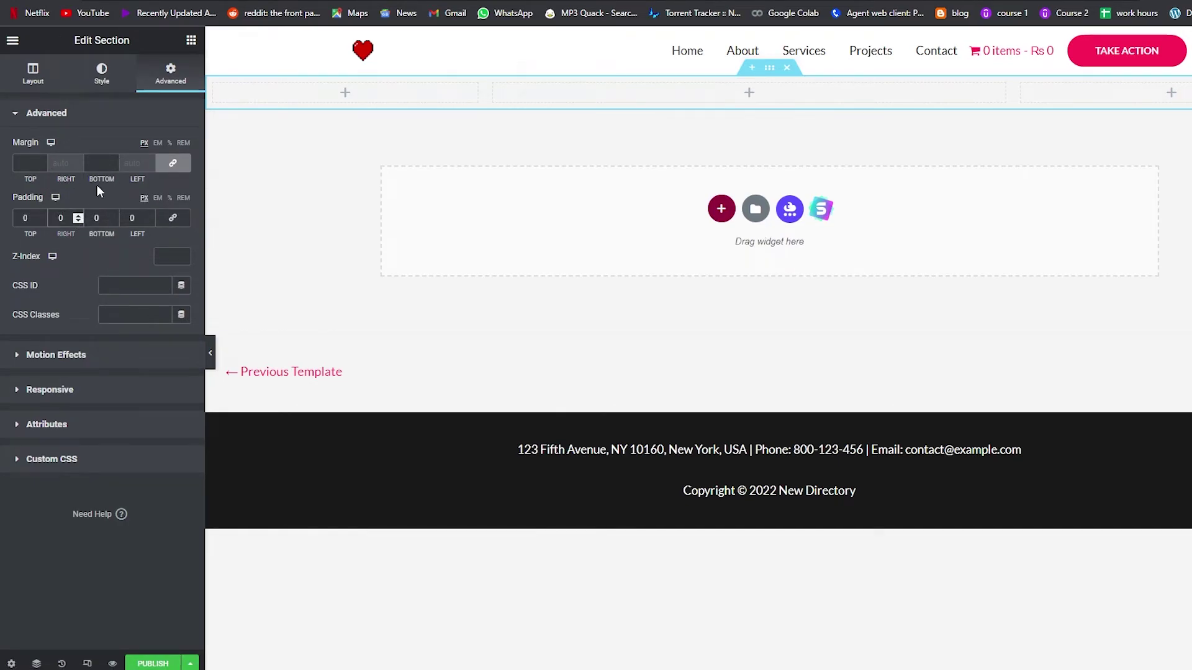
type("20")
left_click(131, 218)
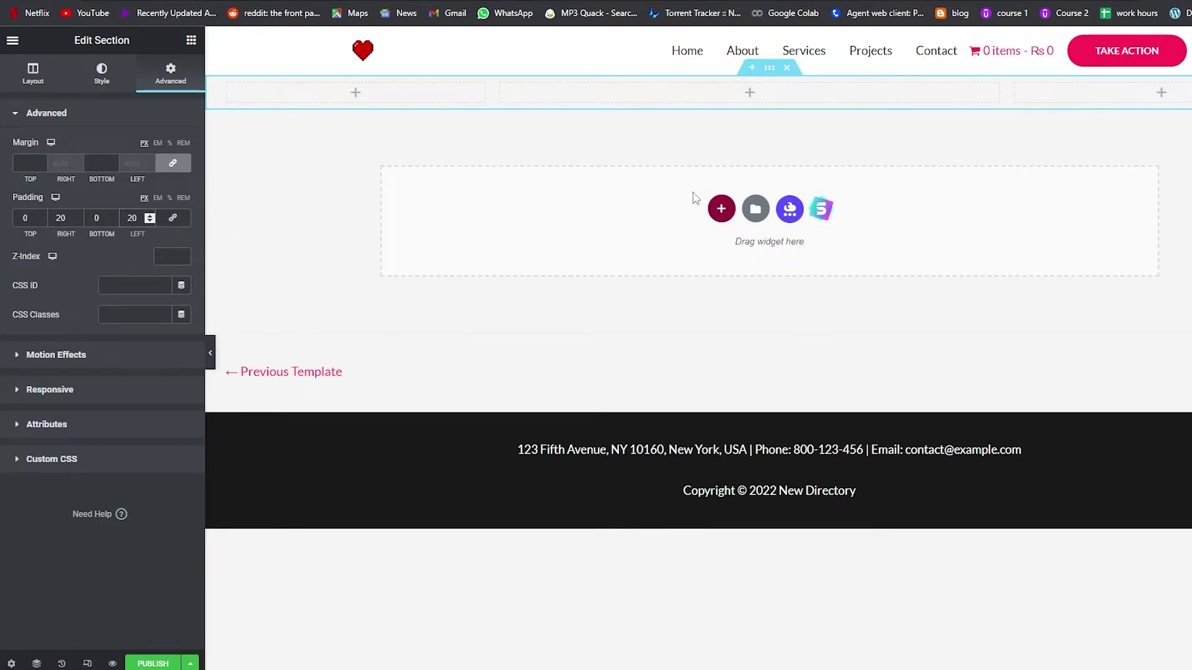
Increase the section's right and left padding to 40 px and return to its layout settings.
left_click(62, 218)
key("BackSpace")
type("4")
key("Tab")
key("Tab")
type("40")
left_click(33, 73)
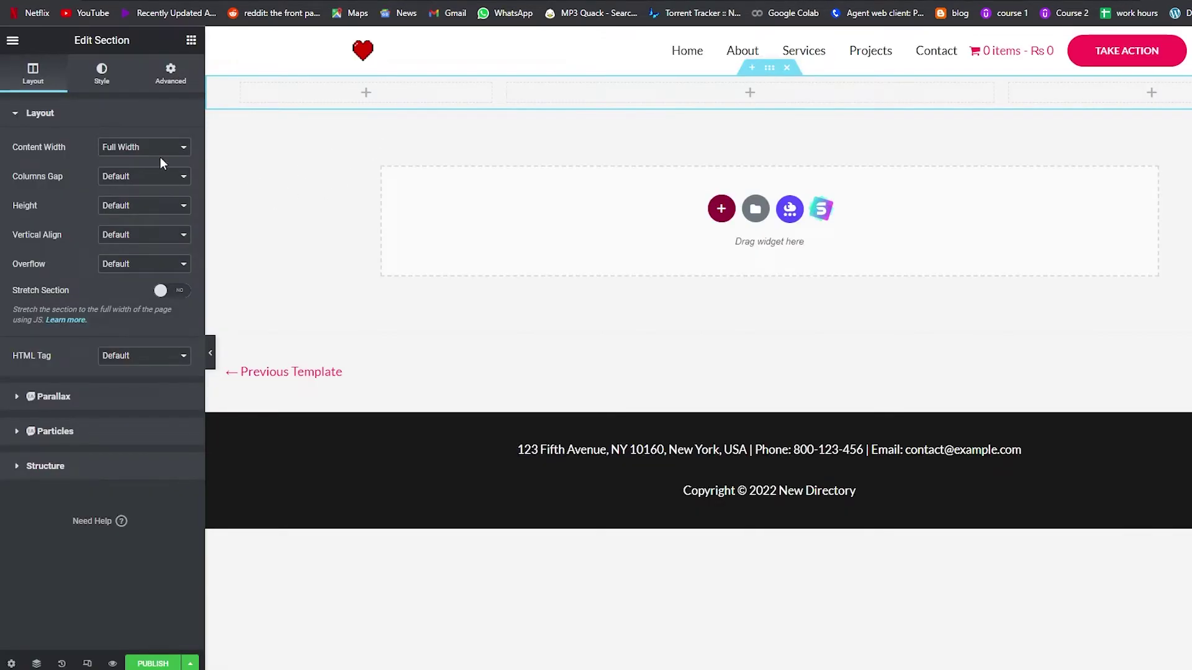
Add an Image widget to the section's first column and look at its Dynamic Content option.
left_click(348, 174)
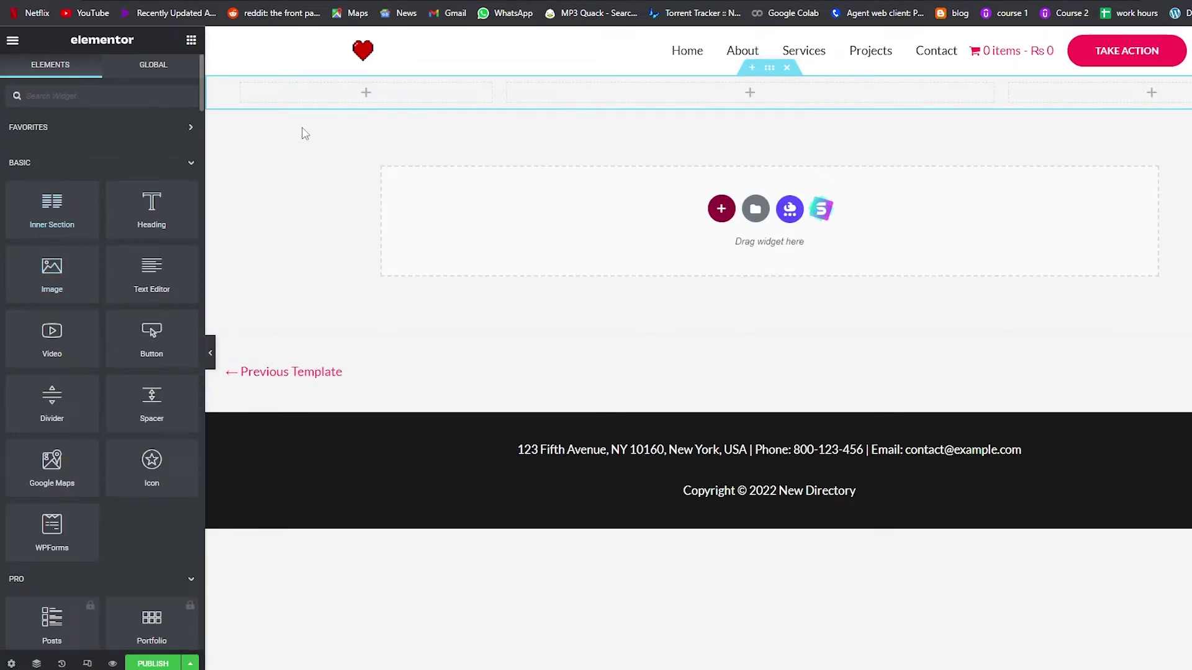
left_click_drag(52, 278, 364, 91)
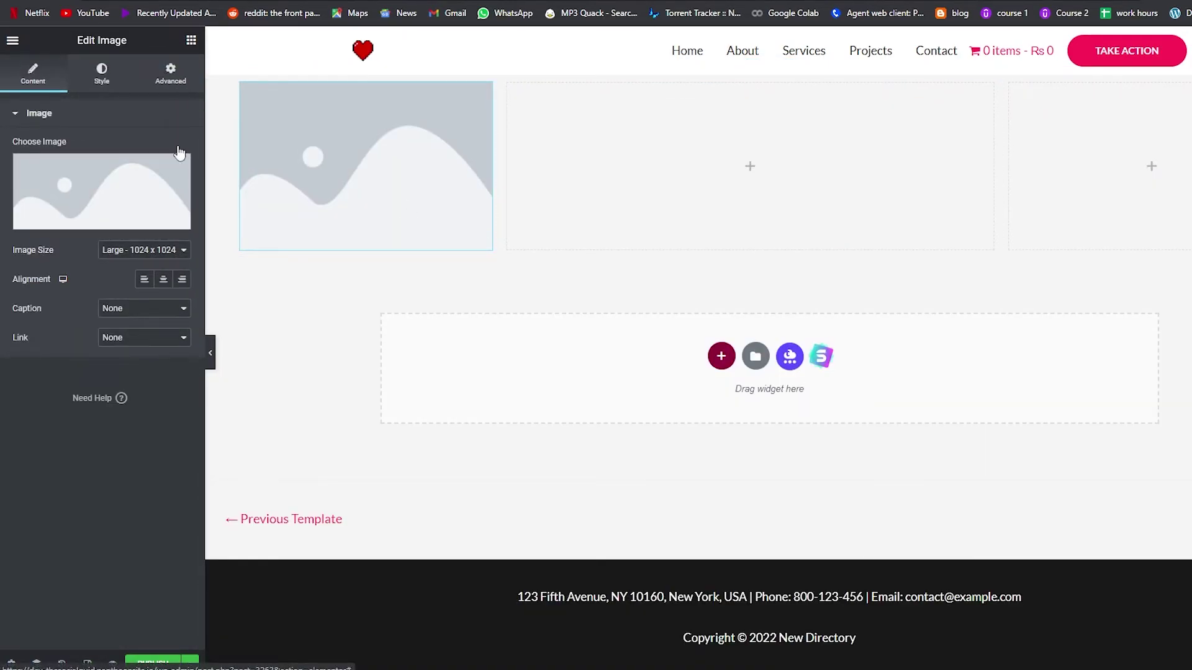
left_click(176, 251)
key("Escape")
left_click(248, 273)
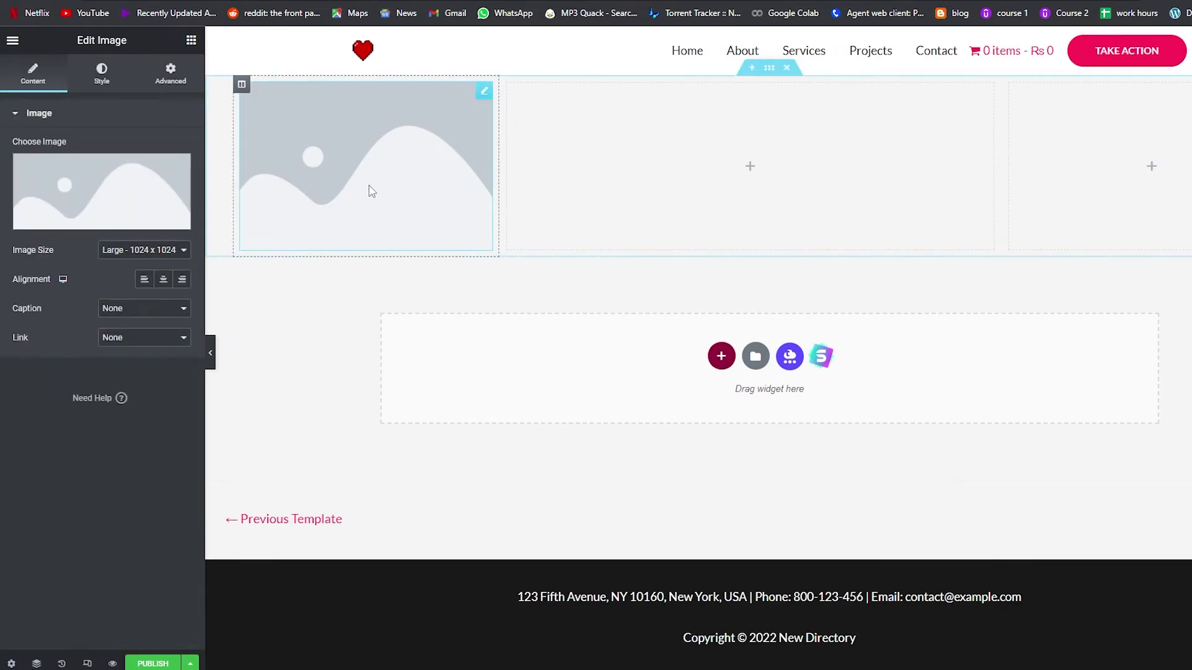
left_click(184, 222)
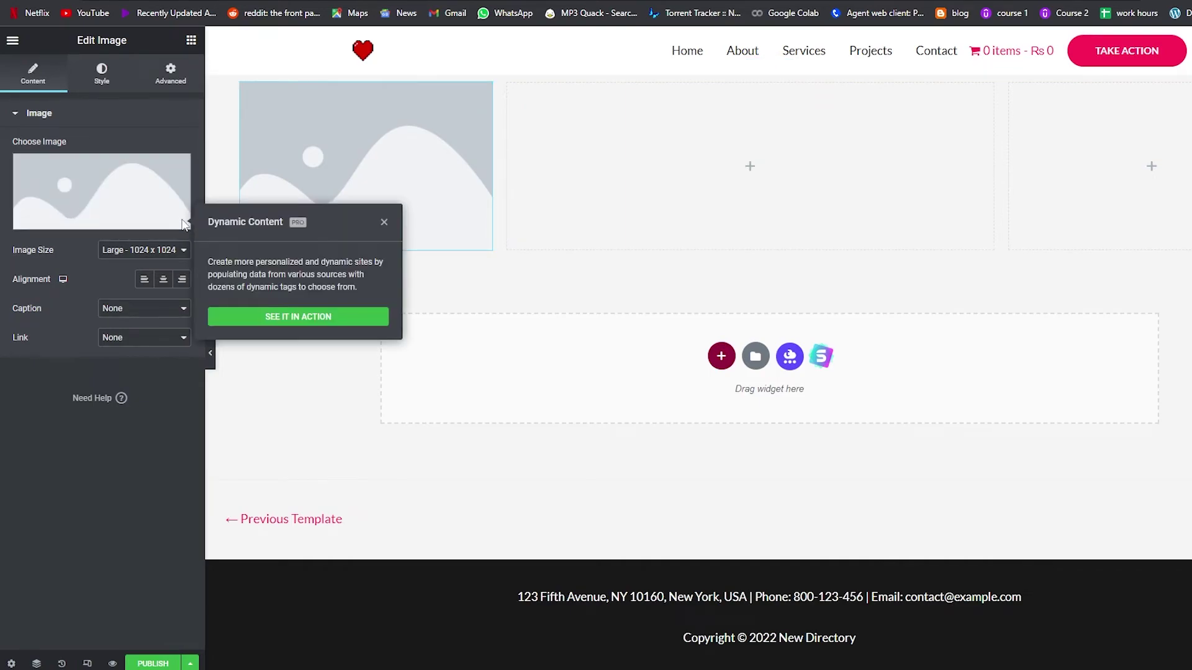
left_click(314, 317)
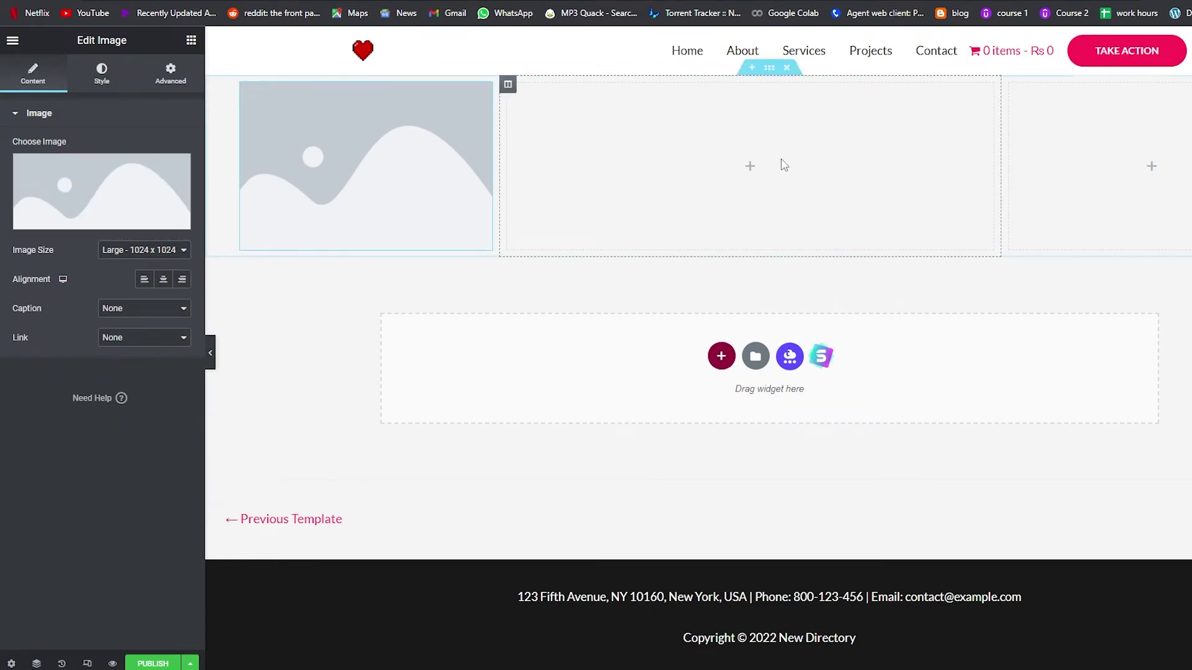
Add a Heading widget to the middle column with a Text Editor widget below it.
left_click(750, 167)
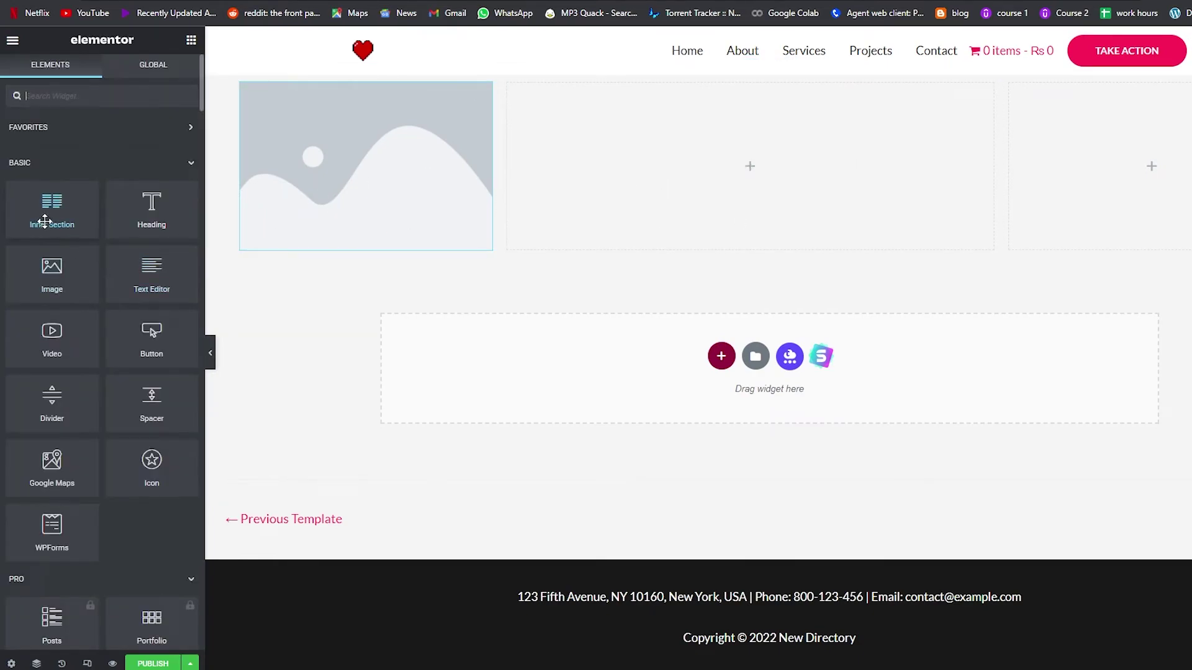
left_click_drag(165, 225, 695, 143)
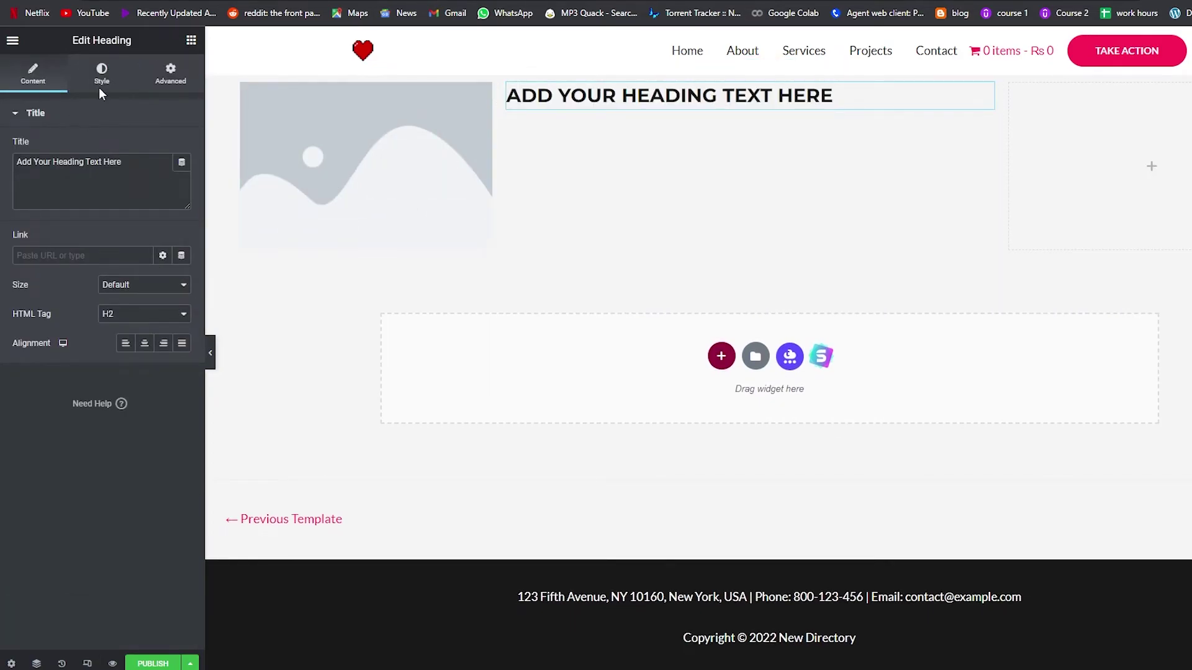
left_click(1149, 172)
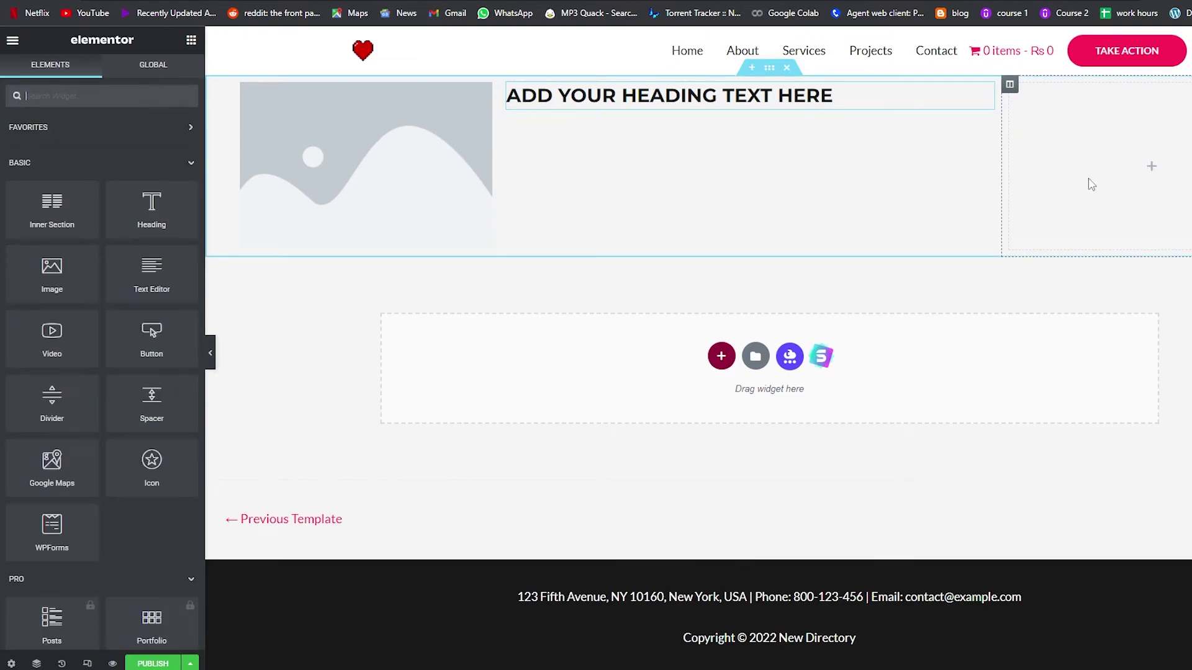
left_click_drag(152, 273, 646, 108)
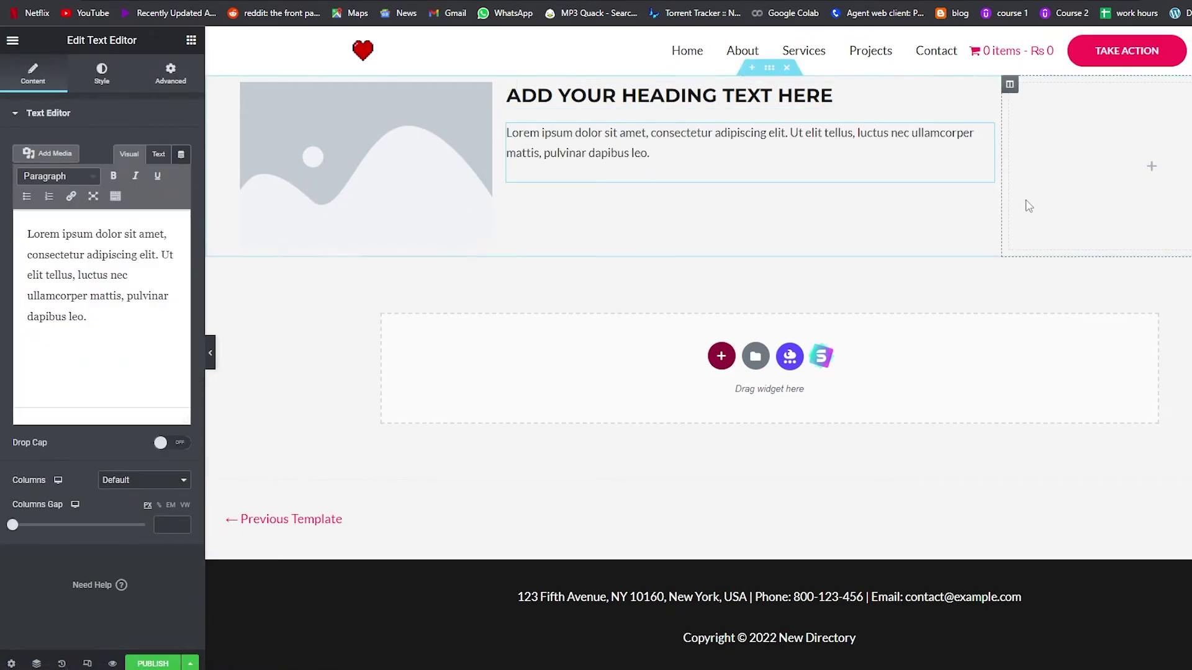
Add a Button widget to the third column and align it to the center.
left_click(1152, 166)
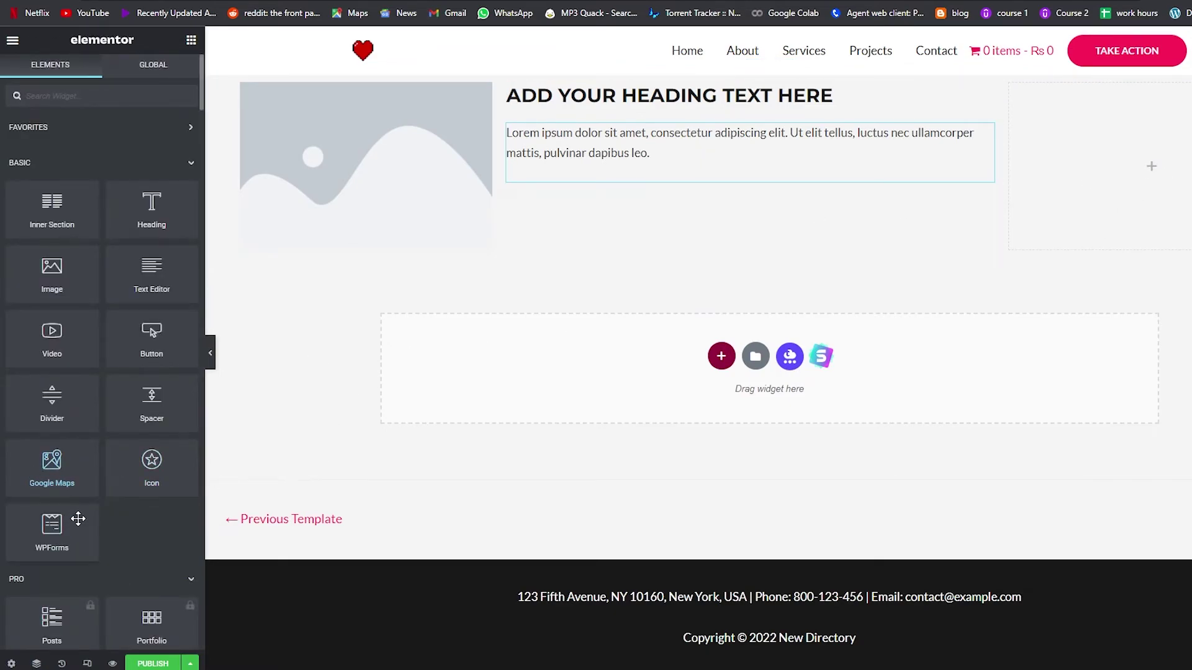
left_click_drag(152, 340, 1118, 164)
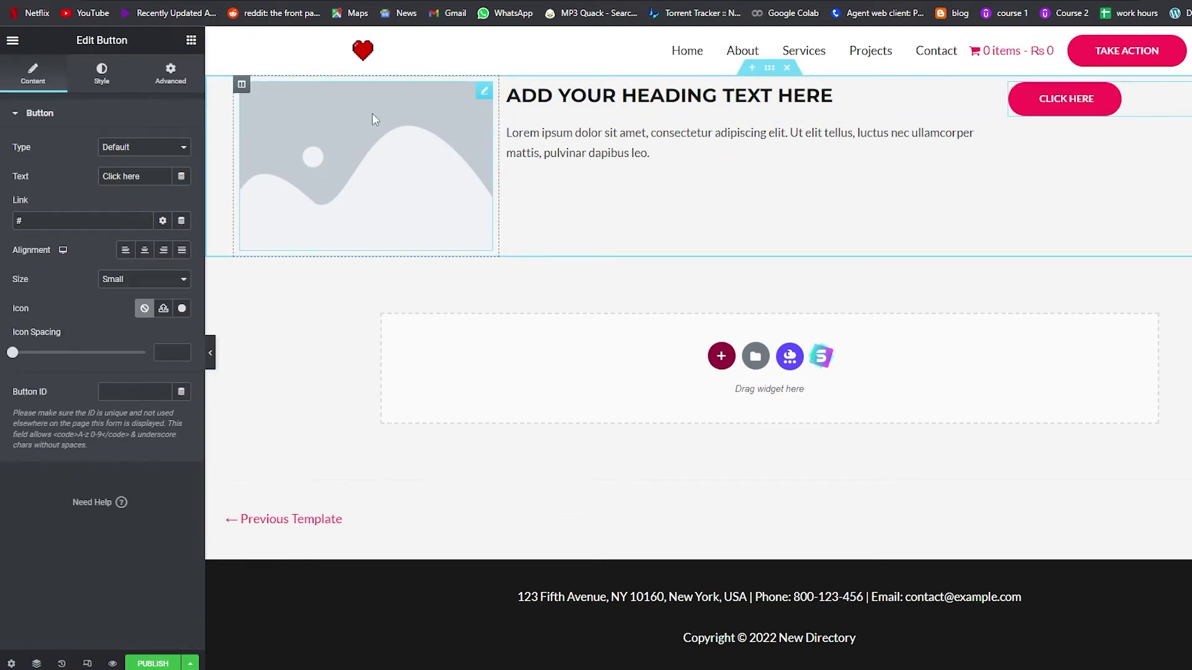
left_click(151, 252)
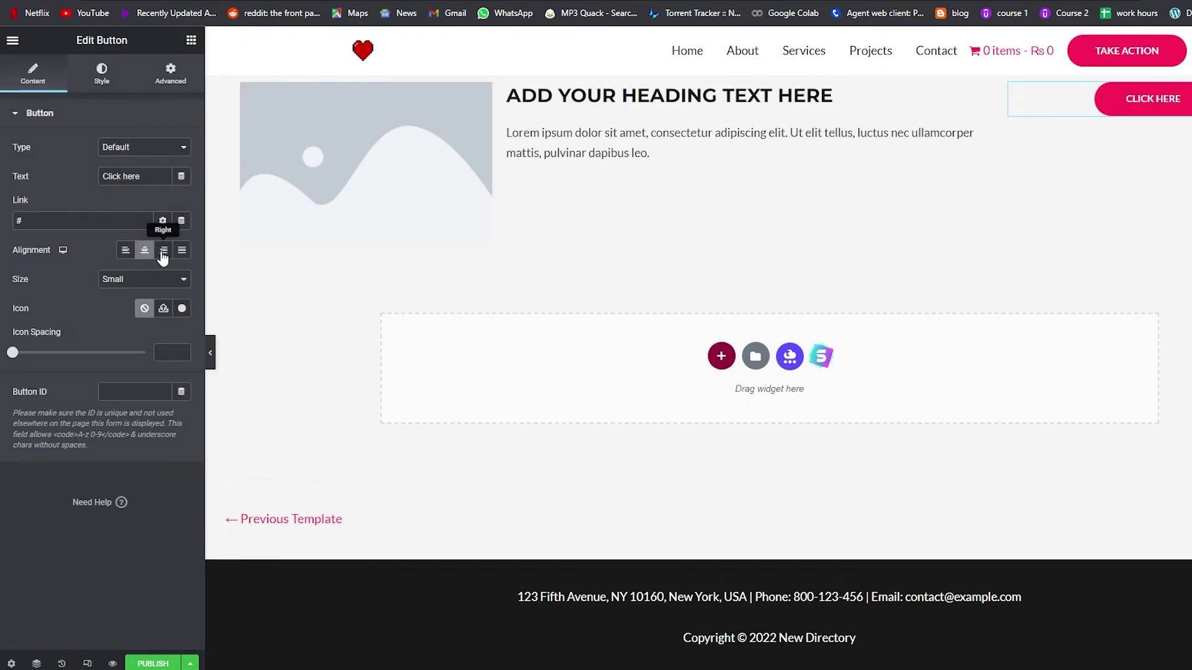
Replace the placeholder image with the Woo album picture from the media library and open the heading's content settings.
left_click(373, 118)
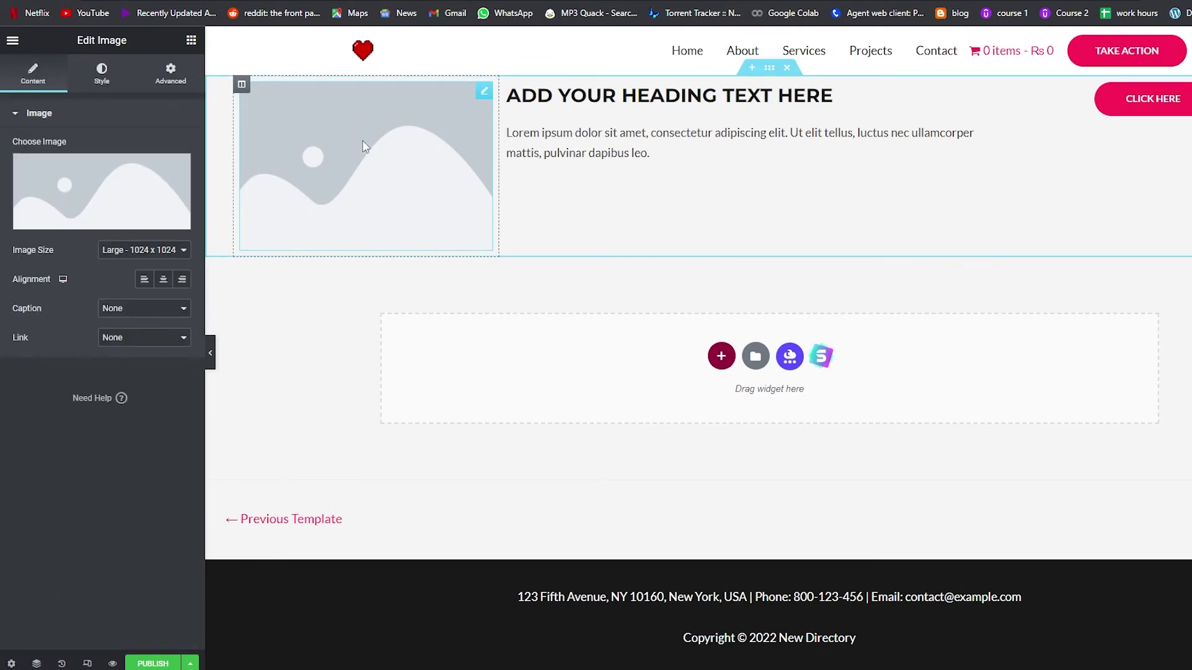
left_click(122, 205)
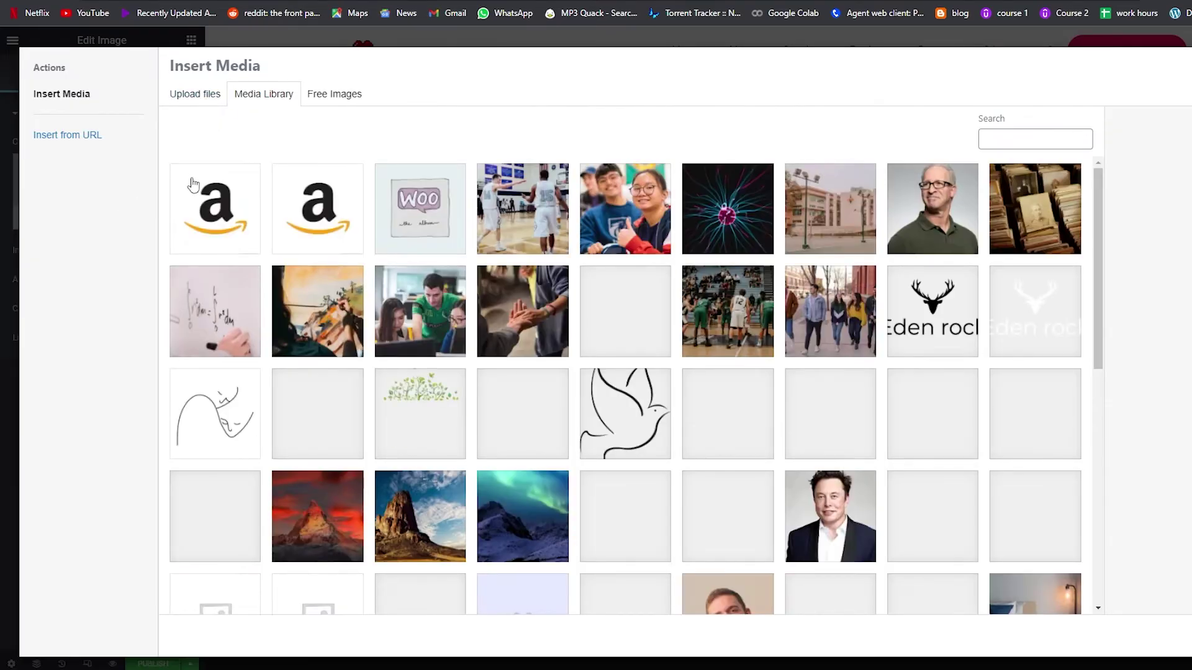
left_click(407, 220)
left_click(1148, 636)
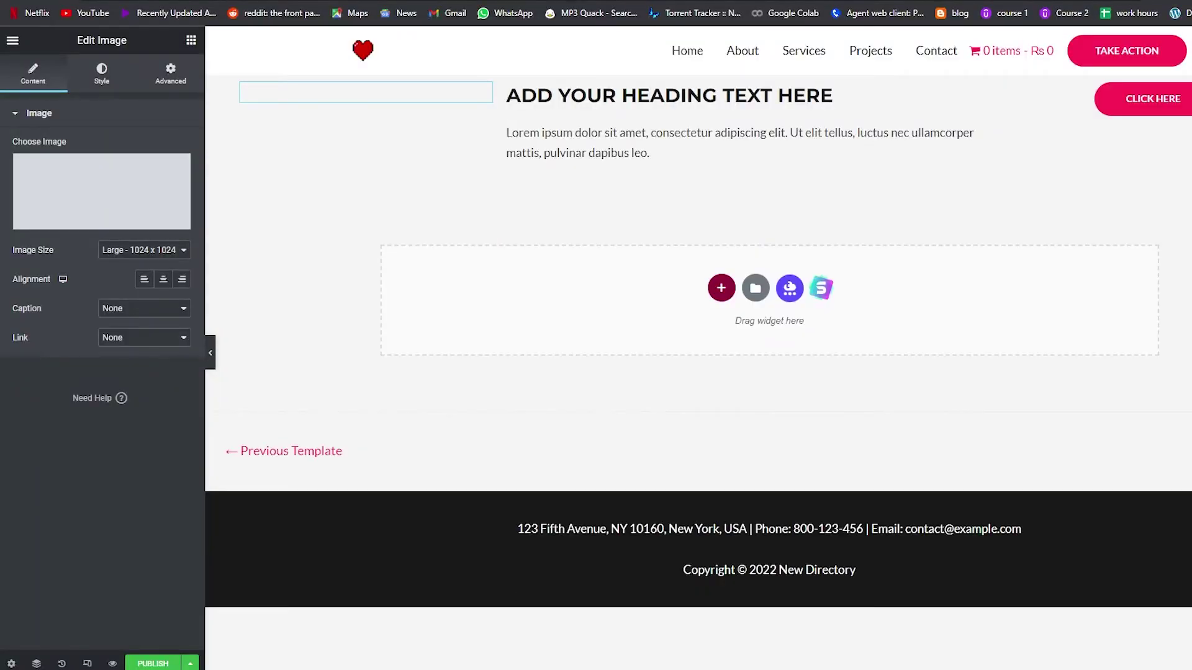
left_click(694, 104)
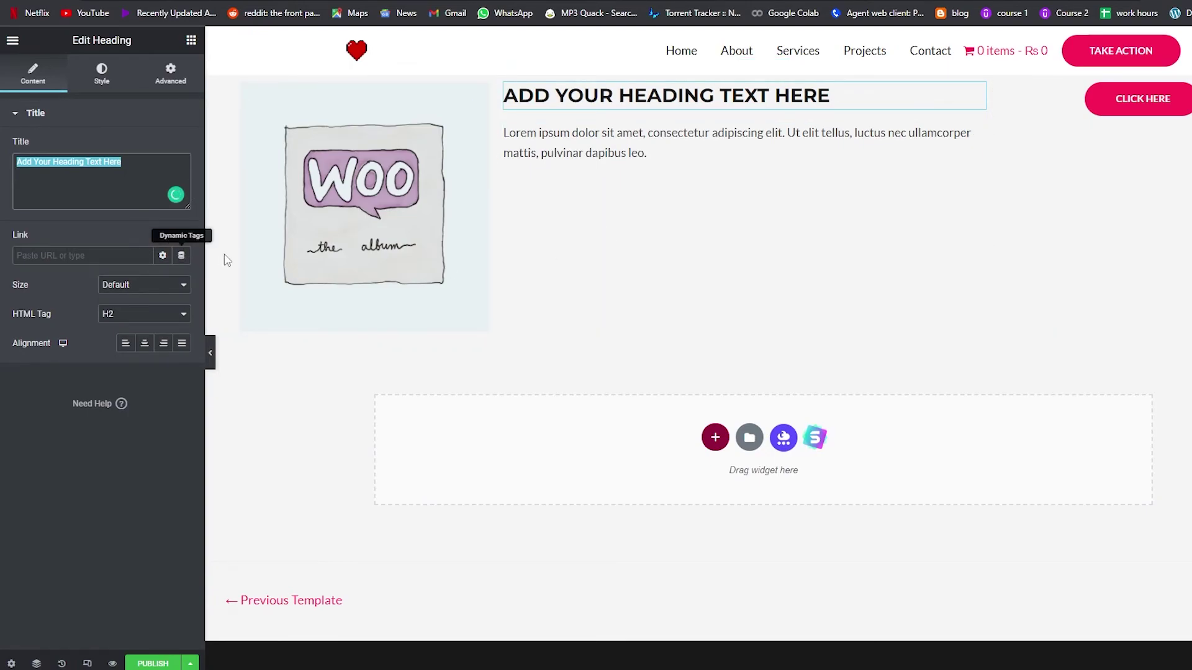
Set the Click Here button's linked margin to 122 px on all sides so it sits lower in its column.
left_click(1173, 114)
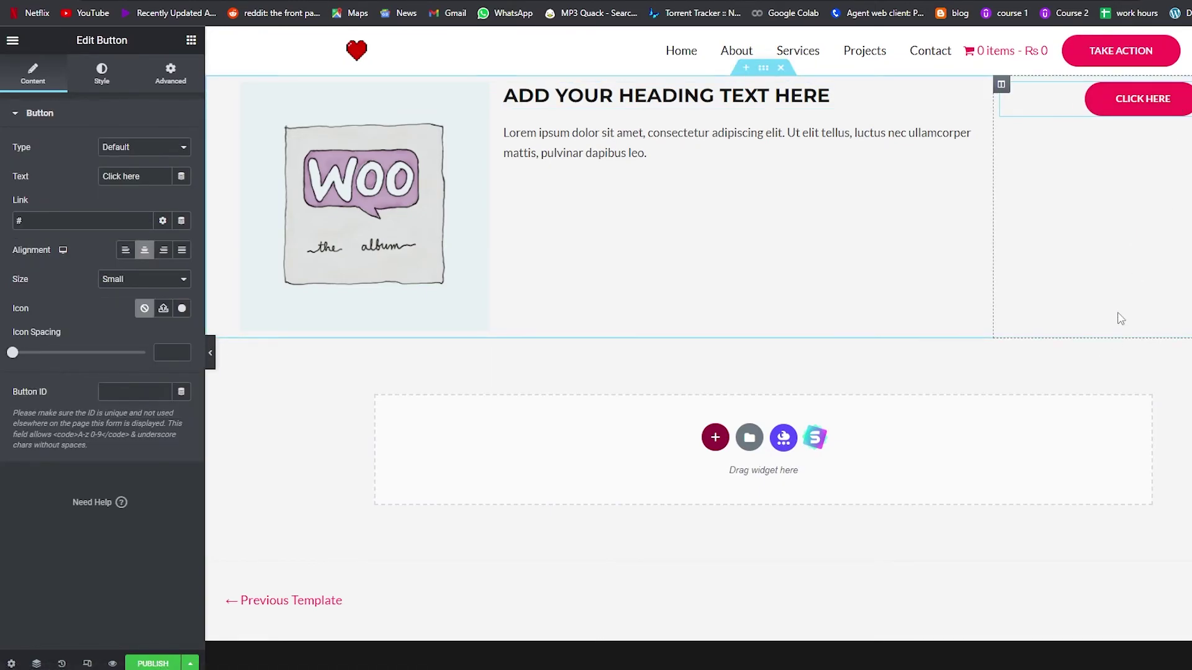
left_click(170, 73)
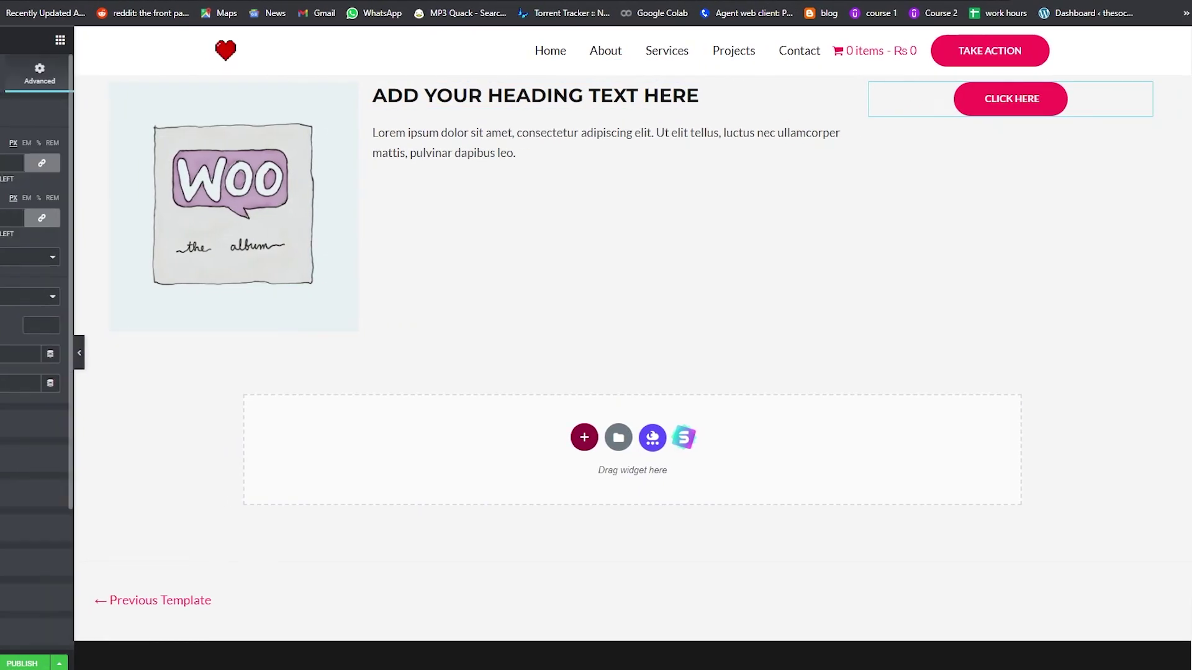
key("Up")
key("Up")
key("Up")
key("Up")
key("Up")
key("Up")
key("Up")
key("Up")
key("Up")
key("Up")
key("Up")
key("Up")
key("Up")
key("Up")
key("Up")
key("Up")
key("Up")
key("Up")
key("Up")
key("Up")
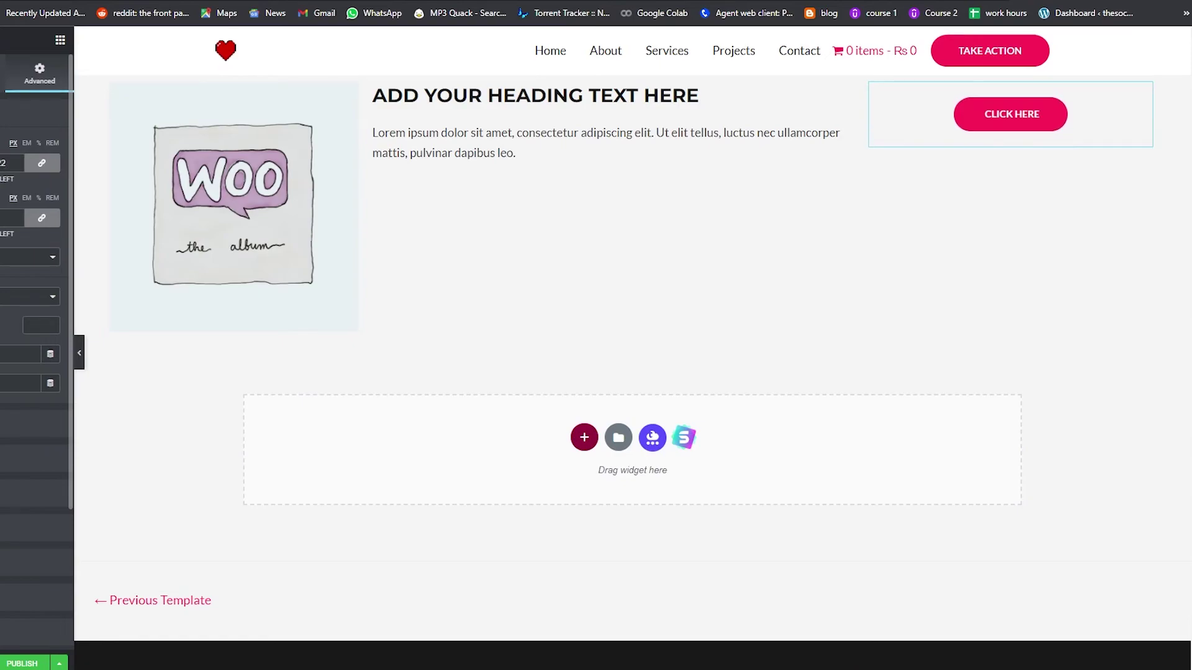
key("Up")
key("Up")
key("Up")
key("Up")
key("Up")
key("Up")
key("Up")
key("Up")
key("Up")
key("Up")
key("Up")
key("Up")
key("Up")
key("Up")
key("Up")
key("Up")
key("Up")
key("Up")
key("Up")
key("Up")
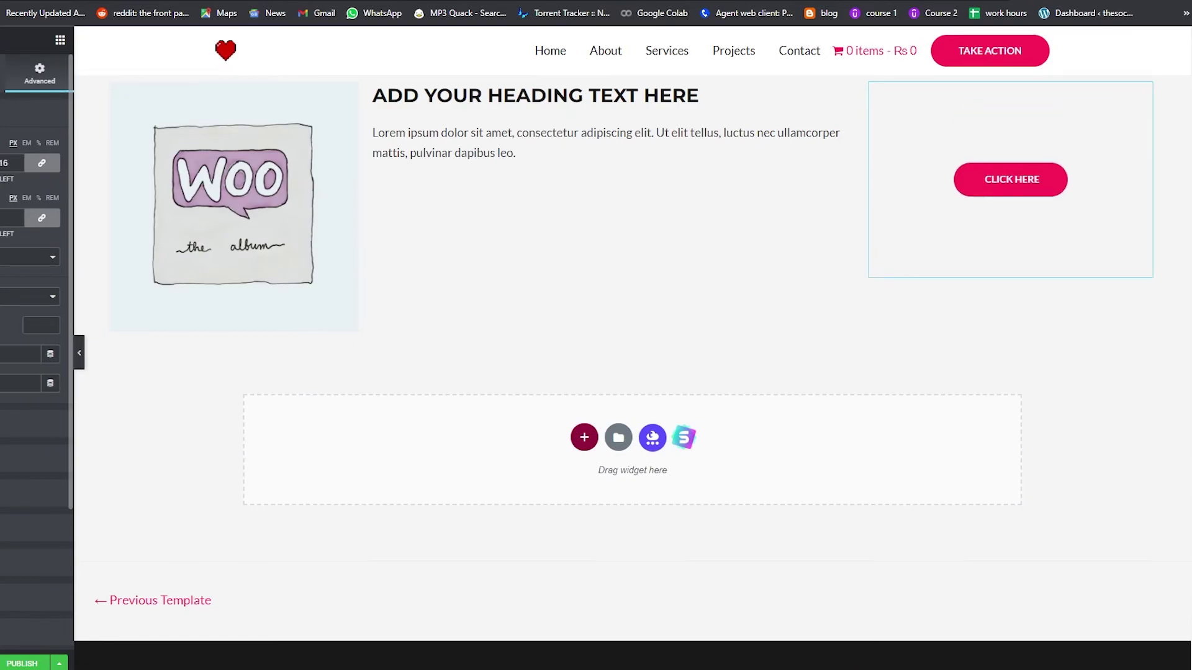
key("Up")
key("Up")
key("Up")
key("Up")
key("Up")
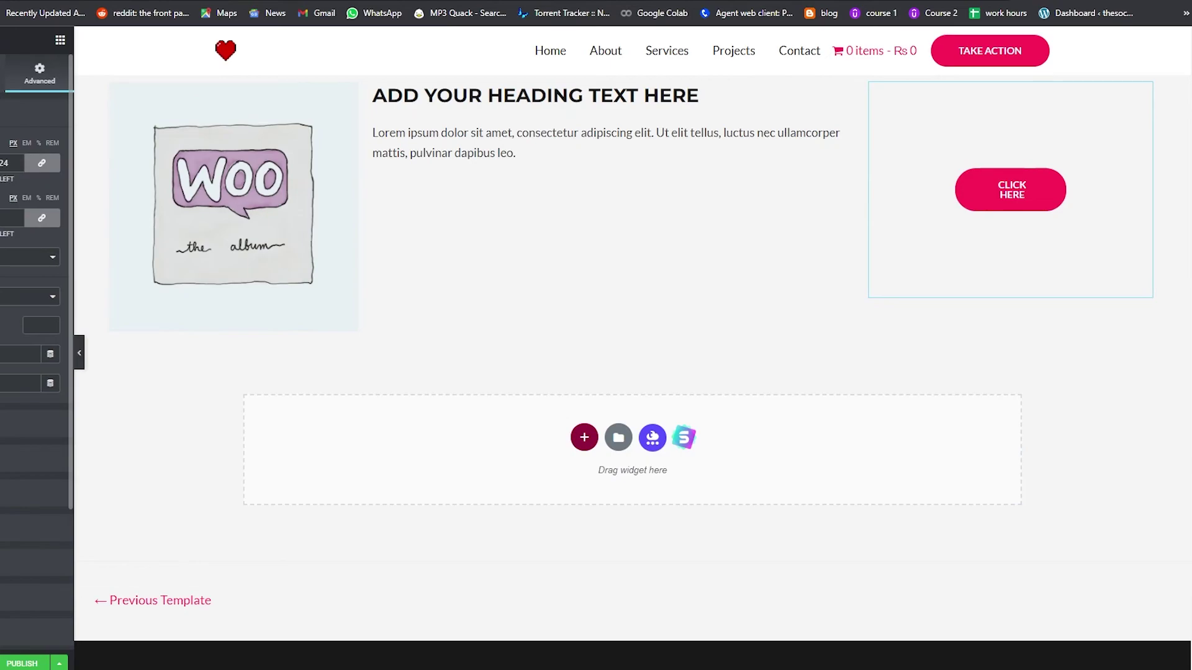
key("Down")
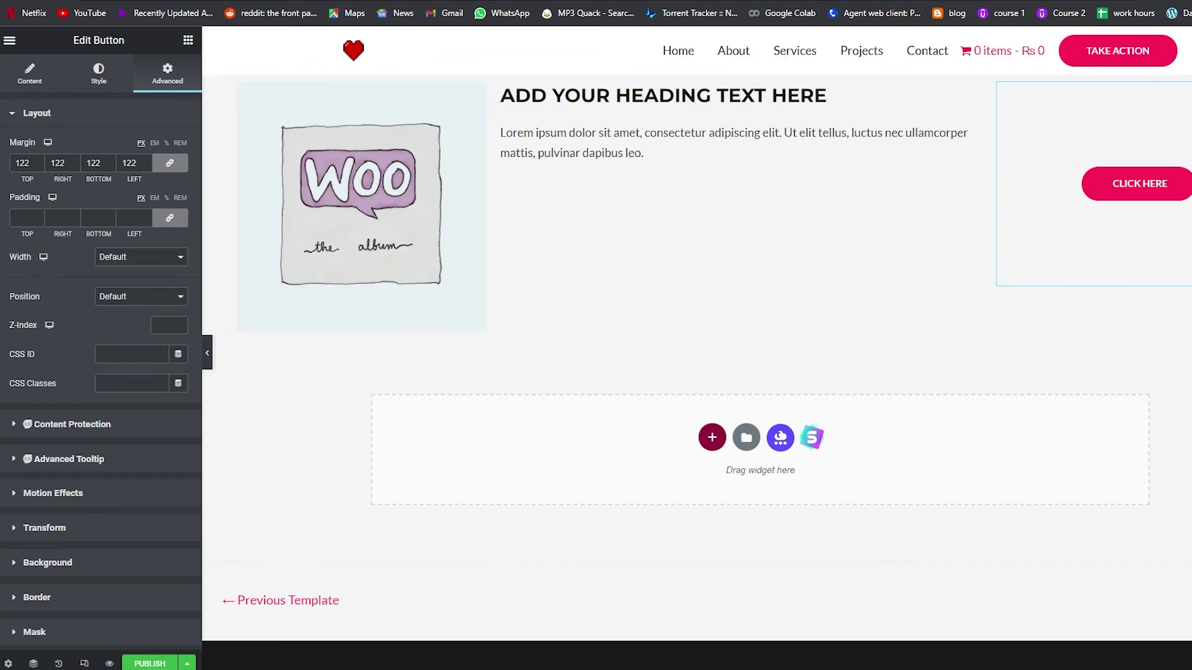
Review the content settings of the button, including its link, and of the heading and text editor widgets.
left_click(1158, 199)
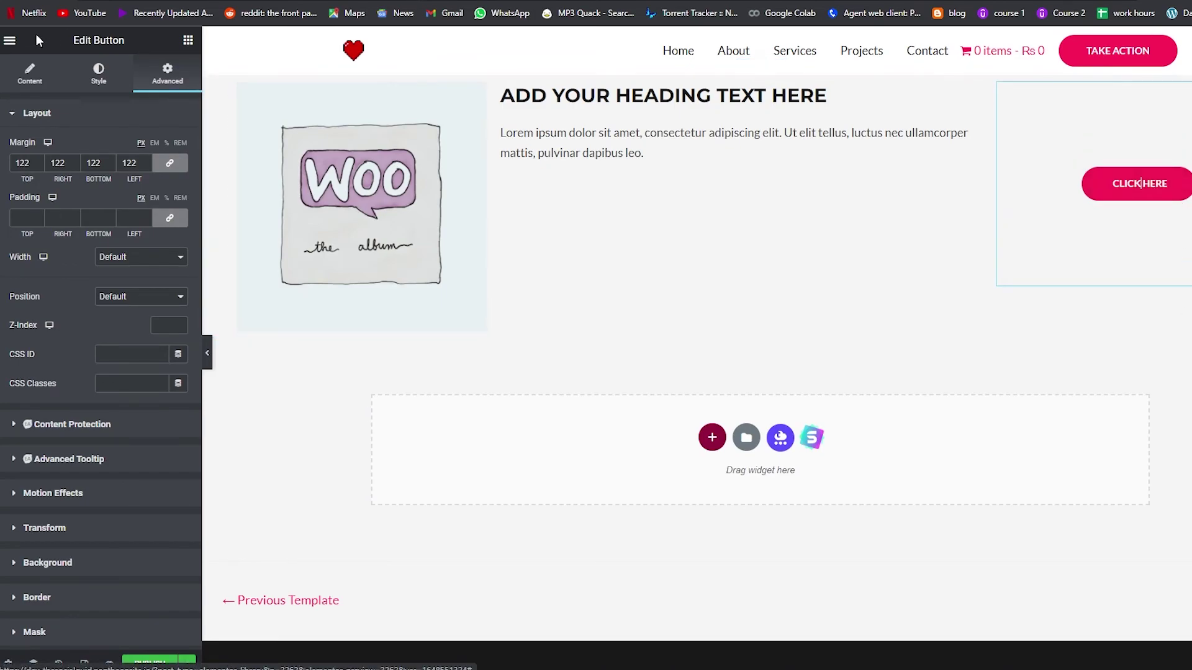
left_click(30, 73)
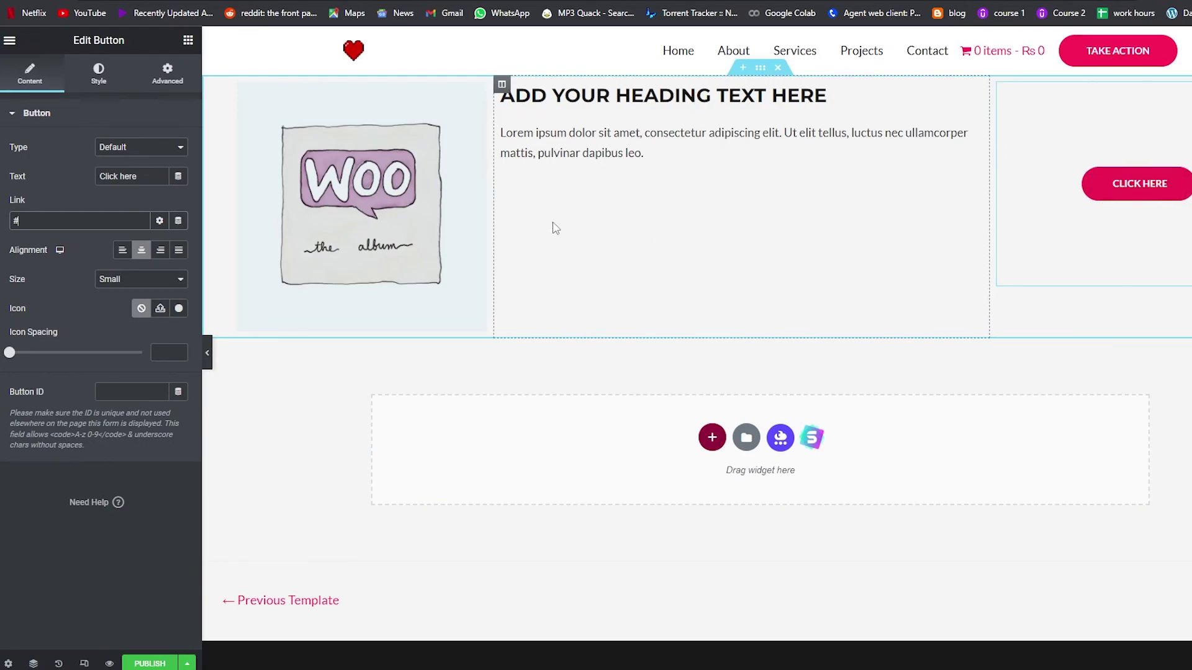
left_click(640, 100)
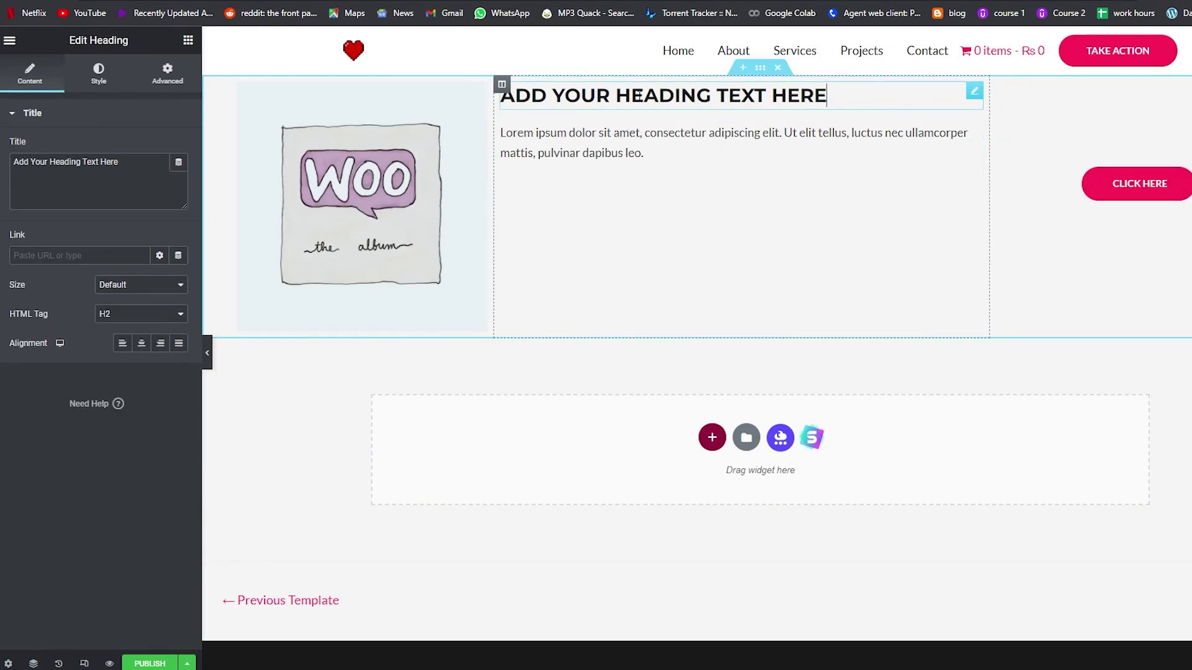
double_click(641, 97)
triple_click(620, 142)
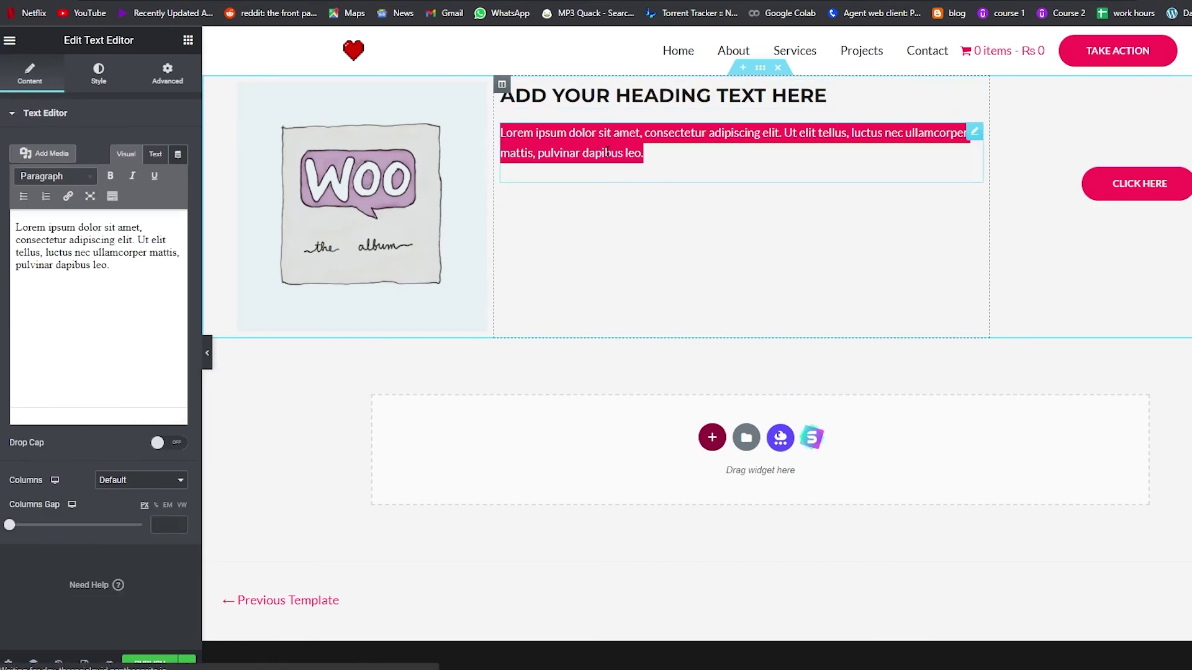
left_click(705, 238)
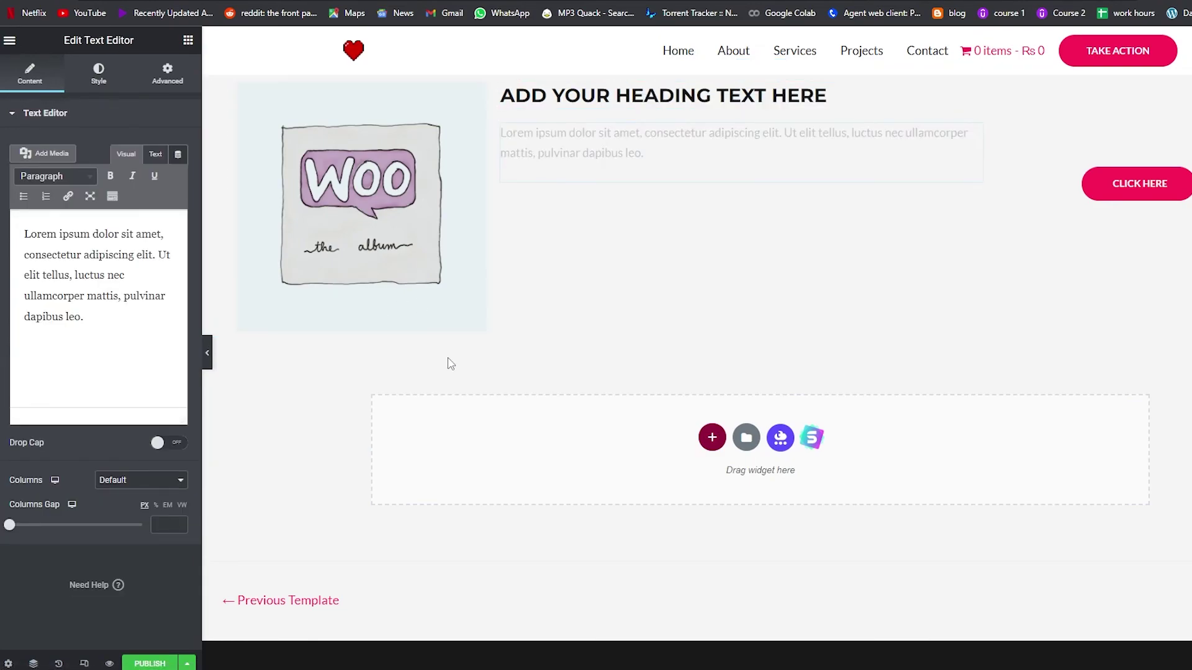